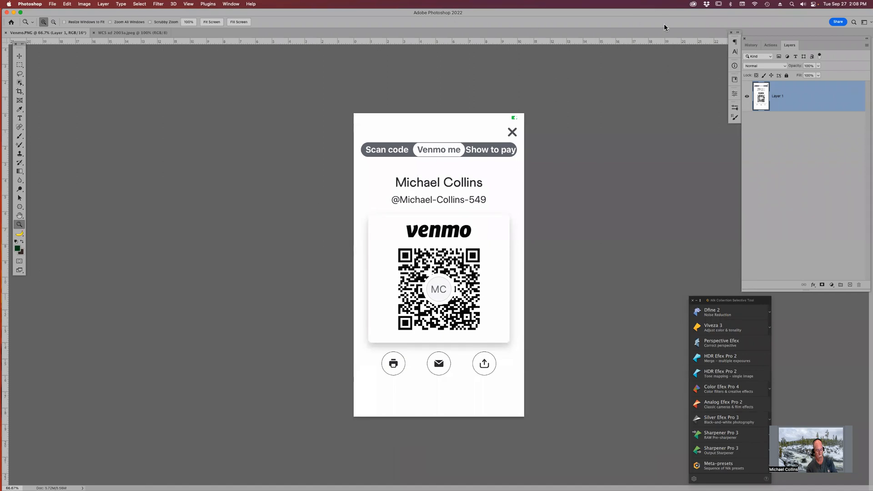
# Close the Nik Collection Selective Tool and the Venmo image without keeping either open.
pyautogui.press('super+1')
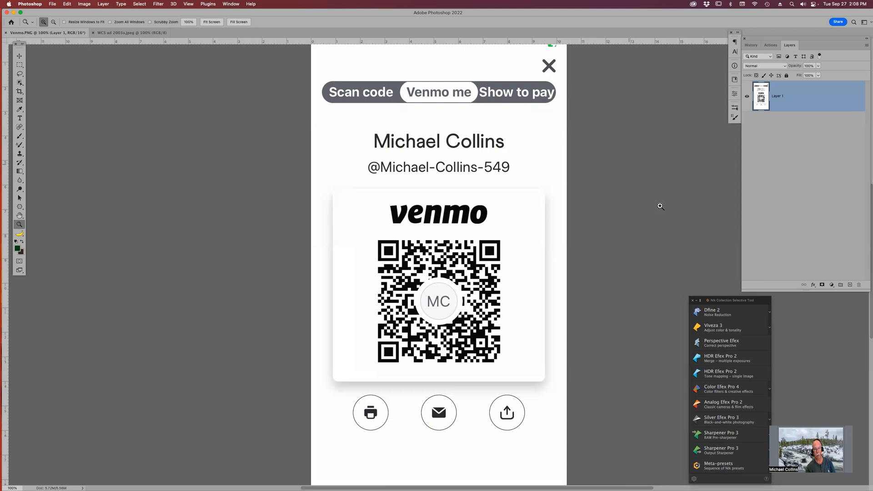
pyautogui.click(693, 301)
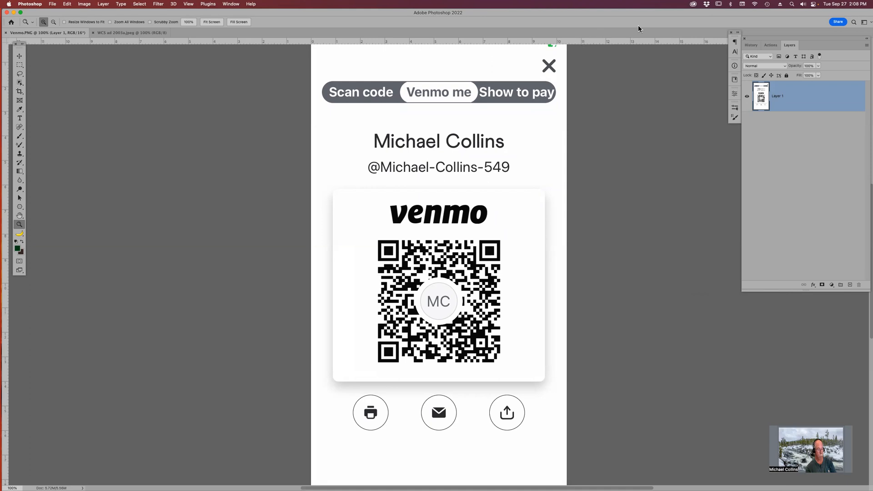
pyautogui.press('super+w')
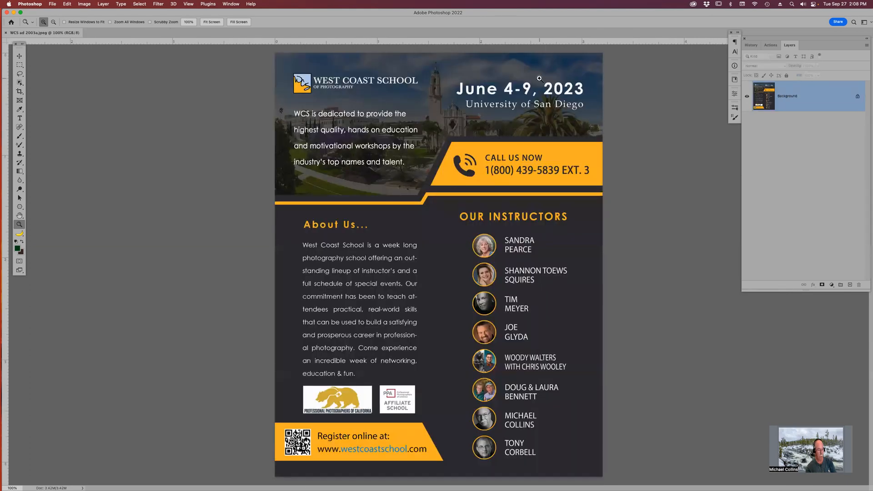
# Preview the WCS ad in full-screen mode, return to the standard view and close its document.
pyautogui.press('f')
pyautogui.press('f')
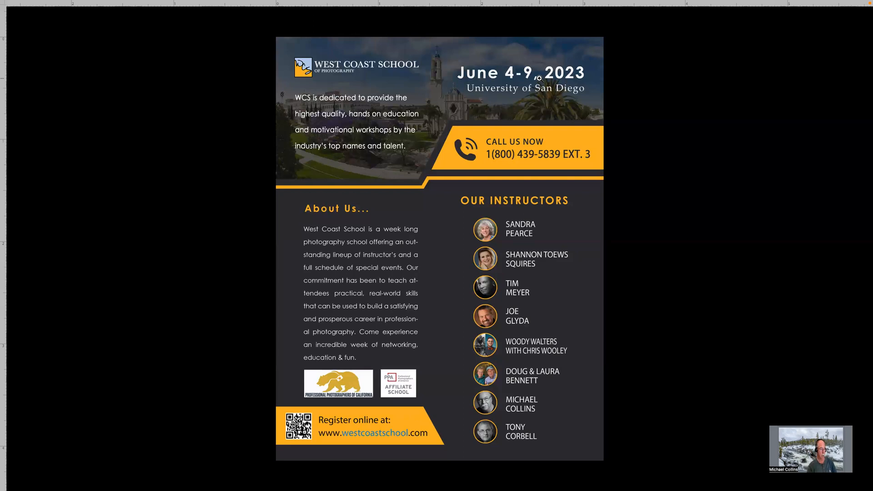
pyautogui.press('f')
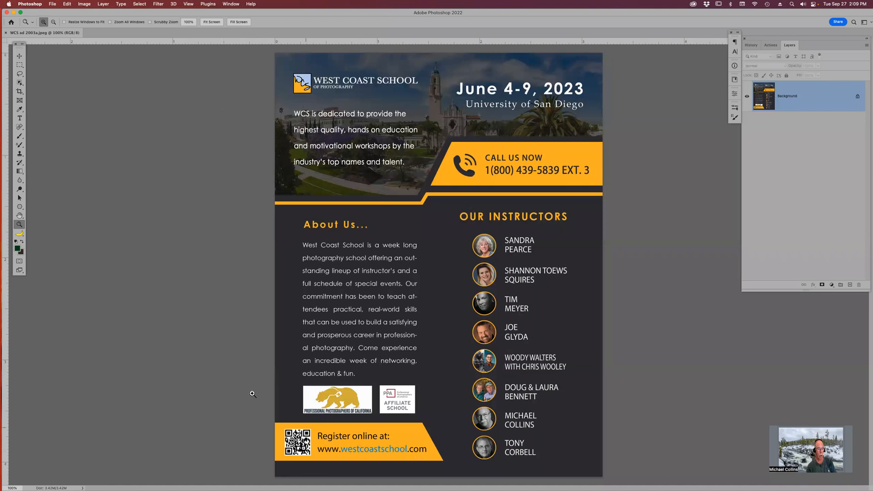
pyautogui.click(6, 34)
# Switch to Adobe Bridge and open the landscape Yellowstone 2021_0713.psd from the Sept 27 folder in Photoshop.
pyautogui.press('super+Tab')
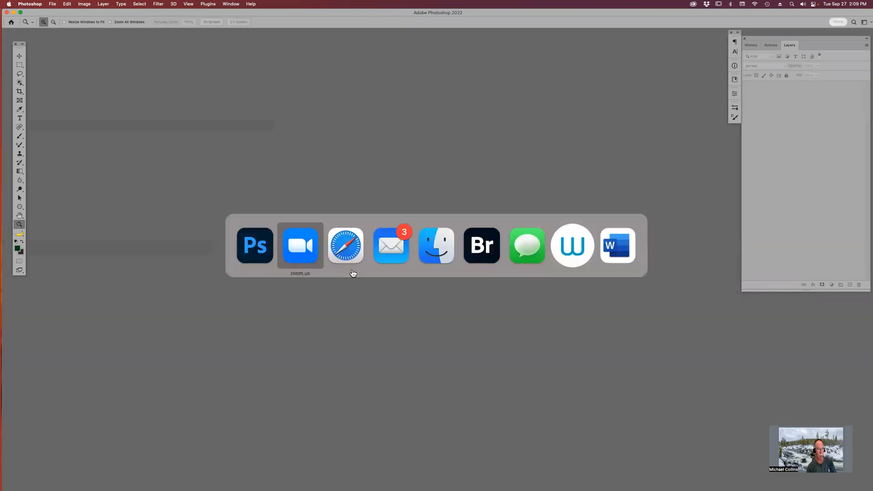
pyautogui.press('super+Tab')
pyautogui.press('super+Tab')
pyautogui.press('super+Tab')
pyautogui.press('super+Tab')
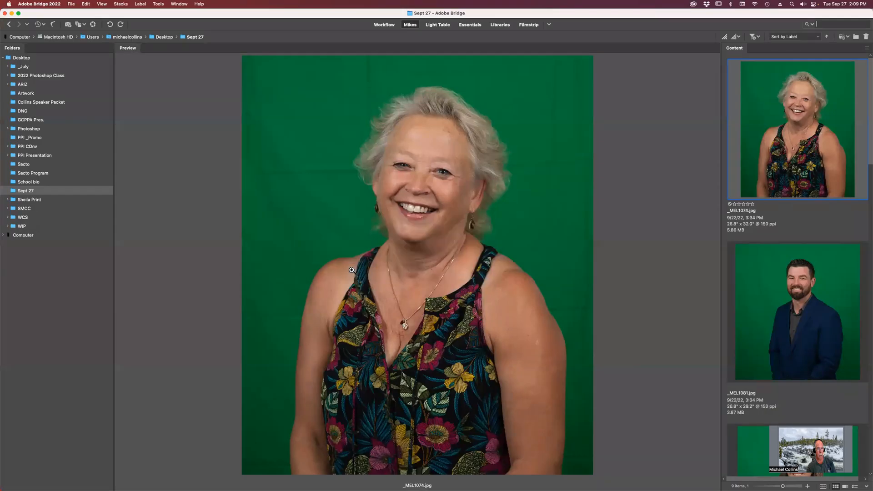
pyautogui.scroll(-5, 776, 224)
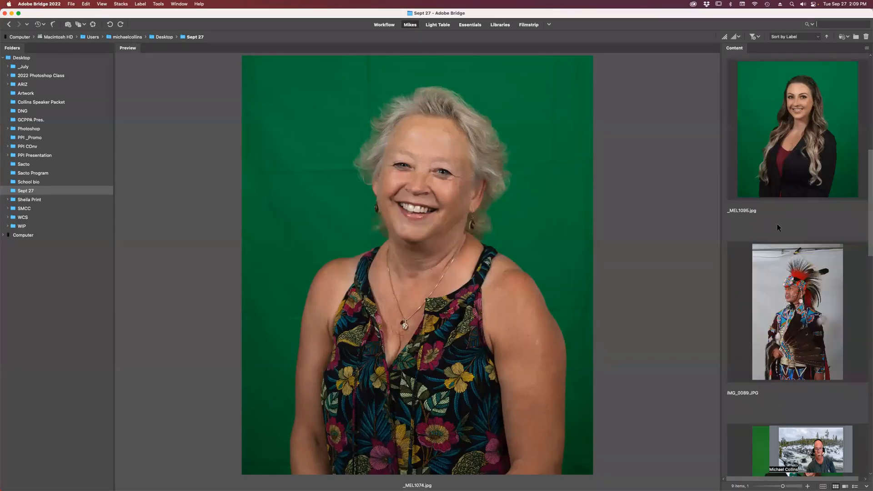
pyautogui.scroll(-6, 776, 224)
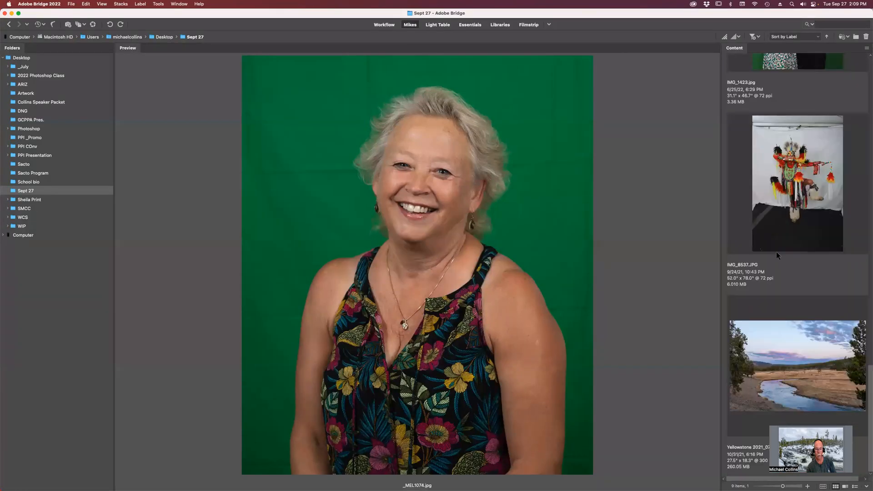
pyautogui.doubleClick(789, 346)
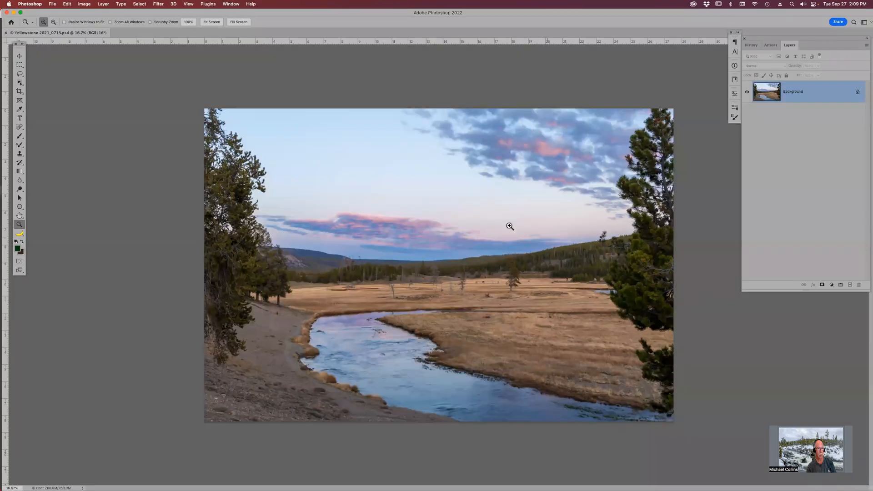
pyautogui.click(444, 234)
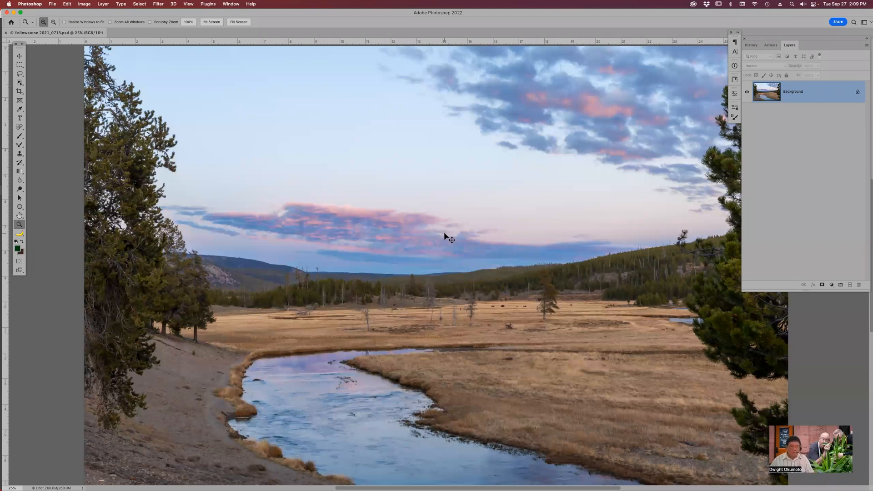
# Switch back to Adobe Bridge and open the green-screen portrait _MEL1095.jpg in Photoshop.
pyautogui.press('super+Tab')
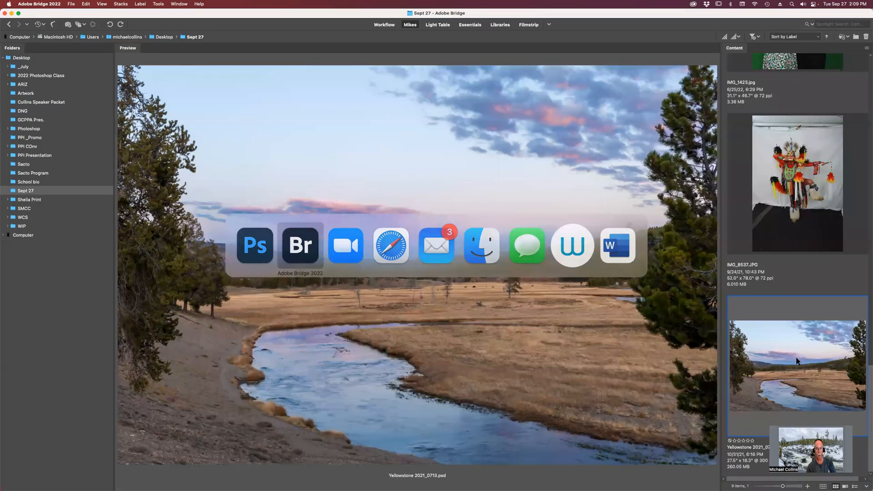
pyautogui.press('Down')
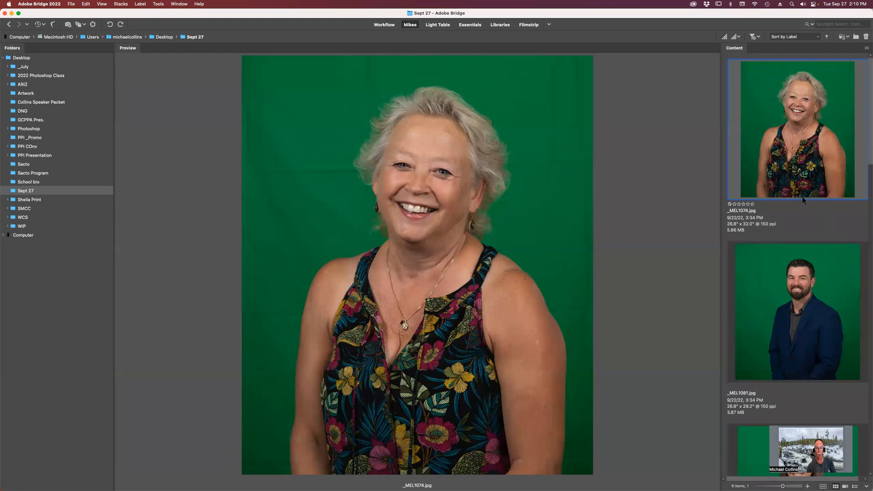
pyautogui.scroll(-2, 802, 298)
pyautogui.click(795, 300)
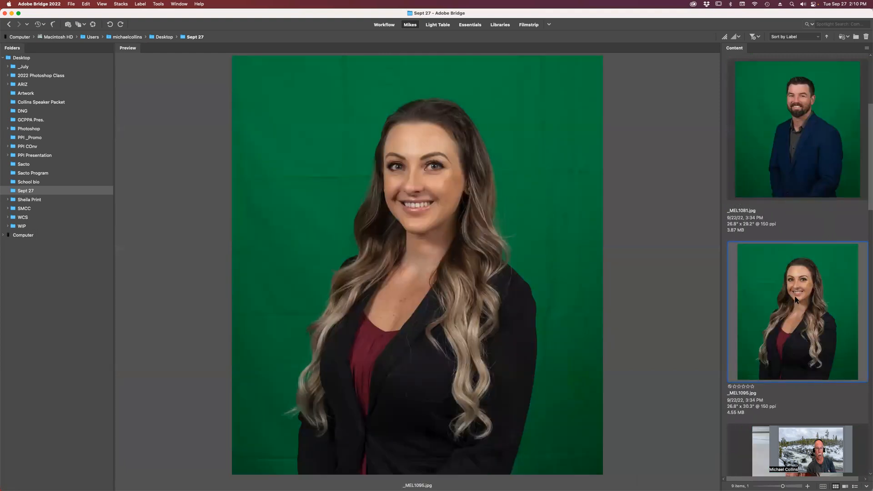
pyautogui.doubleClick(794, 290)
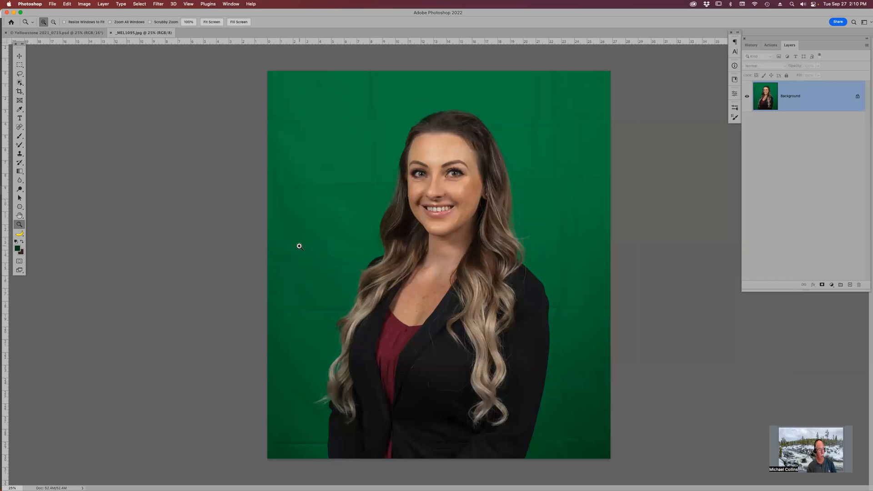
# Select the woman in the portrait automatically with the Select Subject command.
pyautogui.press('w')
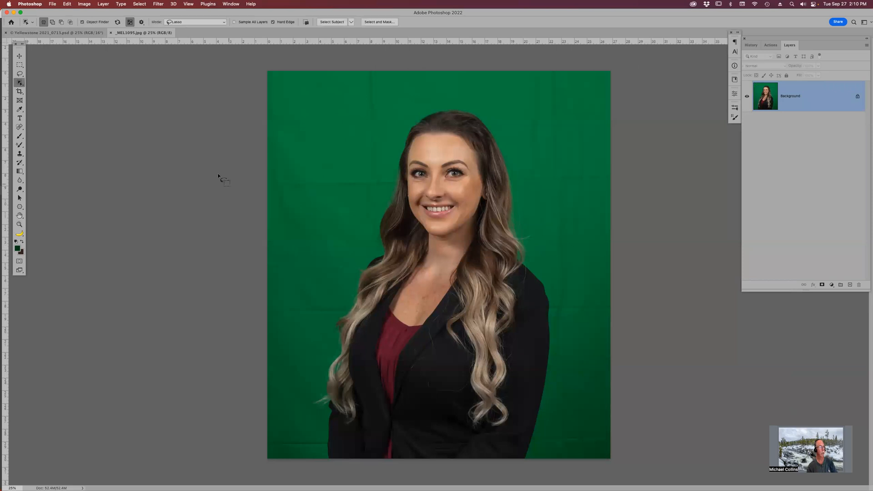
pyautogui.click(22, 83)
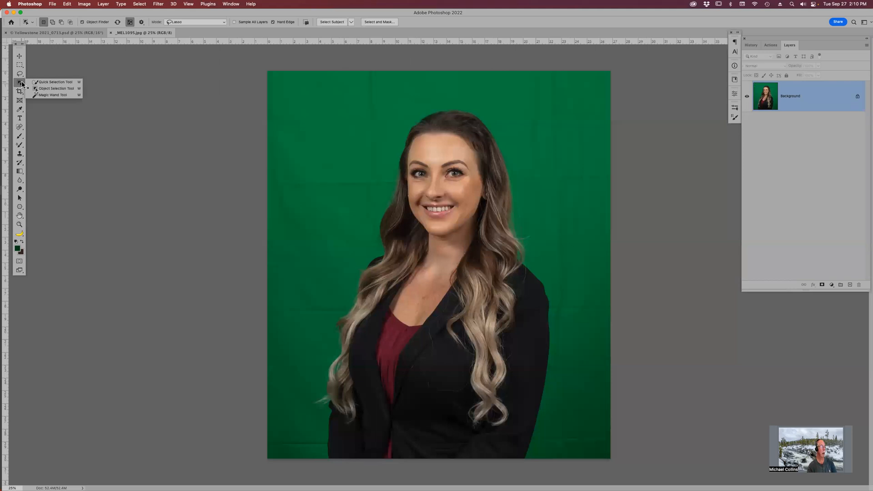
pyautogui.click(21, 84)
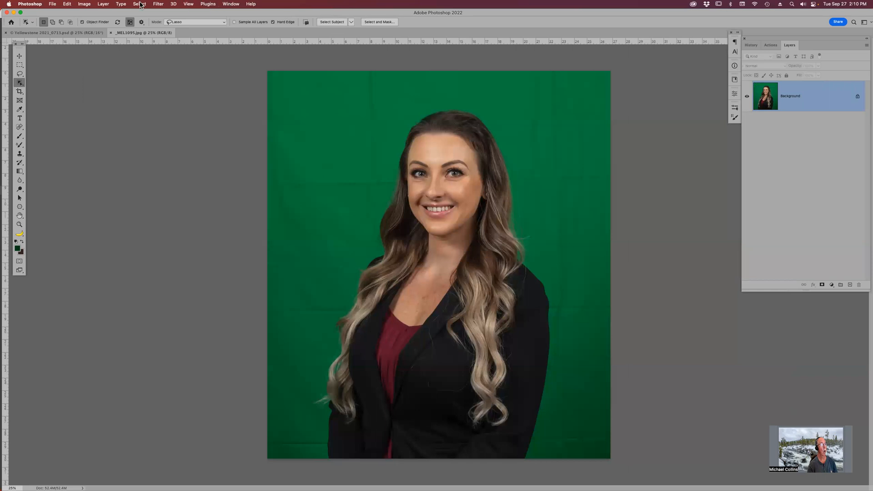
pyautogui.click(139, 4)
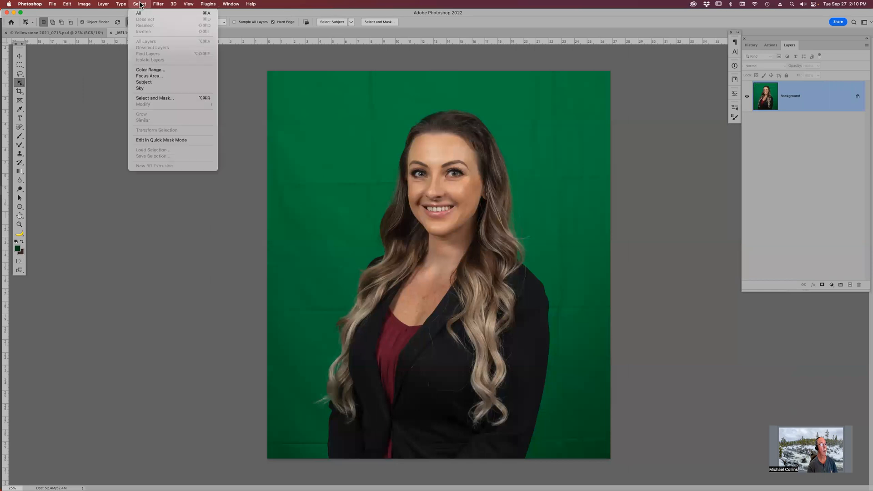
pyautogui.click(151, 83)
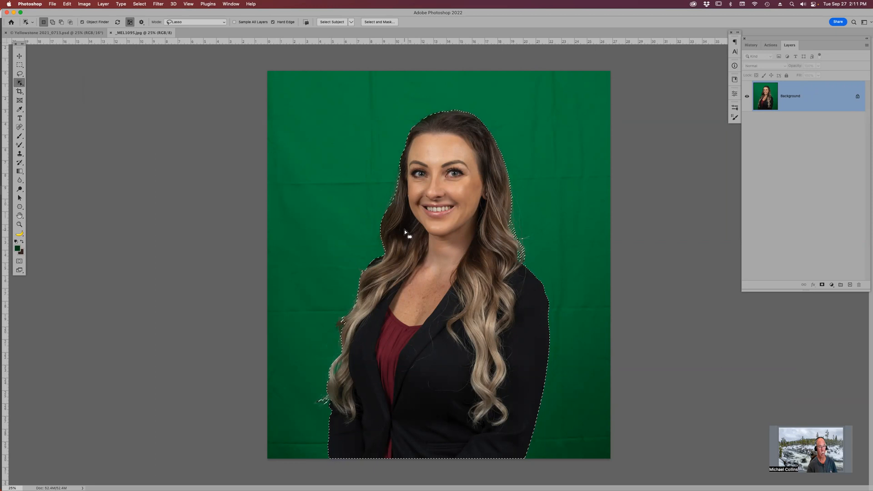
# Open the subject selection in Select and Mask and preview it with the On White view.
pyautogui.press('z')
pyautogui.moveTo(443, 127); pyautogui.dragTo(578, 313)
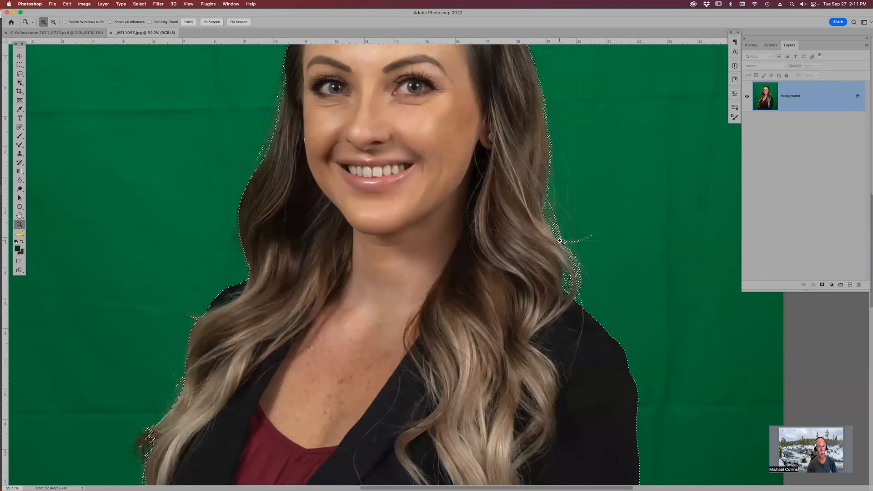
pyautogui.click(565, 201)
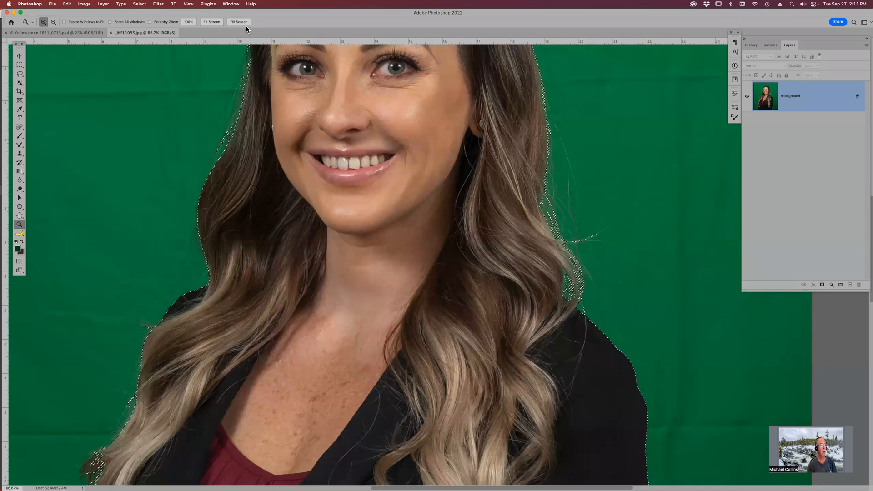
pyautogui.press('w')
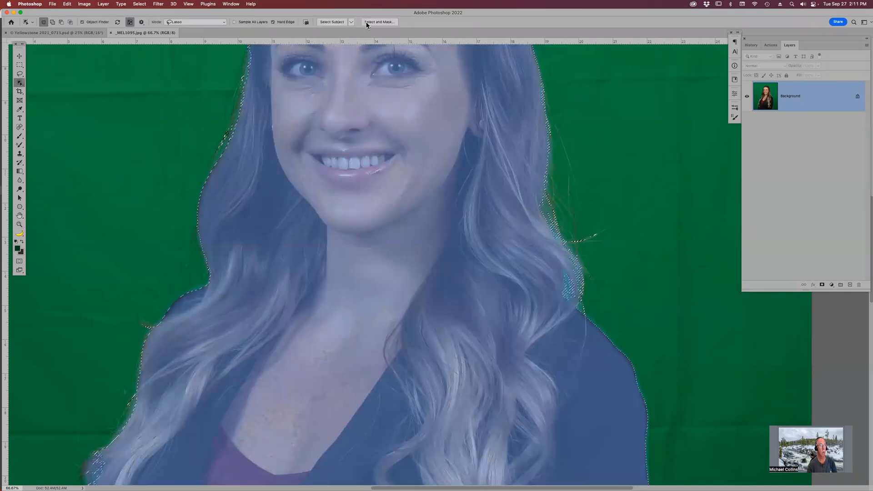
pyautogui.click(378, 22)
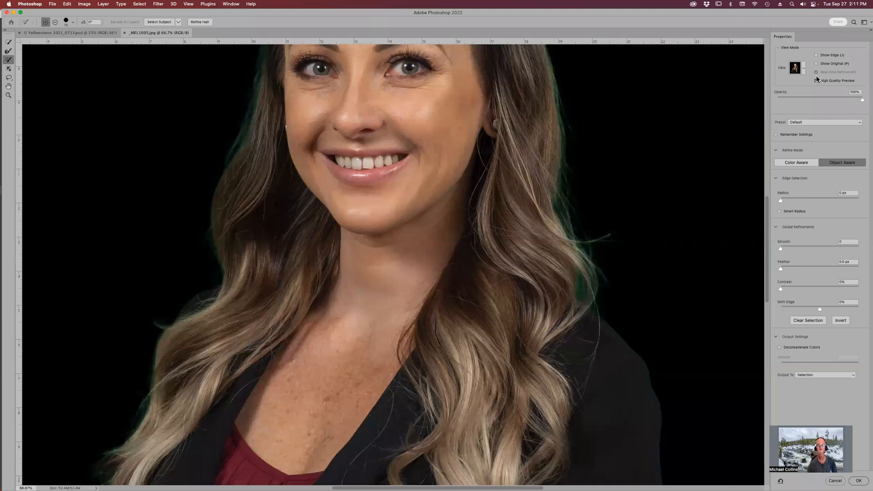
pyautogui.click(804, 70)
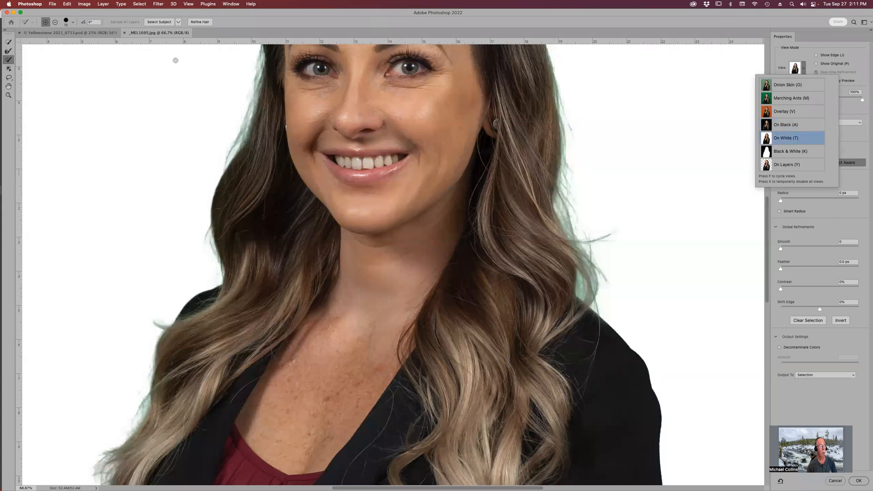
# Apply Refine Hair to the selection and set Shift Edge to -10%.
pyautogui.click(197, 23)
pyautogui.click(197, 23)
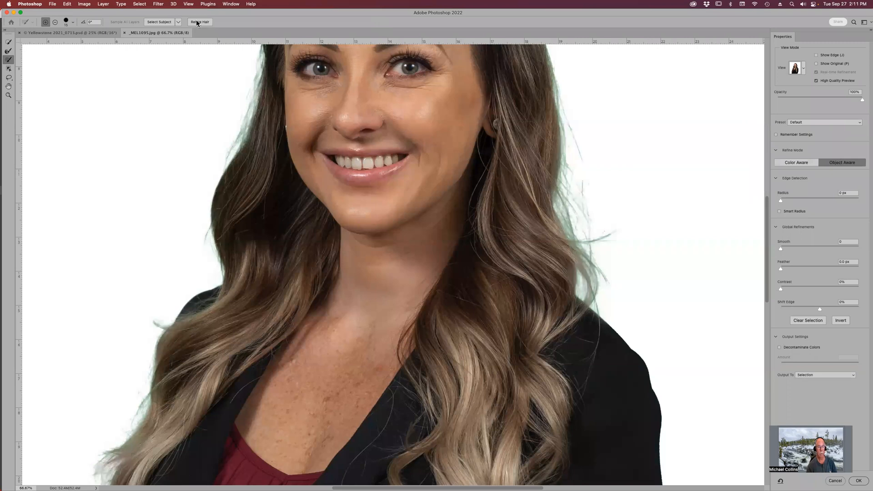
pyautogui.click(205, 24)
pyautogui.moveTo(815, 309); pyautogui.dragTo(815, 309)
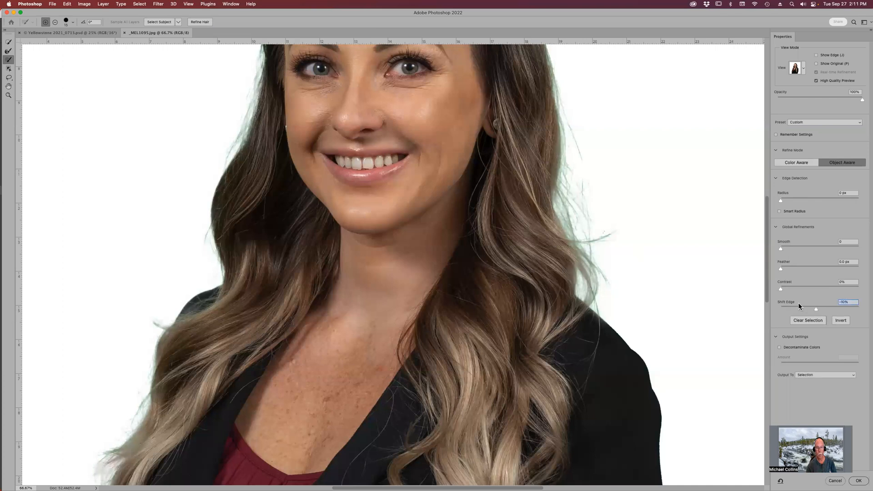
# Enable Decontaminate Colors and output the refined selection to a new layer with layer mask.
pyautogui.click(779, 347)
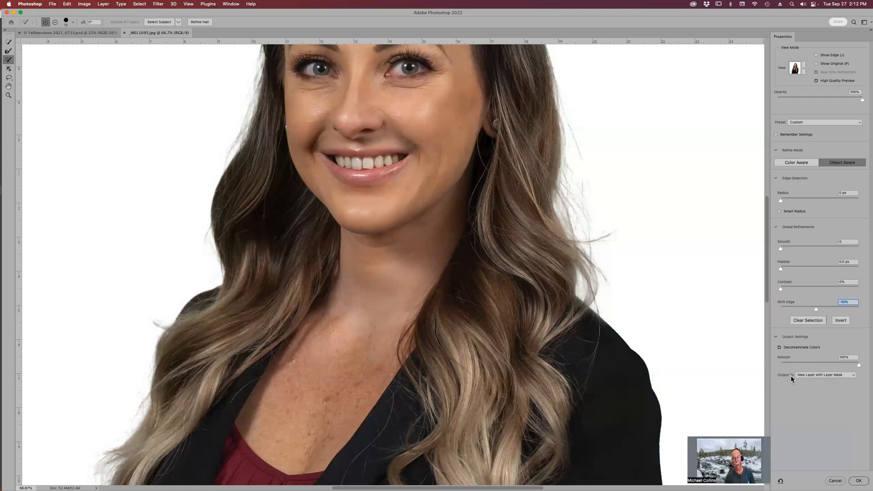
pyautogui.click(825, 375)
pyautogui.click(826, 375)
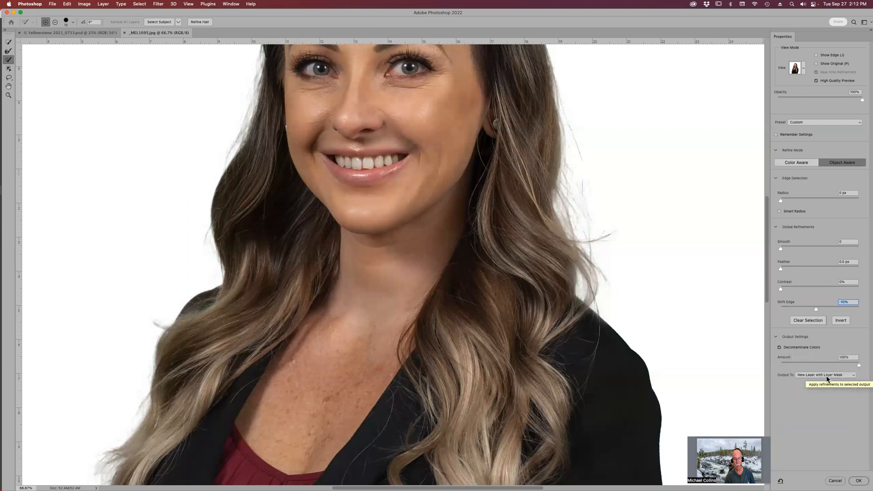
pyautogui.click(859, 481)
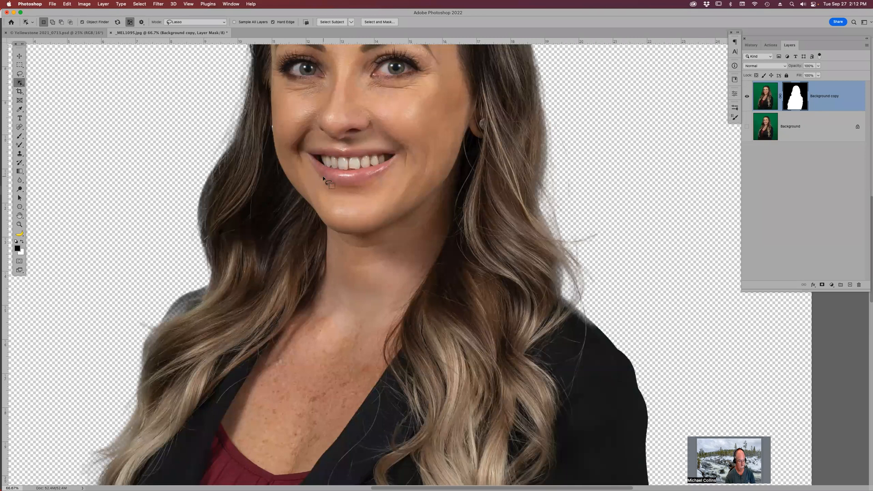
# Move the masked portrait layer into the Yellowstone document, accepting the bit-depth difference and the colour profile conversion.
pyautogui.press('v')
pyautogui.moveTo(347, 168); pyautogui.dragTo(410, 178)
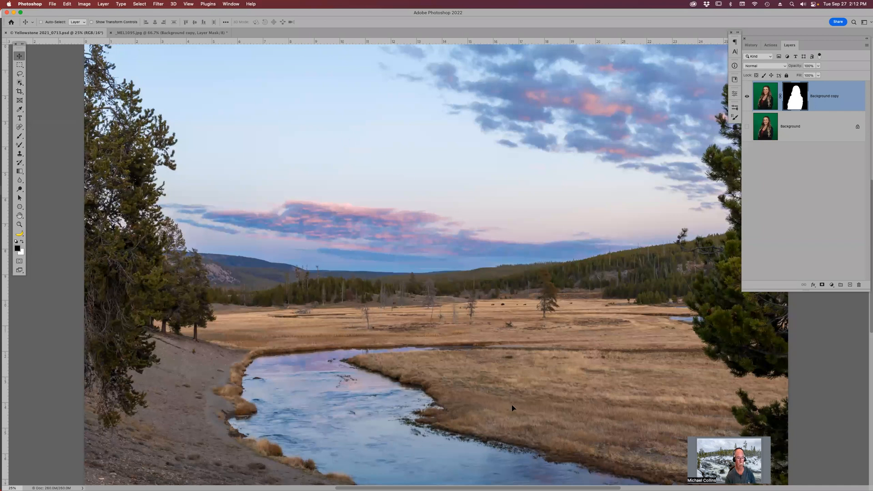
pyautogui.moveTo(513, 408); pyautogui.dragTo(509, 373)
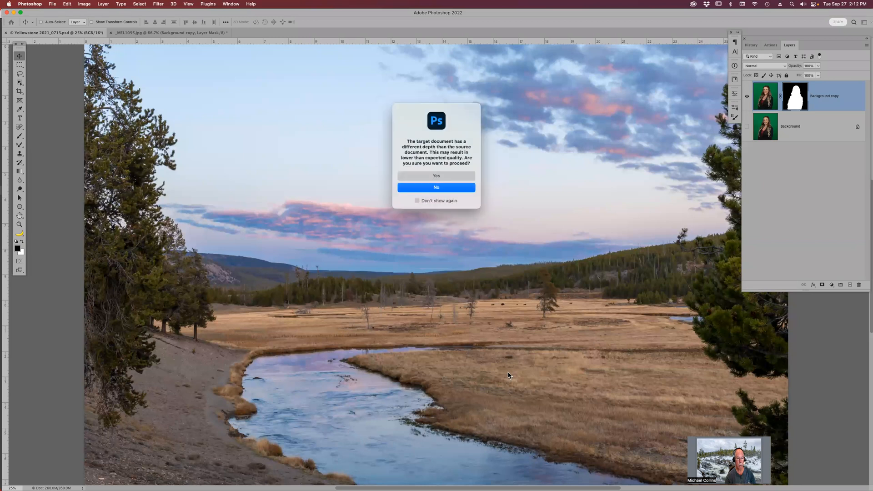
pyautogui.click(464, 175)
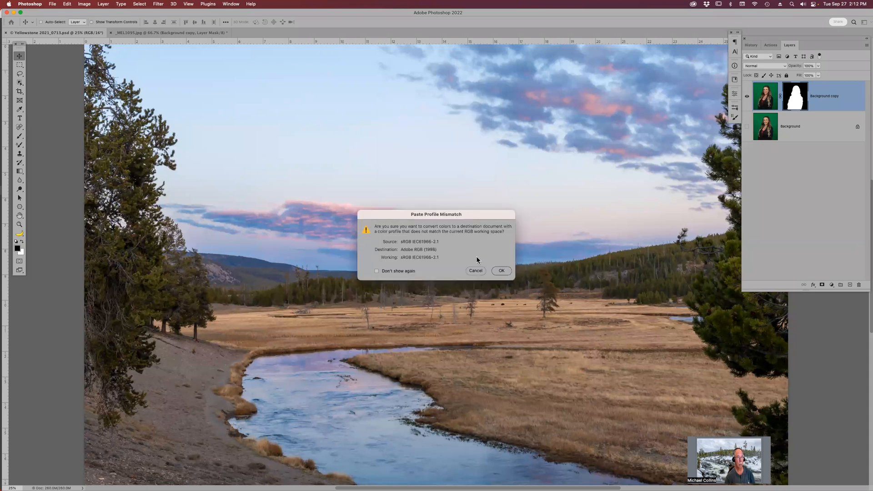
pyautogui.click(502, 271)
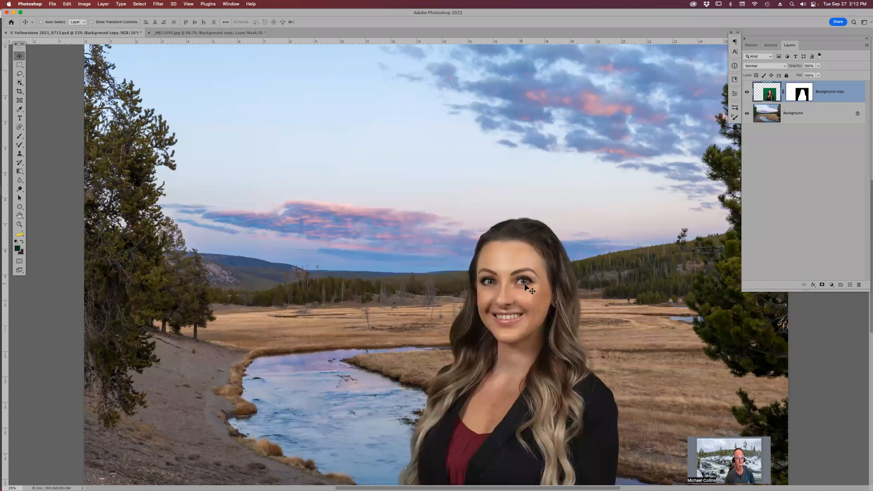
# Reposition the portrait layer over the river landscape and scale it down proportionally to about 80%.
pyautogui.moveTo(521, 282); pyautogui.dragTo(542, 224)
pyautogui.press('super+t')
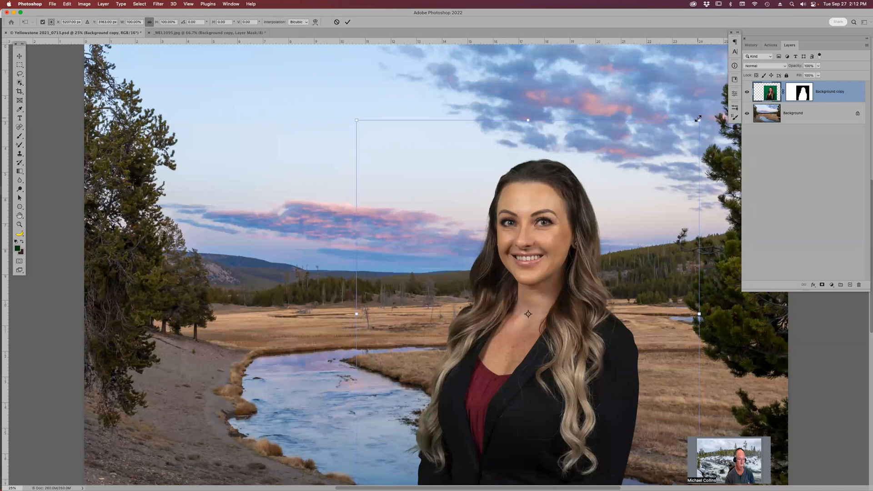
pyautogui.moveTo(698, 119); pyautogui.dragTo(635, 201)
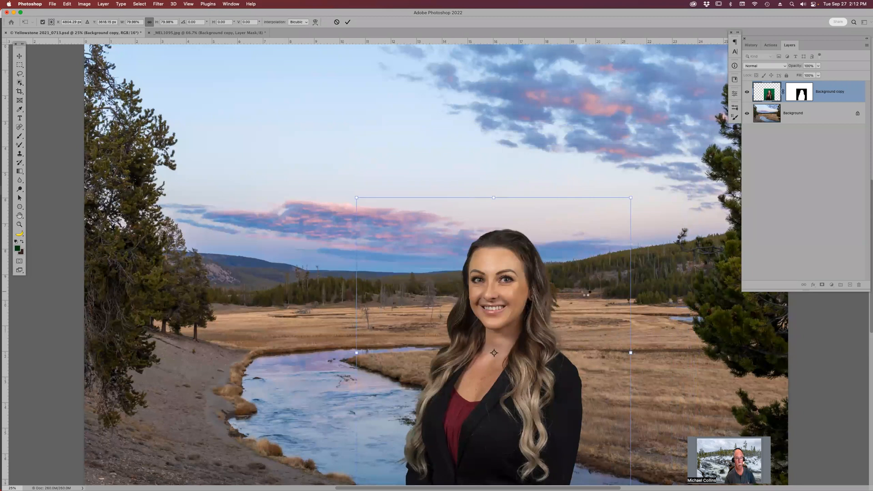
pyautogui.press('Return')
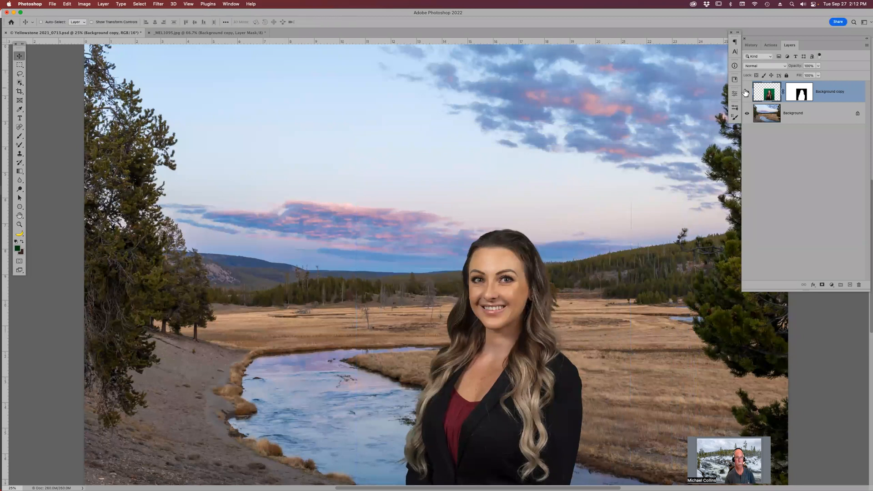
pyautogui.click(747, 93)
pyautogui.click(747, 93)
pyautogui.moveTo(519, 262); pyautogui.dragTo(527, 258)
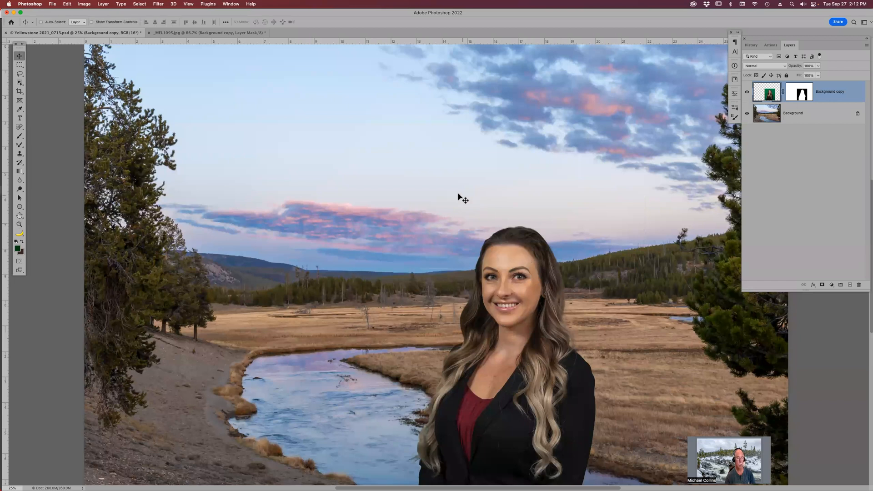
# Check the subject's hair edges for green spill and add a Hue/Saturation adjustment layer above the portrait layer.
pyautogui.press('z')
pyautogui.moveTo(454, 190); pyautogui.dragTo(561, 263)
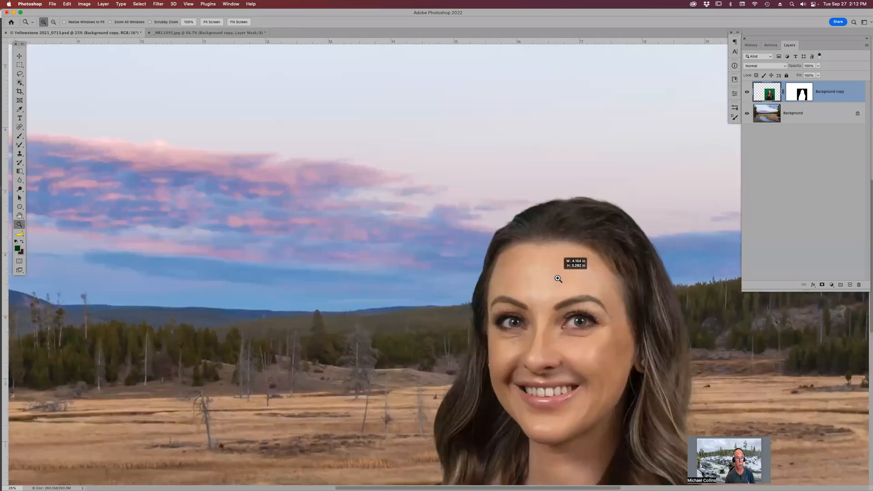
pyautogui.moveTo(528, 300); pyautogui.dragTo(542, 86)
pyautogui.moveTo(501, 303); pyautogui.dragTo(521, 125)
pyautogui.moveTo(506, 187); pyautogui.dragTo(505, 82)
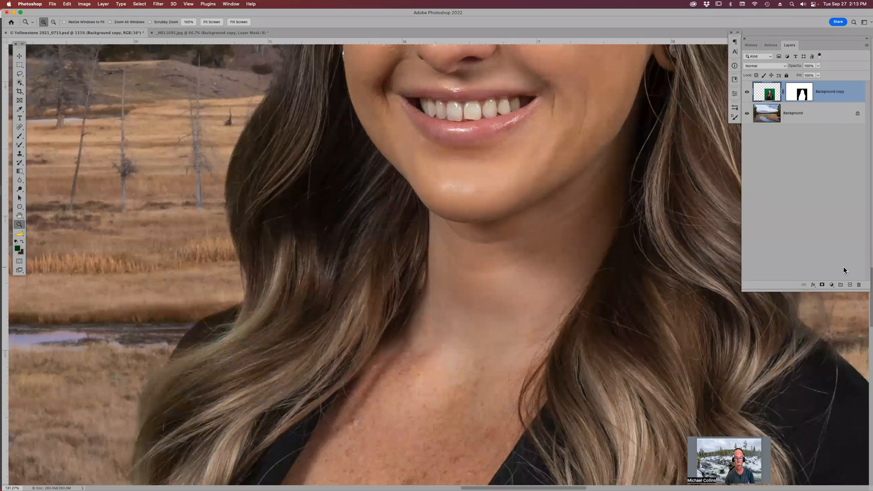
pyautogui.click(832, 285)
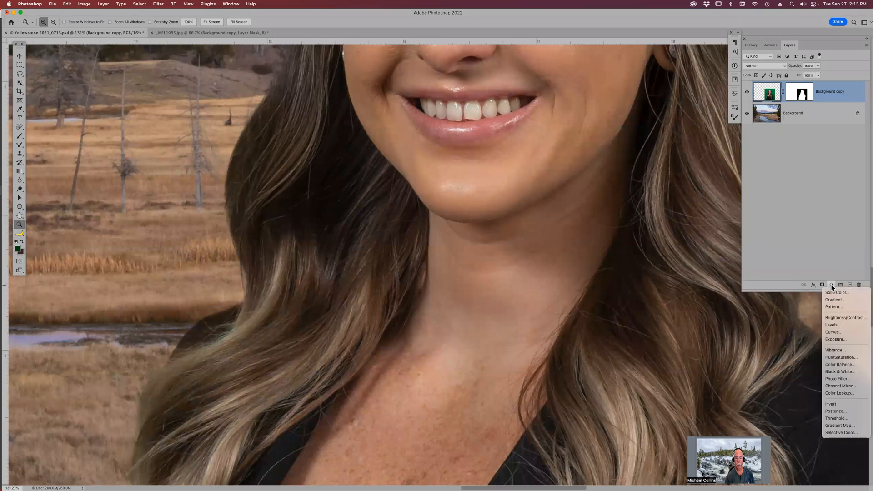
pyautogui.click(838, 357)
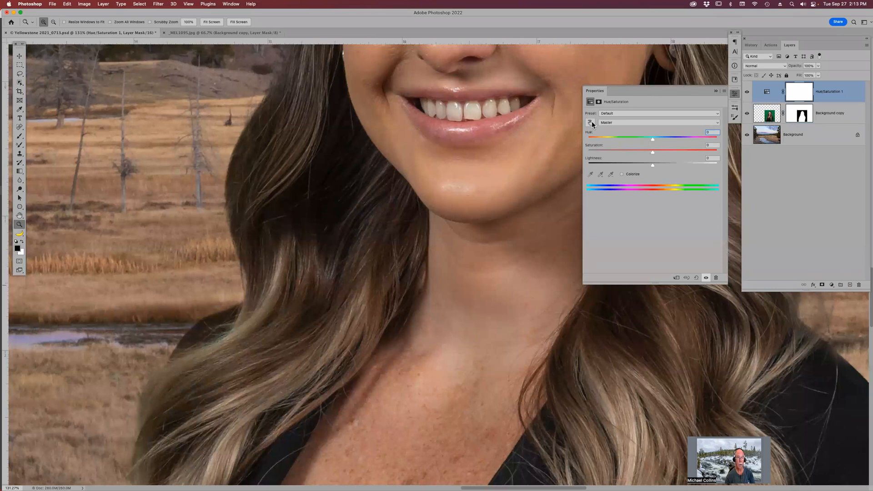
# Set the Greens range of the Hue/Saturation adjustment to Hue -4, Saturation -57 and Lightness about -29.
pyautogui.click(670, 123)
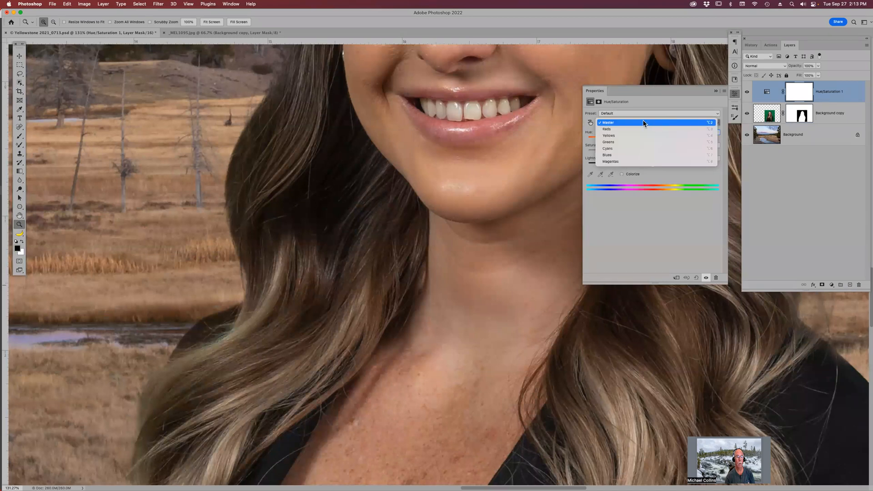
pyautogui.click(639, 143)
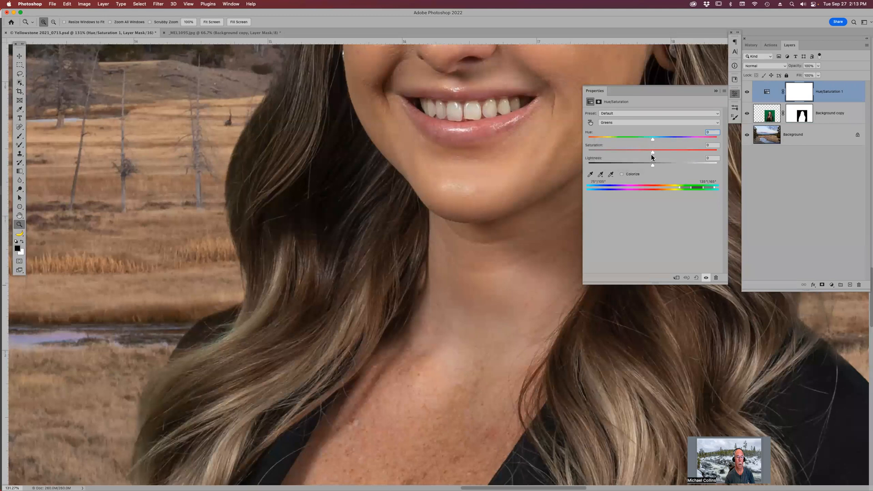
pyautogui.moveTo(652, 153); pyautogui.dragTo(677, 137)
pyautogui.moveTo(611, 137); pyautogui.dragTo(629, 138)
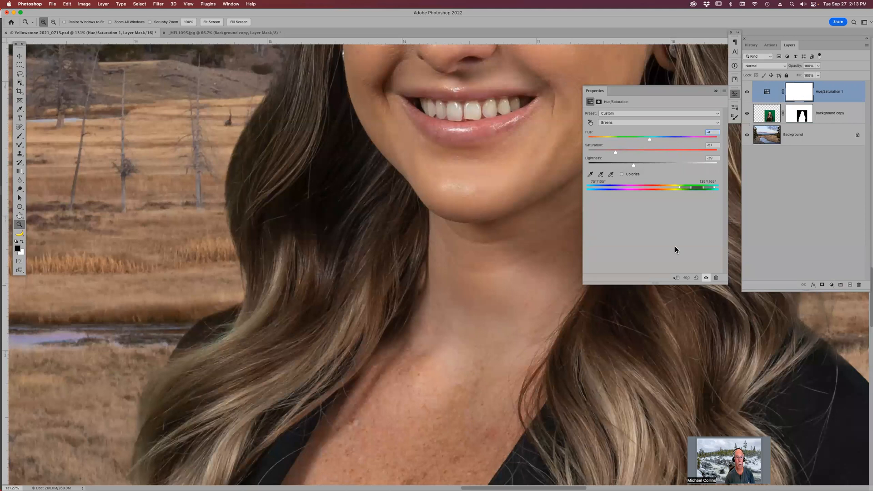
# Clip the Hue/Saturation adjustment to the portrait layer and lower its Greens Lightness to -70.
pyautogui.click(676, 278)
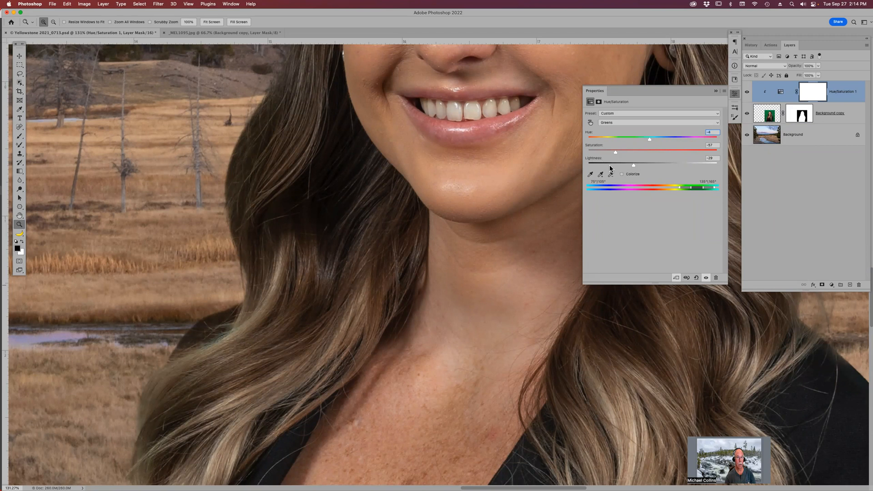
pyautogui.moveTo(631, 166); pyautogui.dragTo(606, 165)
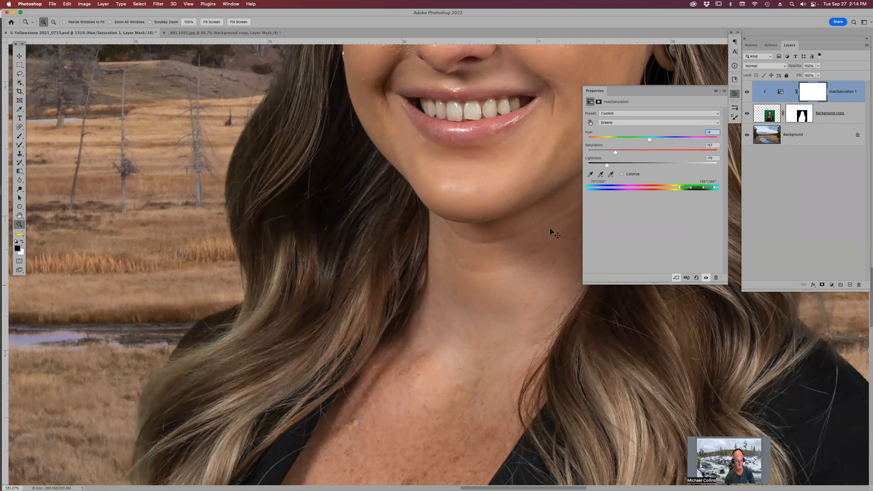
pyautogui.press('super+0')
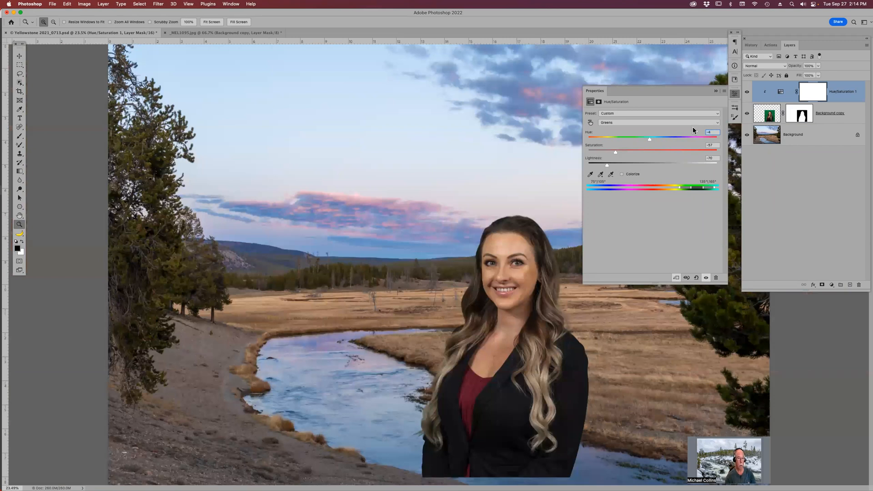
pyautogui.click(715, 91)
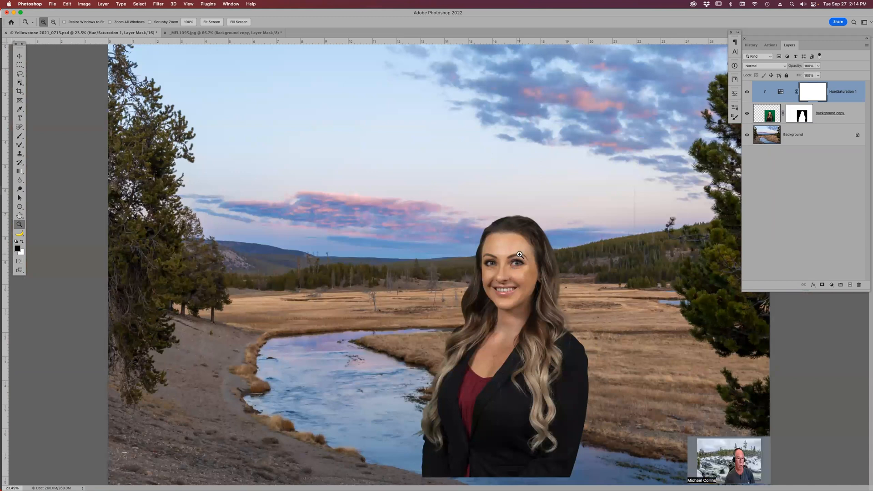
# Move the portrait layer down slightly so the subject's cut-off lower edge reaches the bottom of the canvas.
pyautogui.press('v')
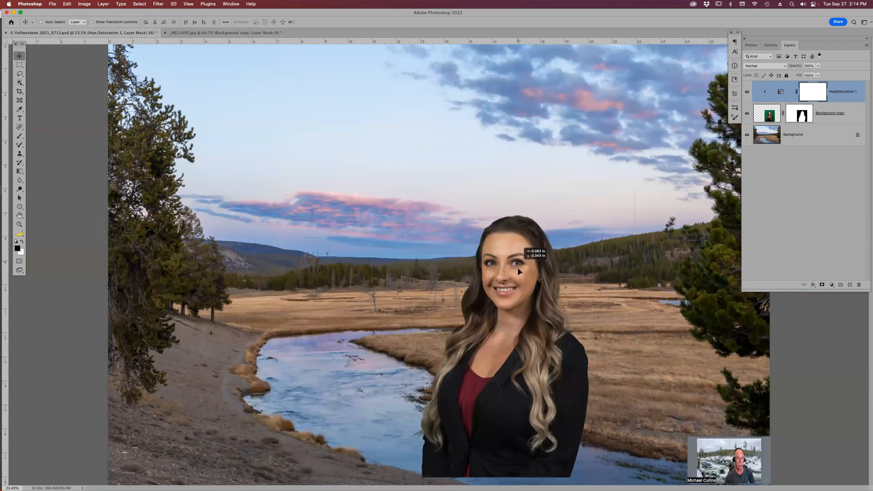
pyautogui.click(768, 111)
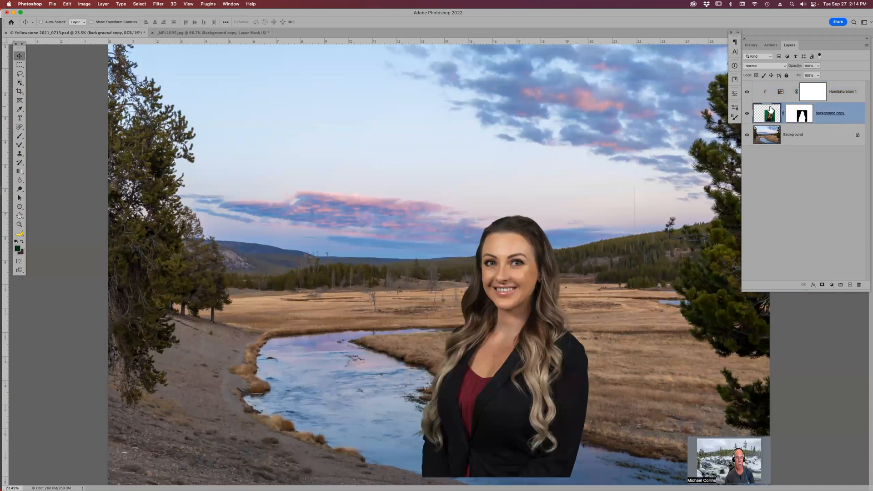
pyautogui.moveTo(509, 292); pyautogui.dragTo(508, 301)
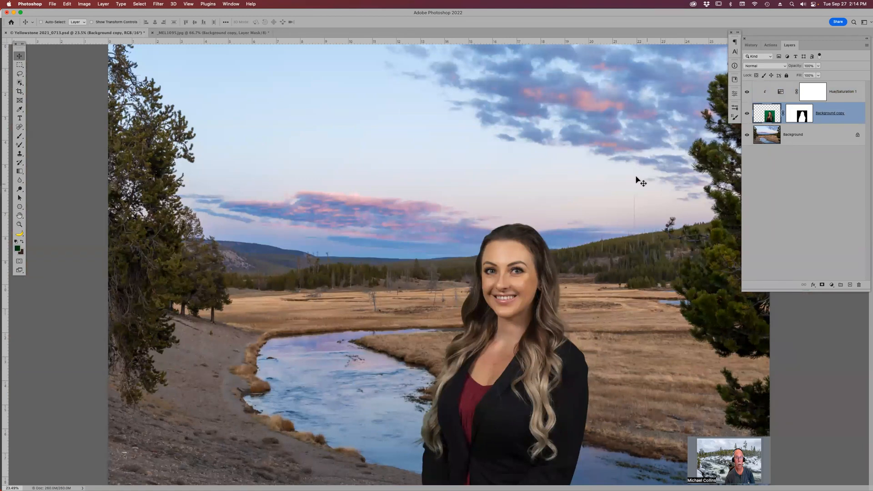
# Paint the faint leftover edge line in the sky out of the portrait's layer mask with an enlarged black brush, and check the remaining sky.
pyautogui.press('z')
pyautogui.moveTo(581, 157); pyautogui.dragTo(705, 273)
pyautogui.moveTo(659, 249); pyautogui.dragTo(330, 387)
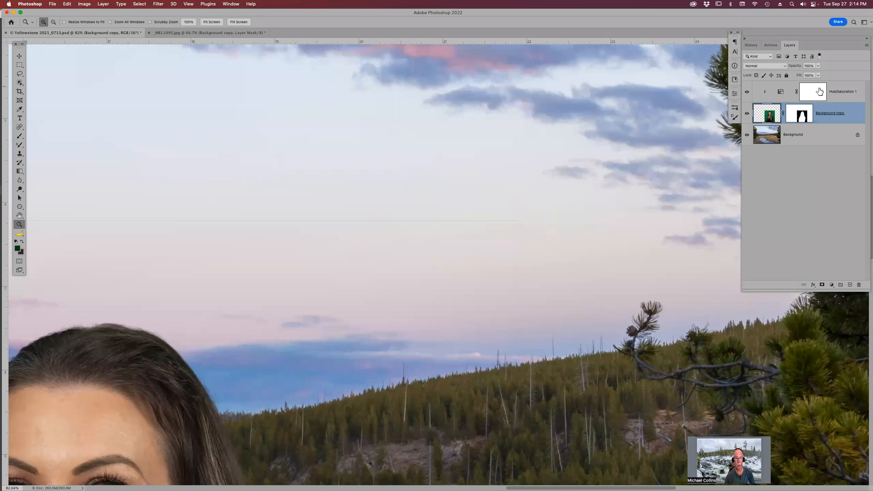
pyautogui.click(801, 117)
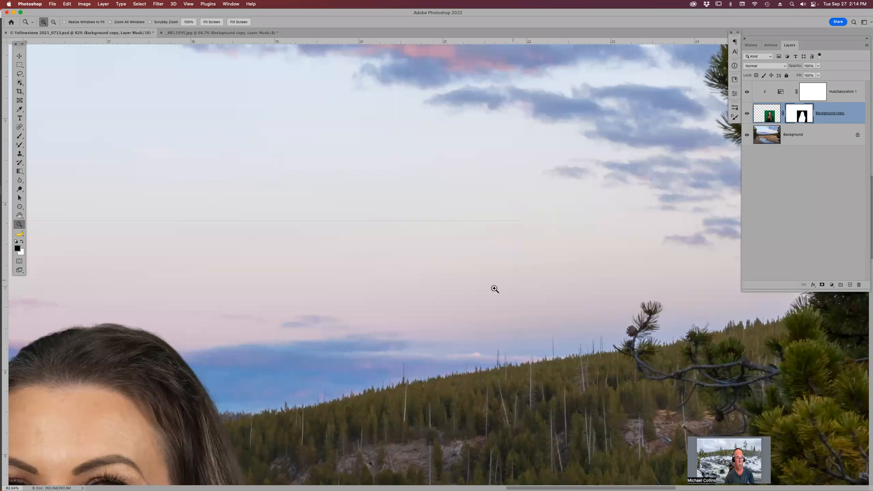
pyautogui.press('b')
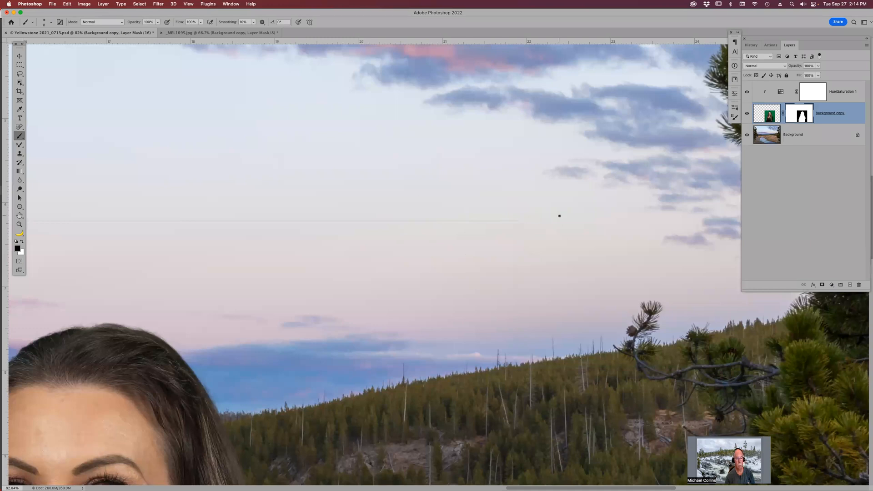
pyautogui.press(']')
pyautogui.press(']')
pyautogui.press(']')
pyautogui.hscroll(-8, 659, 199)
pyautogui.scroll(-1, 659, 198)
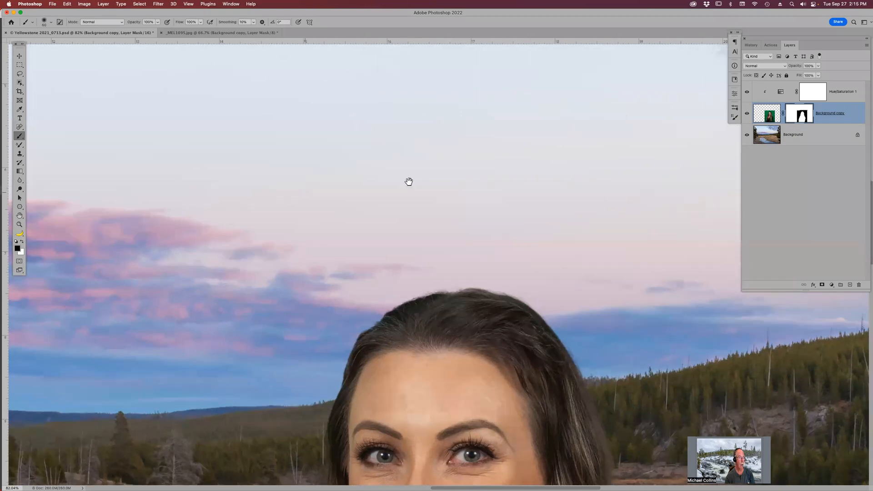
pyautogui.hscroll(-10, 740, 152)
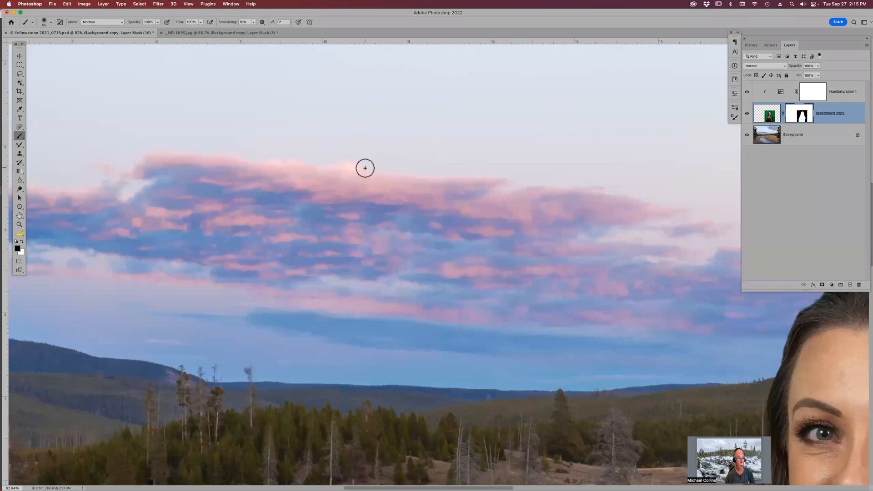
pyautogui.moveTo(347, 238); pyautogui.dragTo(497, 97)
pyautogui.moveTo(549, 127); pyautogui.dragTo(656, 246)
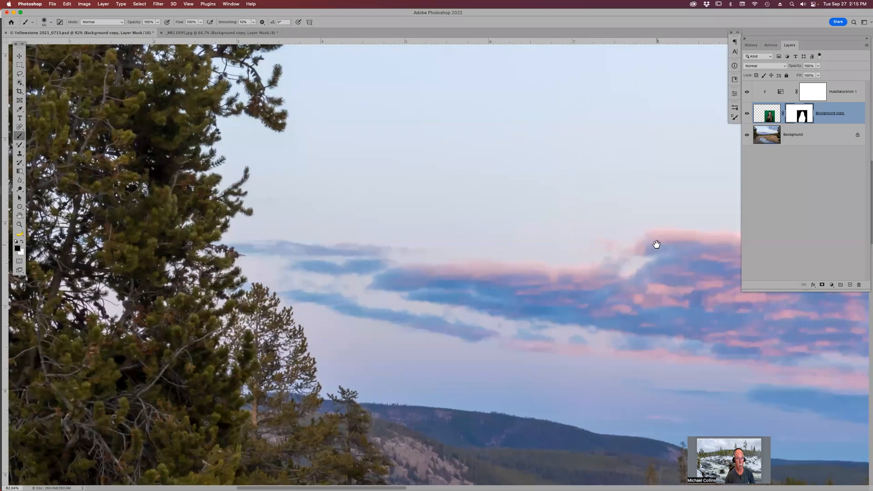
pyautogui.press('super+0')
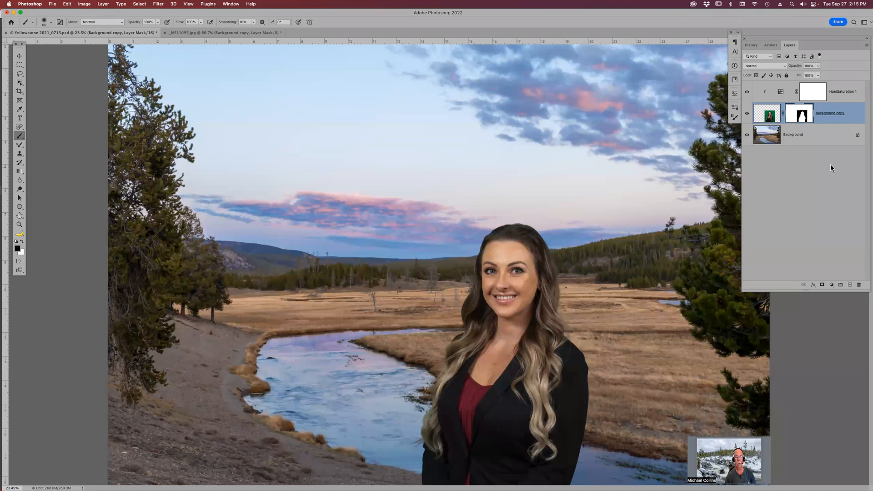
# Delete the Hue/Saturation adjustment and the masked portrait layer from the Yellowstone document.
pyautogui.click(849, 94)
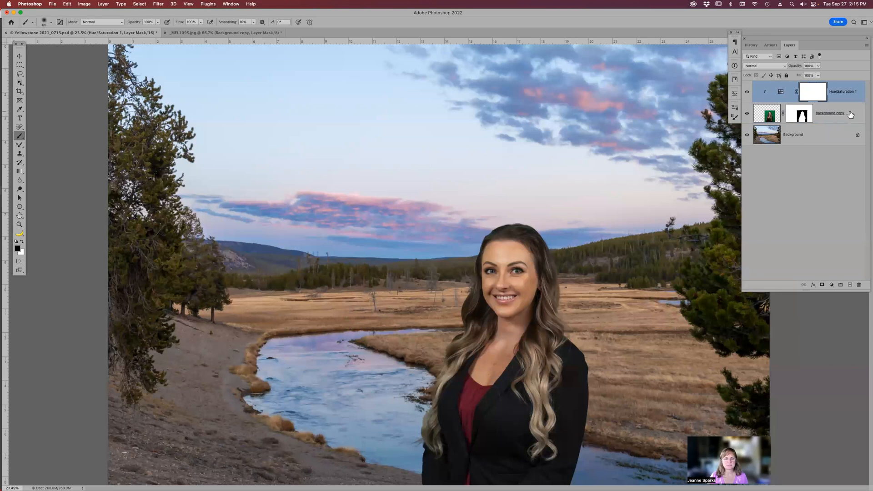
pyautogui.keyDown('shift'); pyautogui.click(850, 114); pyautogui.keyUp('shift')
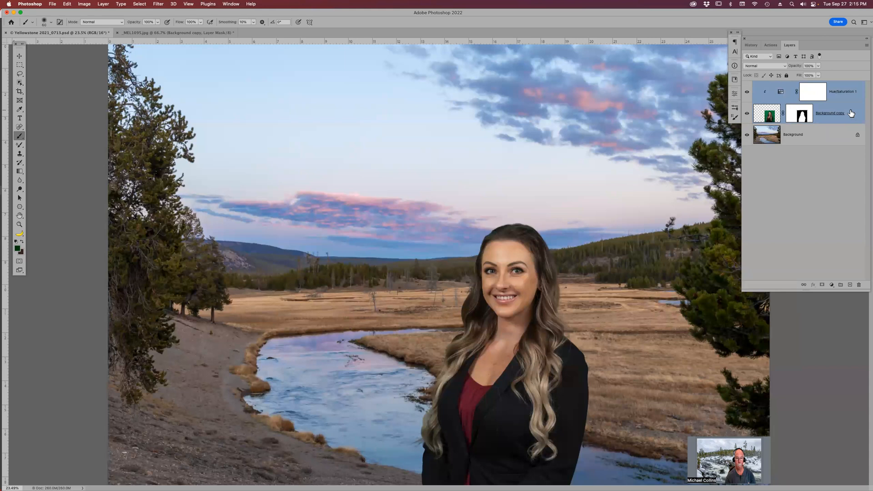
pyautogui.moveTo(851, 113); pyautogui.dragTo(860, 283)
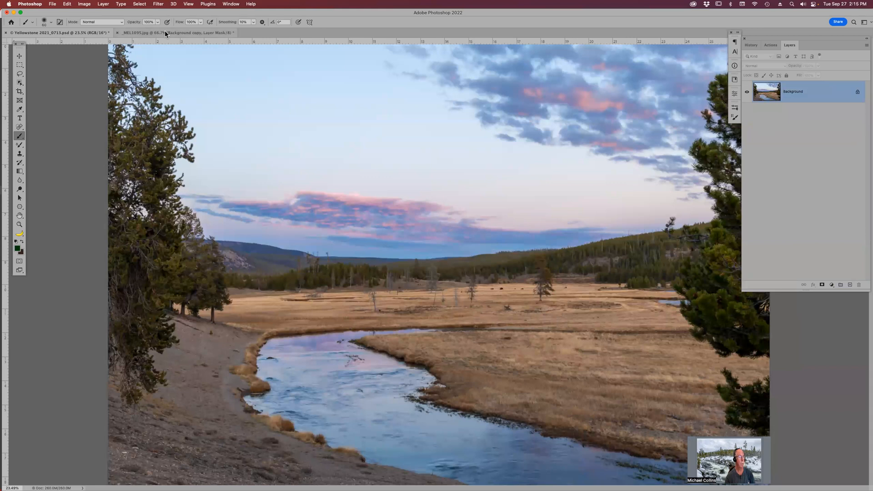
# Close the green-screen portrait document _MEL1095.jpg, keeping the Yellowstone document open.
pyautogui.click(140, 33)
pyautogui.click(117, 32)
pyautogui.click(460, 181)
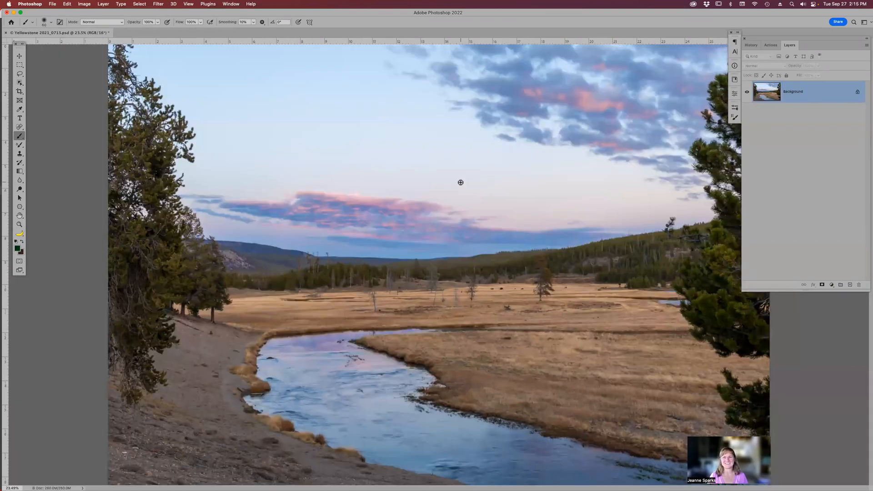
# Switch to Adobe Bridge and open IMG_0089.JPG, the portrait of the man in feathered regalia, in Photoshop.
pyautogui.press('super+Tab')
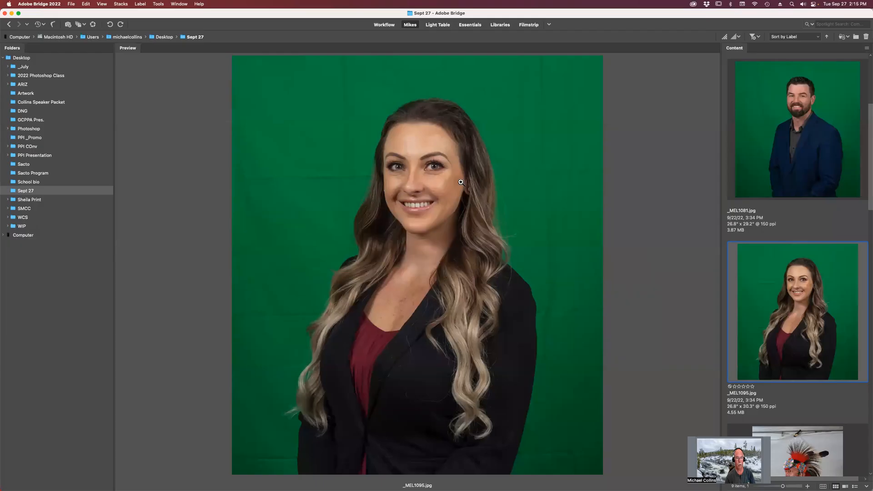
pyautogui.scroll(-3, 815, 247)
pyautogui.scroll(2, 814, 247)
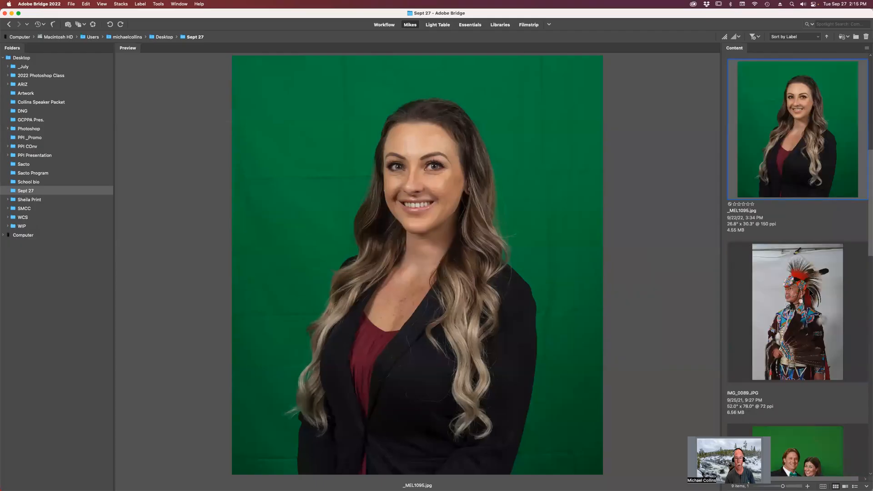
pyautogui.click(794, 305)
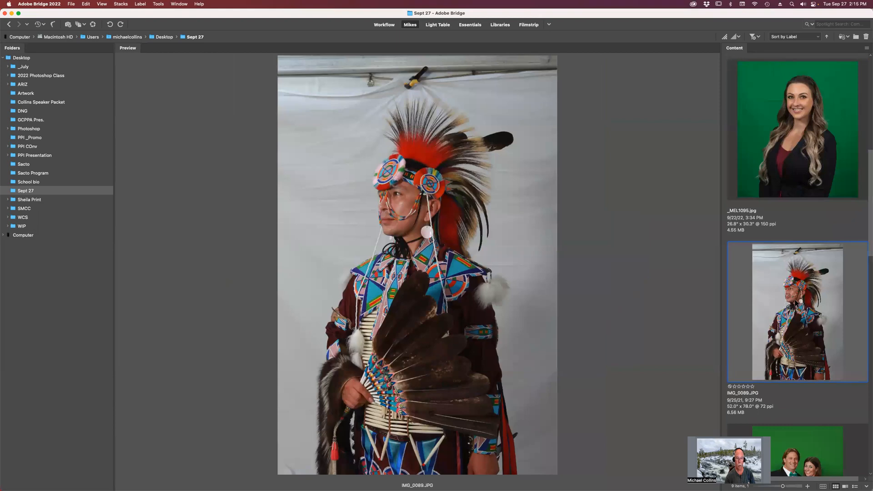
pyautogui.doubleClick(795, 302)
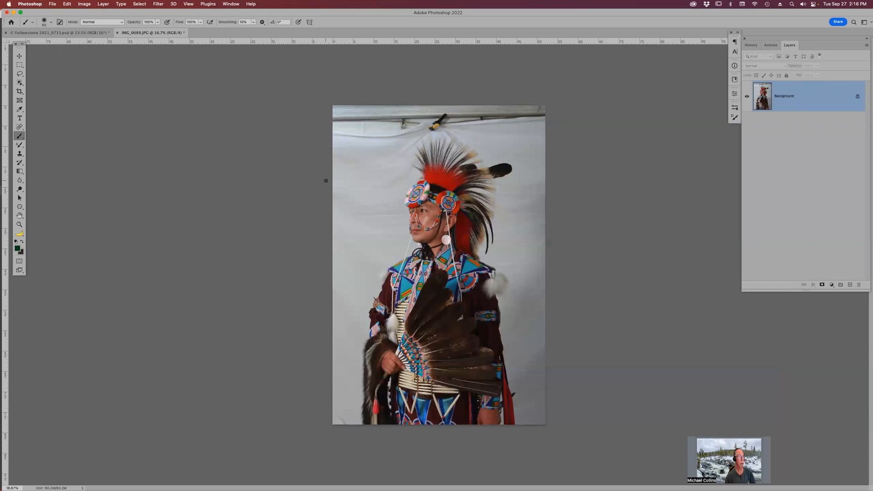
# Select the man in feathered regalia with the Object Selection tool's object finder.
pyautogui.press('w')
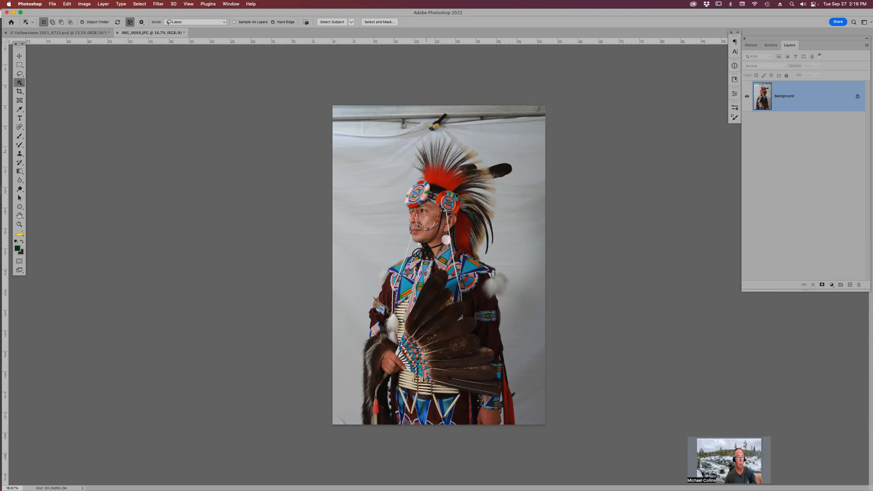
pyautogui.click(445, 199)
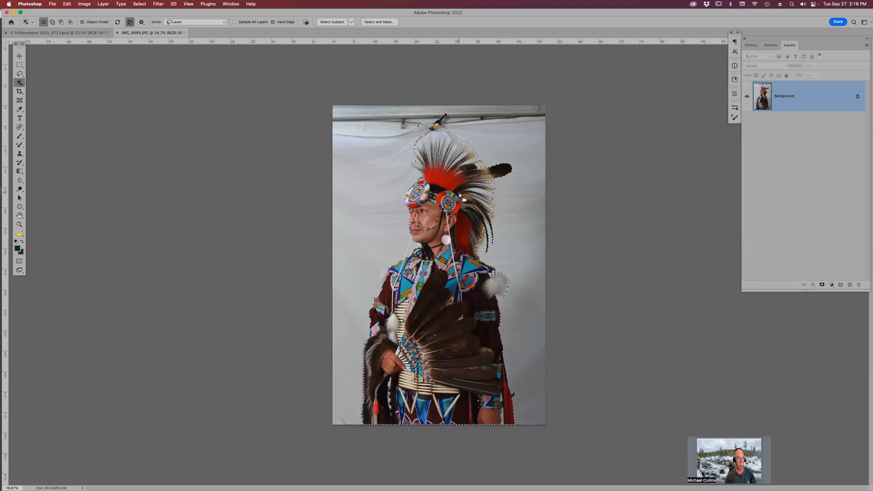
# Open the man's selection in Select and Mask and preview it On Black at 34% opacity.
pyautogui.click(376, 22)
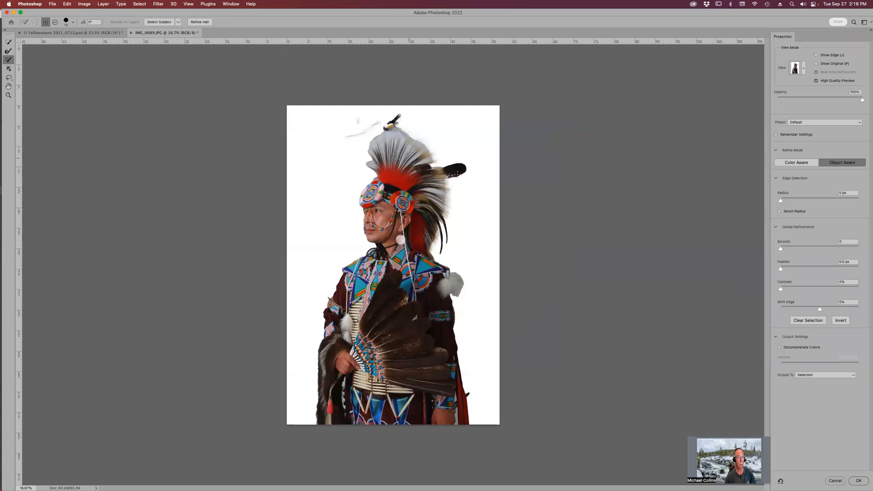
pyautogui.click(804, 71)
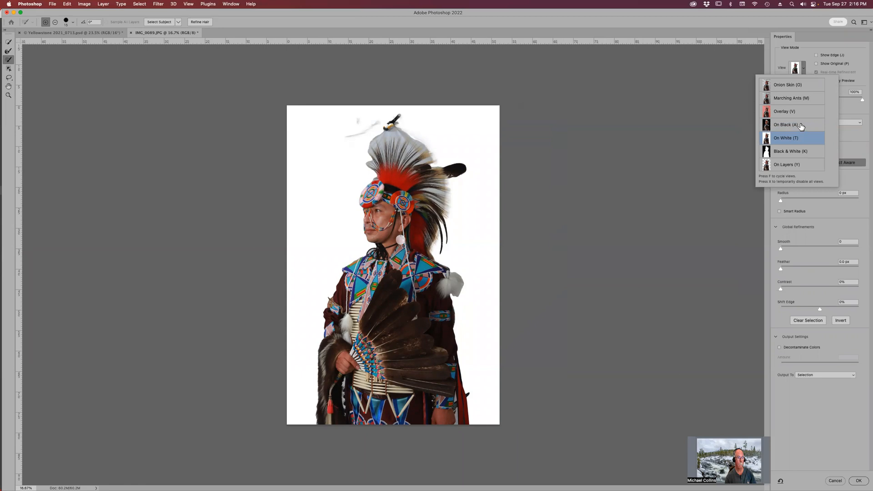
pyautogui.click(844, 98)
pyautogui.moveTo(845, 97); pyautogui.dragTo(811, 97)
# Apply the automatic Refine Hair operation to the selection, with the feathered headdress in close view.
pyautogui.press('z')
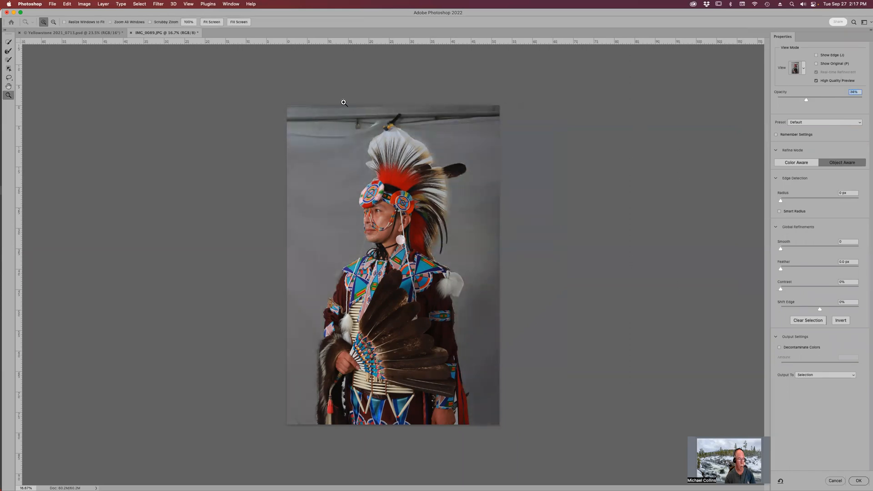
pyautogui.moveTo(332, 105); pyautogui.dragTo(506, 265)
pyautogui.moveTo(429, 152); pyautogui.dragTo(460, 318)
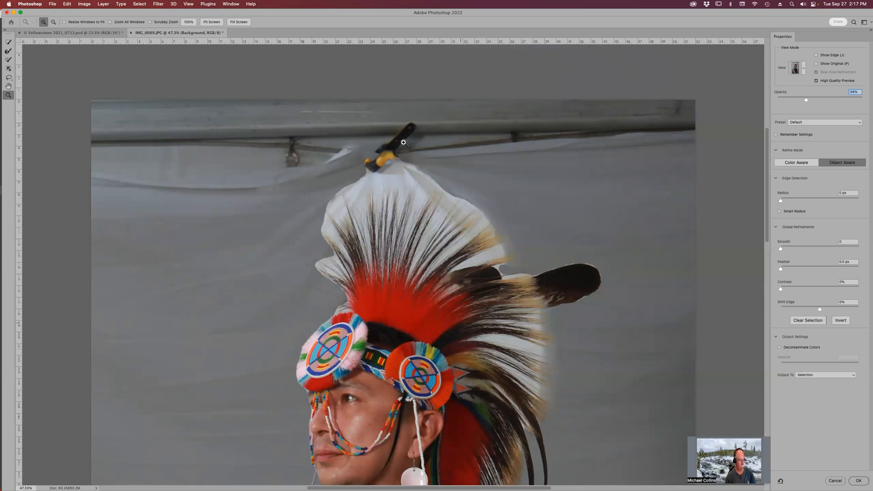
pyautogui.press('b')
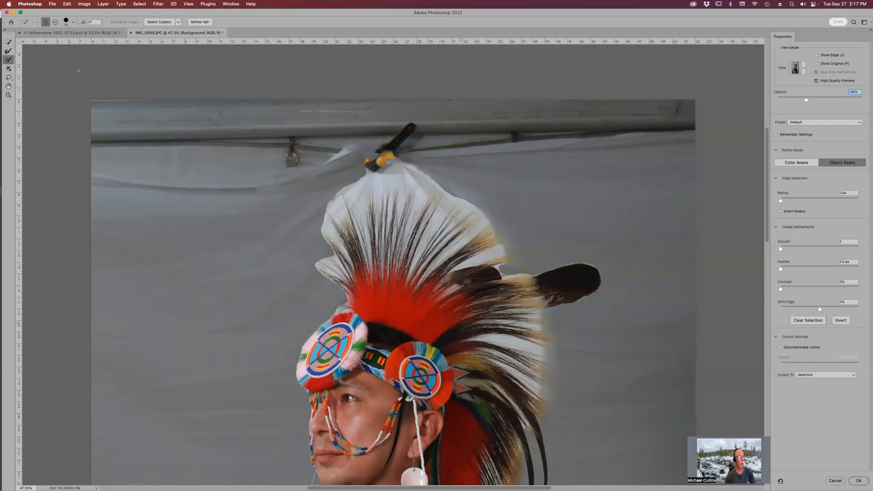
pyautogui.click(200, 23)
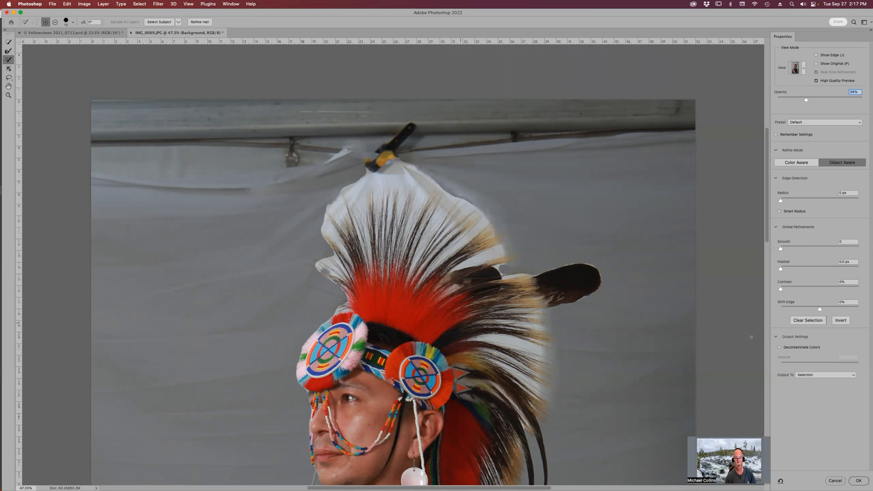
# Enable Decontaminate Colors in the output settings and keep the Custom preset.
pyautogui.click(780, 348)
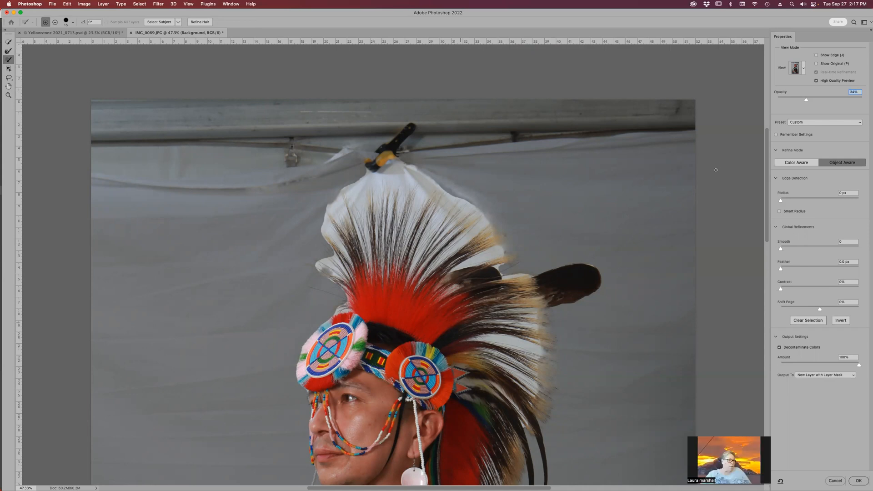
pyautogui.click(809, 123)
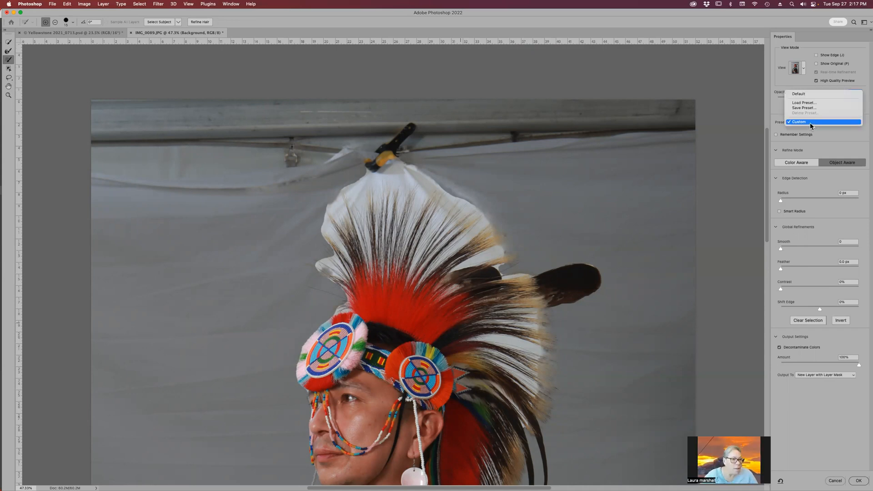
pyautogui.click(810, 122)
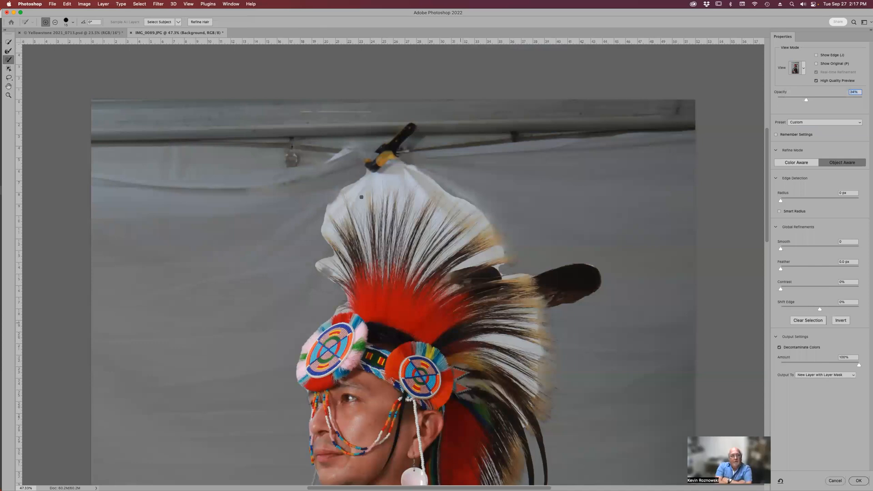
# Paint over the front feathers of the headdress with an enlarged Refine Edge Brush to remove the backdrop showing between them.
pyautogui.click(9, 53)
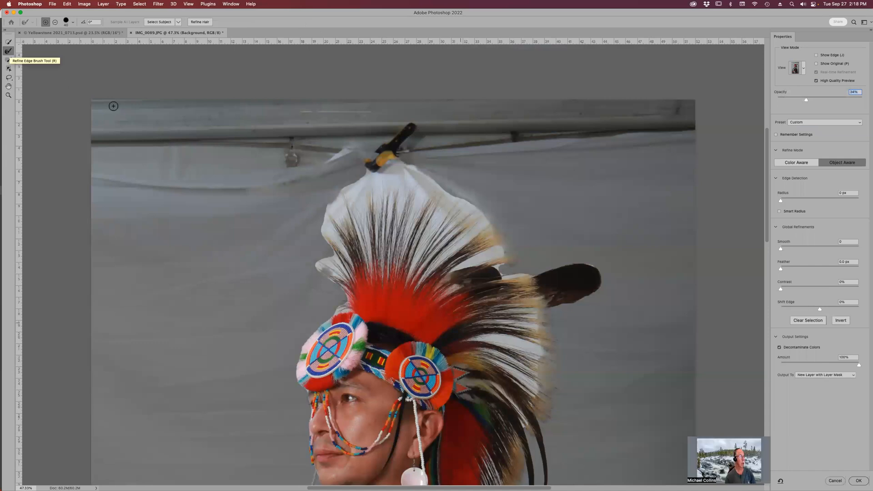
pyautogui.press(']')
pyautogui.press(']')
pyautogui.press(']')
pyautogui.press(']')
pyautogui.press(']')
pyautogui.press(']')
pyautogui.press(']')
pyautogui.press(']')
pyautogui.press(']')
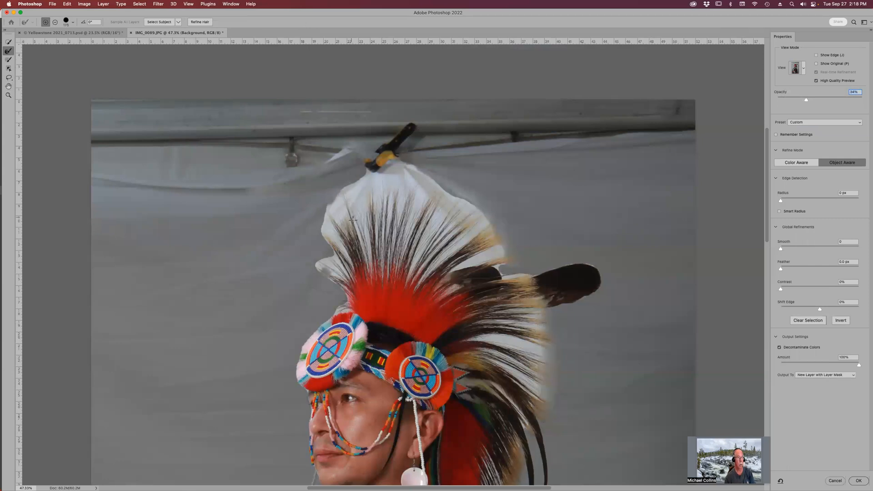
pyautogui.moveTo(332, 213); pyautogui.dragTo(332, 208)
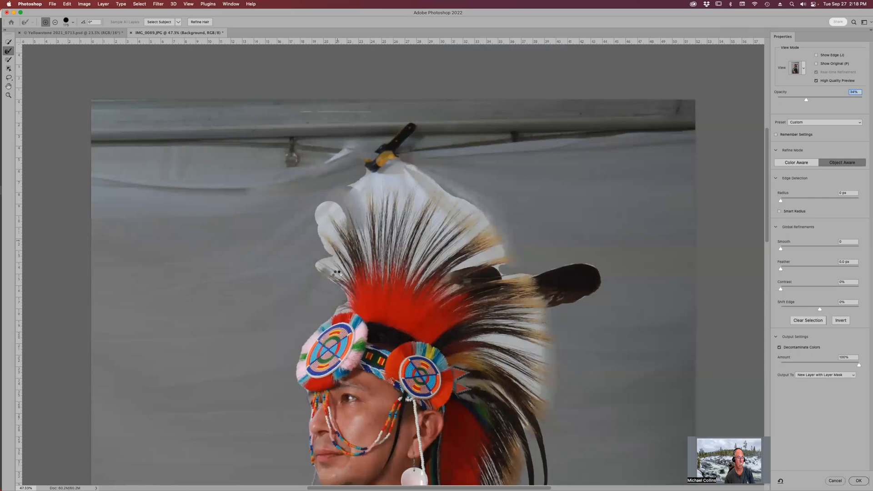
pyautogui.moveTo(342, 279); pyautogui.dragTo(322, 264)
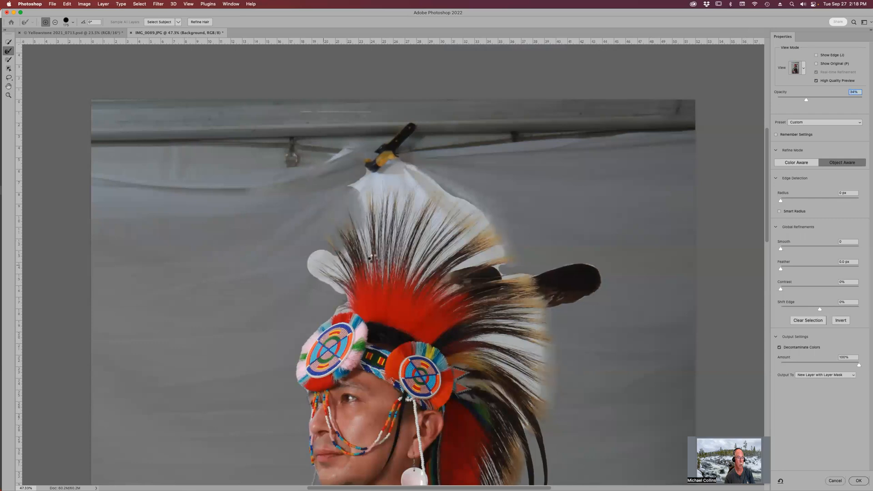
pyautogui.moveTo(370, 202); pyautogui.dragTo(366, 175)
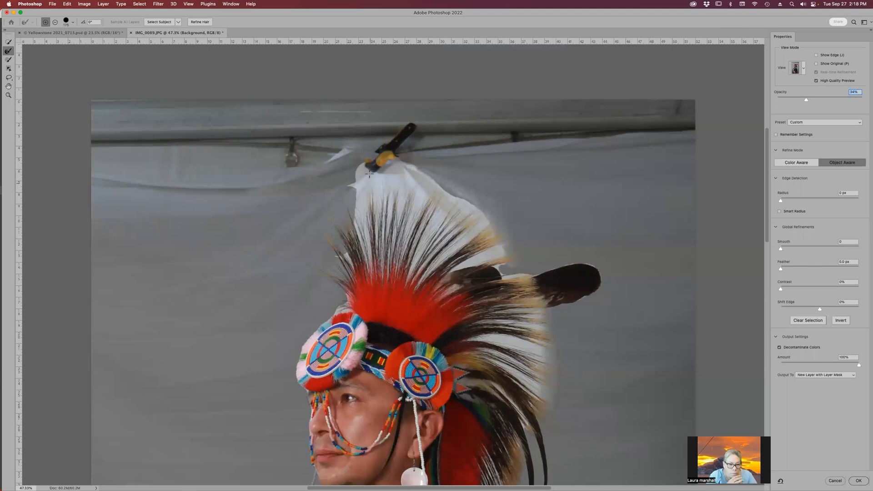
pyautogui.moveTo(364, 208); pyautogui.dragTo(355, 189)
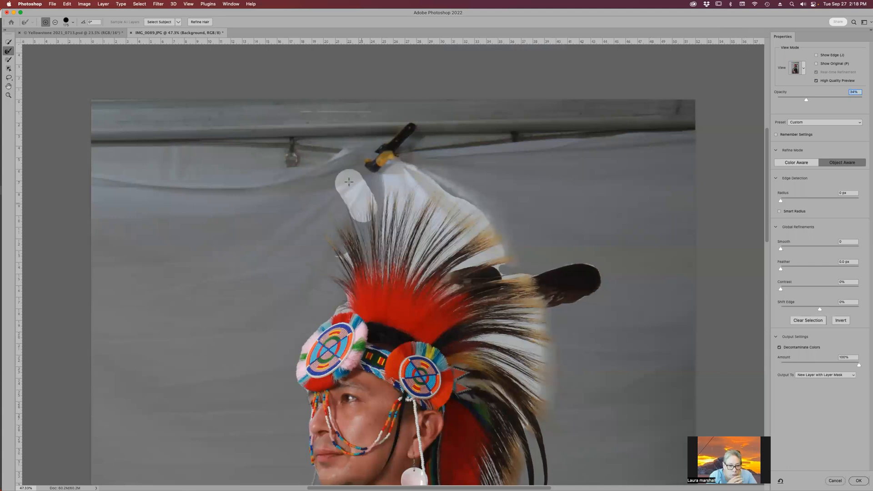
pyautogui.moveTo(353, 266); pyautogui.dragTo(341, 251)
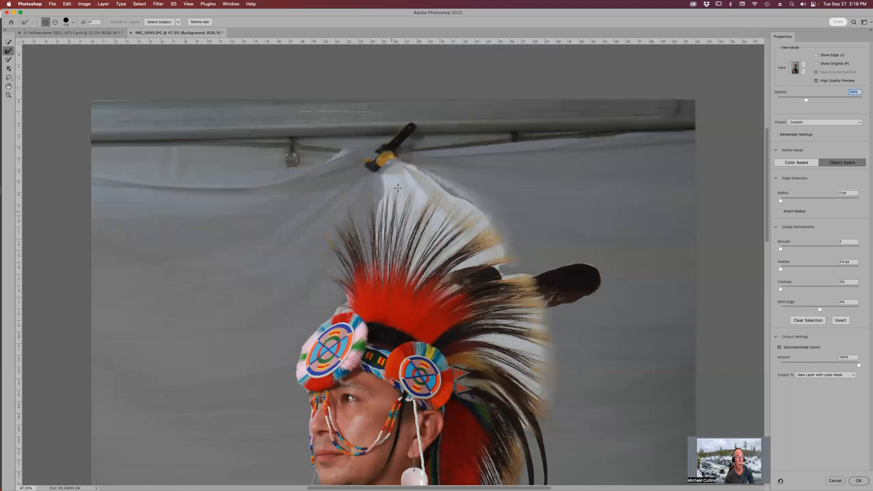
# Refine the edges of the headdress's central feathers and subtract the backdrop clip above them from the selection.
pyautogui.moveTo(403, 279); pyautogui.dragTo(422, 169)
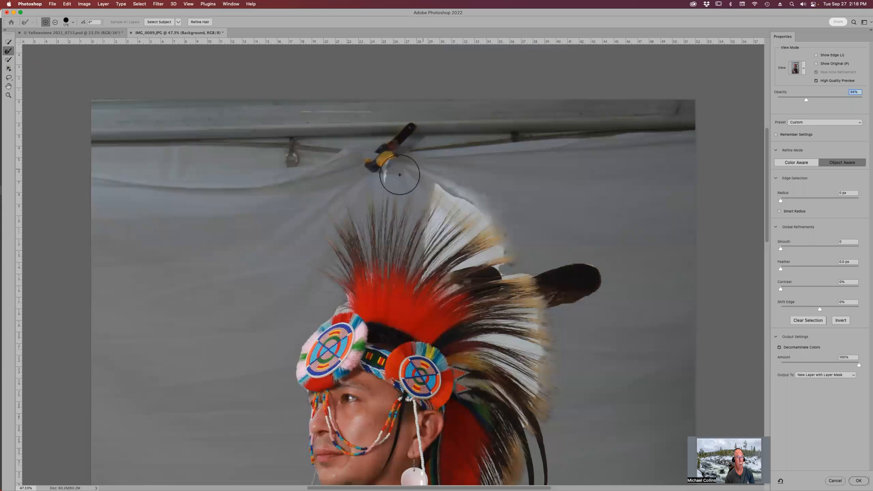
pyautogui.press('b')
pyautogui.press('alt')
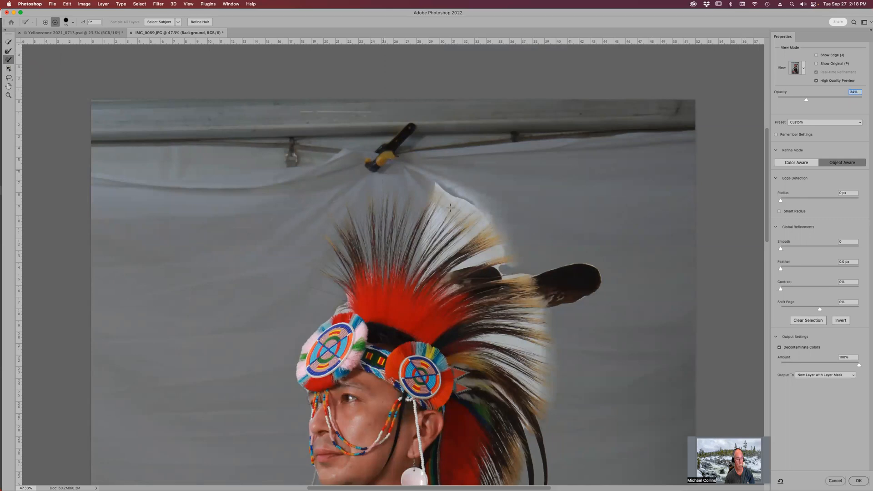
# Clear the white backdrop between the upper and rear headdress feathers with the Refine Edge Brush.
pyautogui.press('r')
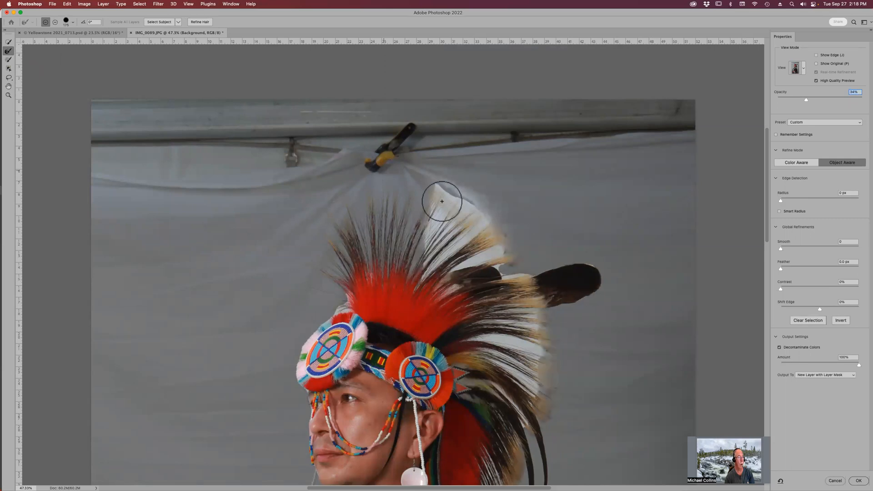
pyautogui.moveTo(444, 197)
pyautogui.mouseDown()
pyautogui.moveTo(427, 226)
pyautogui.moveTo(419, 271)
pyautogui.mouseUp()
pyautogui.moveTo(464, 197)
pyautogui.mouseDown()
pyautogui.moveTo(470, 220)
pyautogui.moveTo(447, 243)
pyautogui.moveTo(492, 212)
pyautogui.mouseUp()
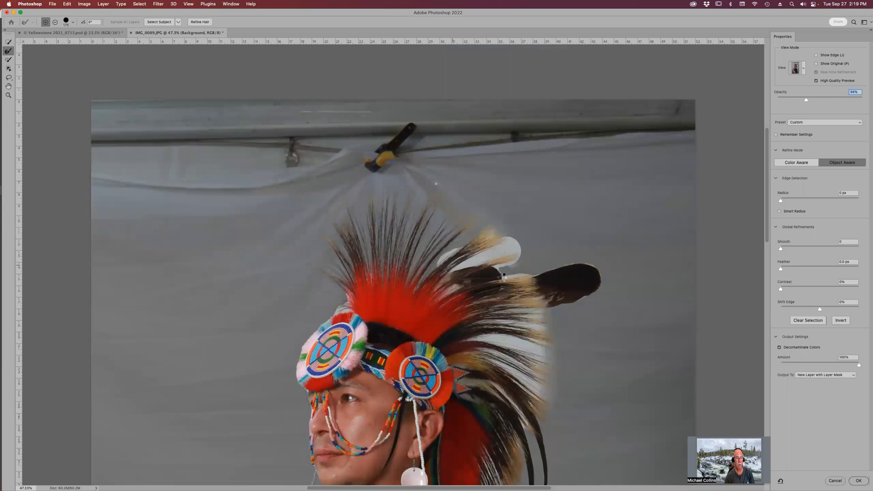
pyautogui.moveTo(502, 273)
pyautogui.mouseDown()
pyautogui.moveTo(599, 265)
pyautogui.moveTo(537, 310)
pyautogui.moveTo(488, 326)
pyautogui.moveTo(545, 341)
pyautogui.mouseUp()
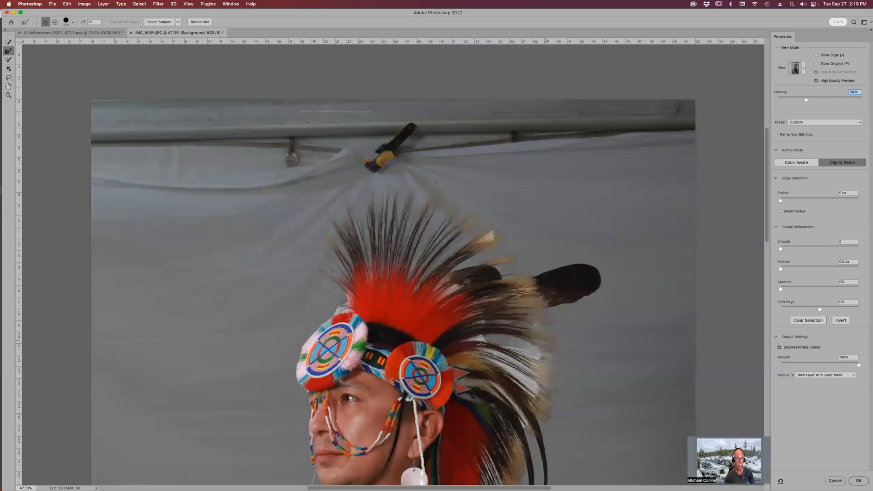
pyautogui.moveTo(551, 377); pyautogui.dragTo(556, 379)
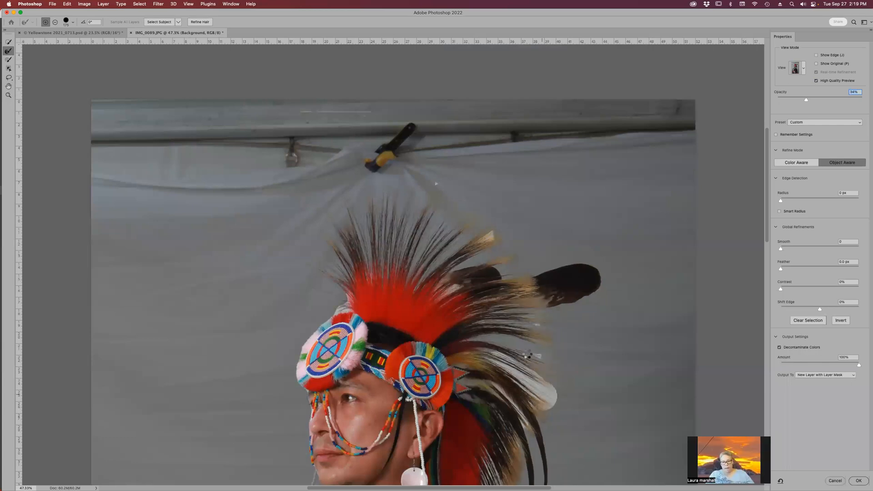
pyautogui.moveTo(527, 356); pyautogui.dragTo(536, 358)
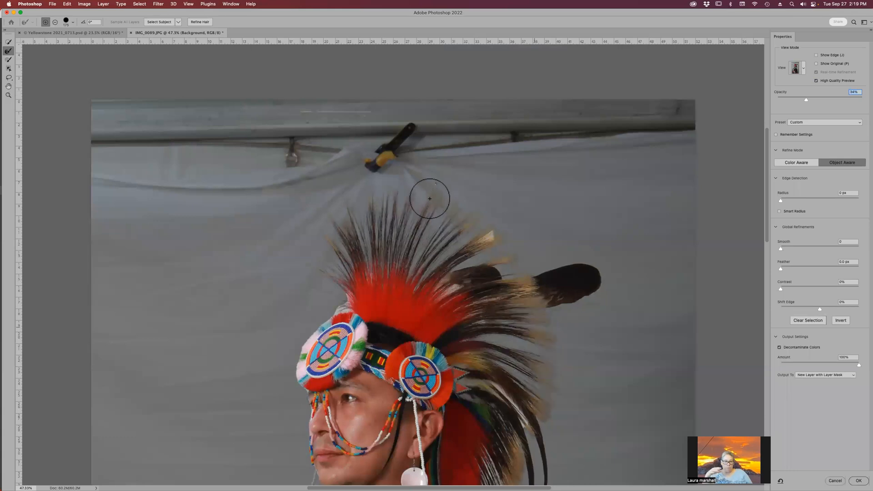
pyautogui.moveTo(430, 198); pyautogui.dragTo(438, 184)
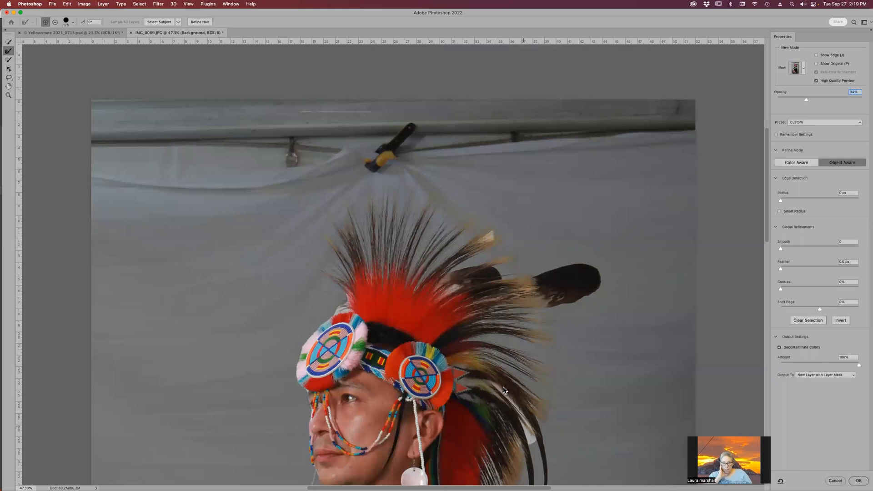
# Refine the selection edge along the back of the shoulder, and down the outer sleeve past the beaded armband with a smaller brush.
pyautogui.moveTo(478, 391); pyautogui.dragTo(457, 205)
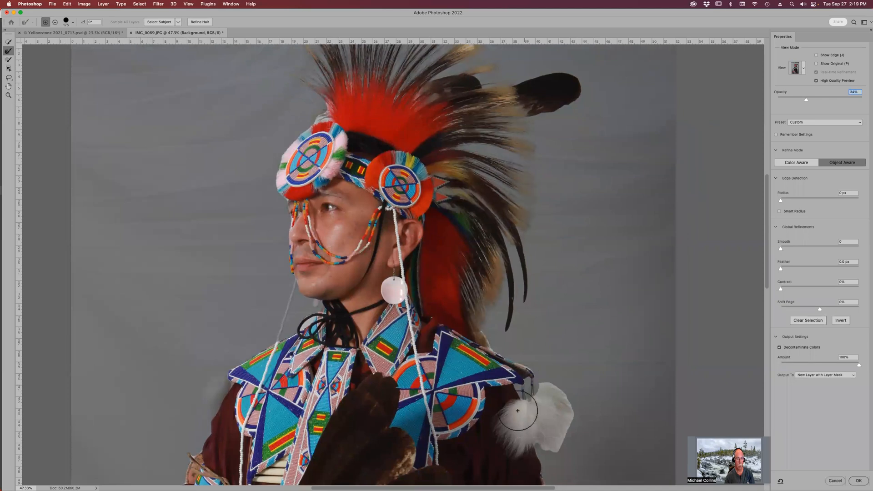
pyautogui.moveTo(522, 365); pyautogui.dragTo(474, 336)
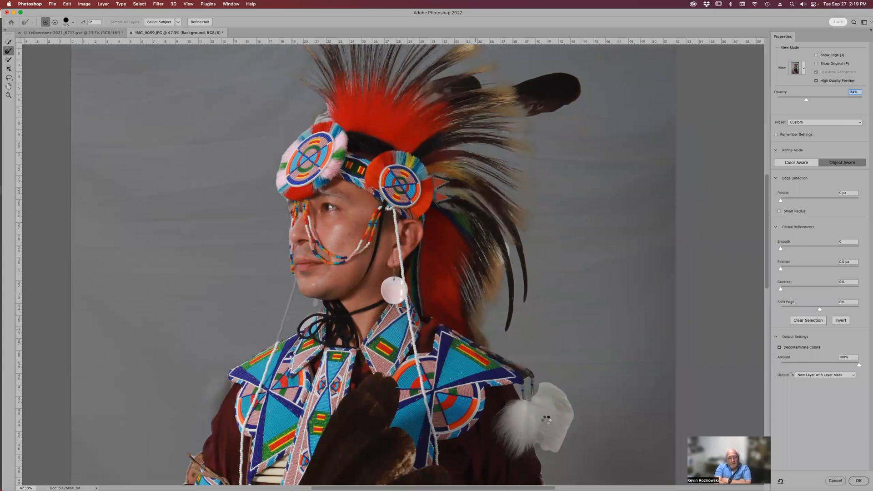
pyautogui.moveTo(547, 364); pyautogui.dragTo(464, 150)
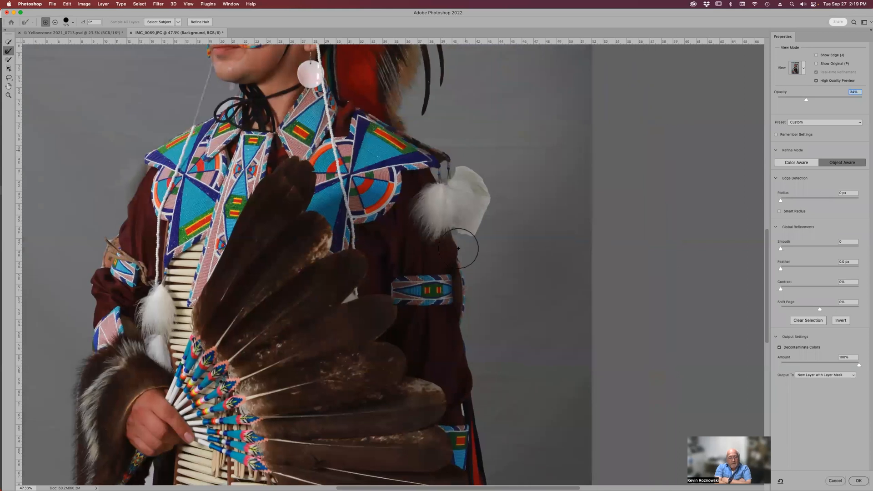
pyautogui.press('[')
pyautogui.press('[')
pyautogui.press('[')
pyautogui.press('[')
pyautogui.press('[')
pyautogui.press('[')
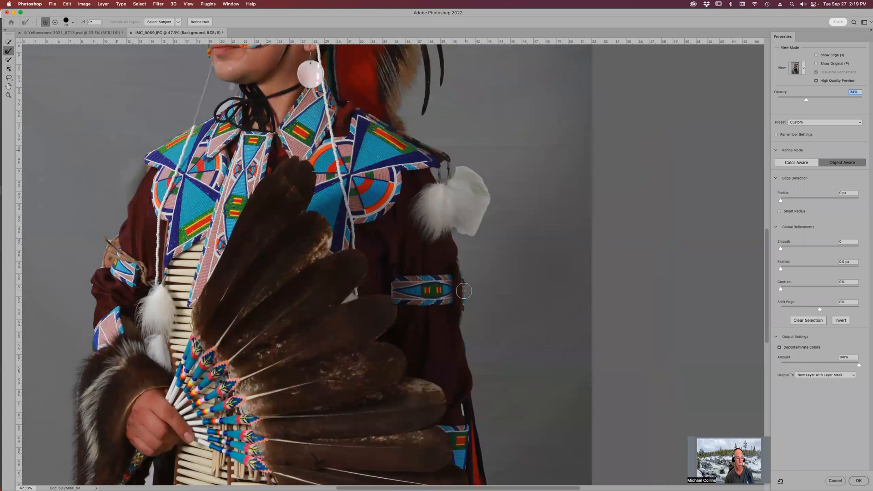
pyautogui.moveTo(455, 257); pyautogui.dragTo(453, 243)
pyautogui.moveTo(460, 278); pyautogui.dragTo(467, 368)
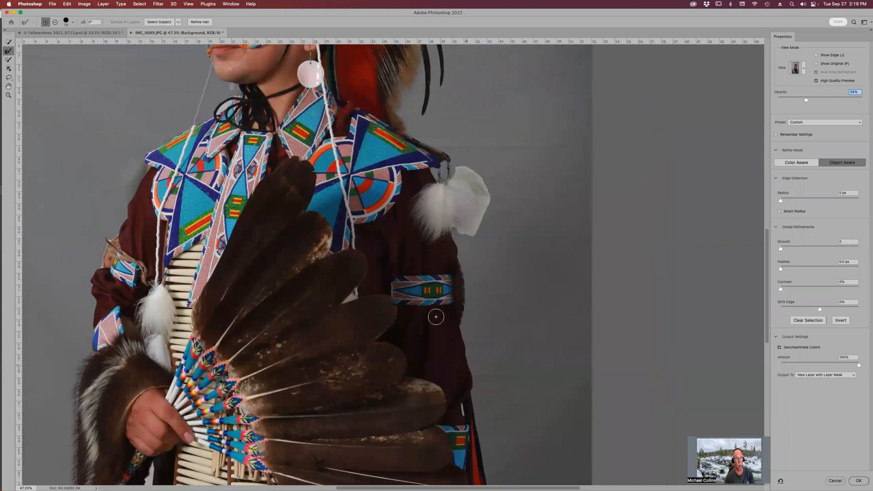
# Refine the edges of the hanging red ribbons, the gap beside the lowered hand, and the fur near the image's lower edge.
pyautogui.scroll(-5, 433, 315)
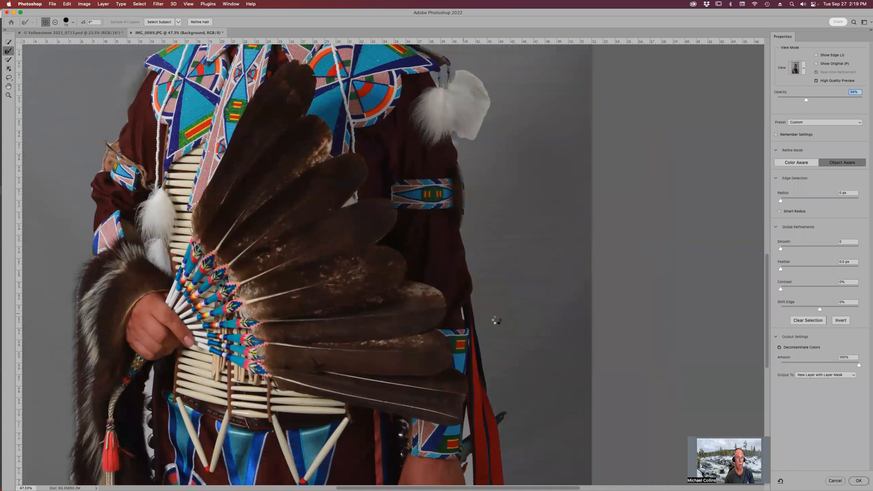
pyautogui.moveTo(478, 311)
pyautogui.mouseDown()
pyautogui.moveTo(488, 406)
pyautogui.moveTo(495, 416)
pyautogui.moveTo(512, 410)
pyautogui.moveTo(502, 424)
pyautogui.mouseUp()
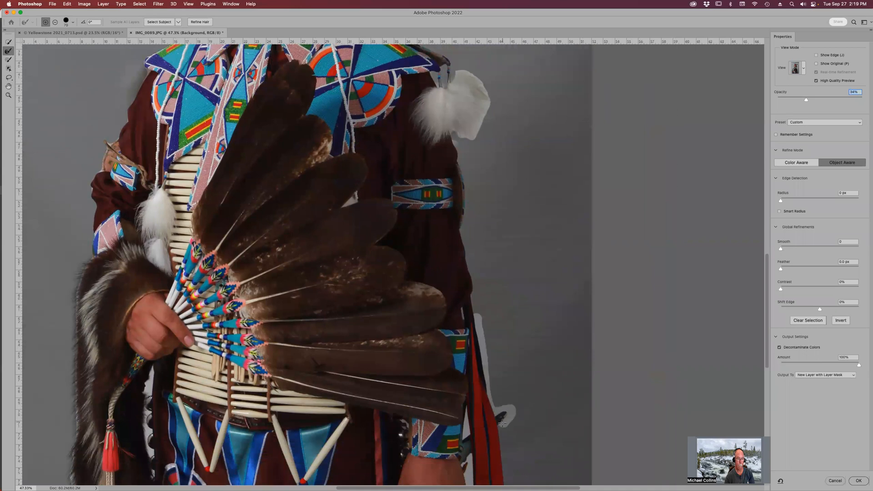
pyautogui.scroll(-8, 542, 174)
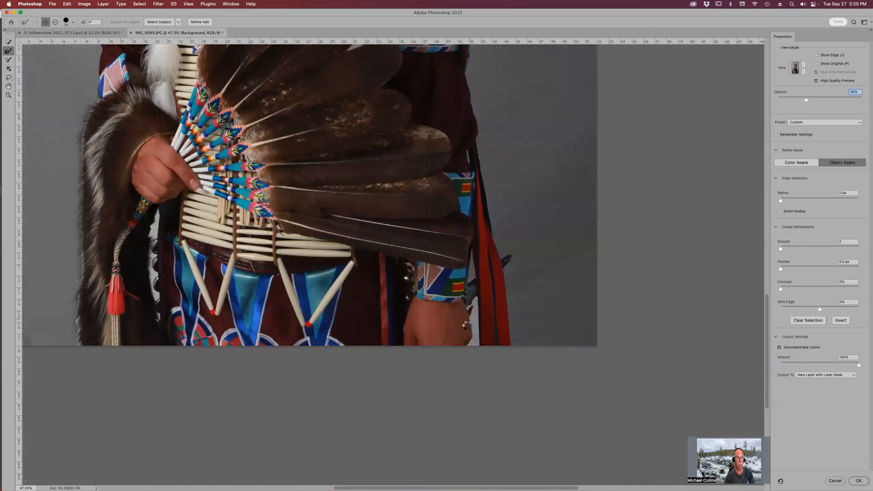
pyautogui.moveTo(475, 298); pyautogui.dragTo(474, 304)
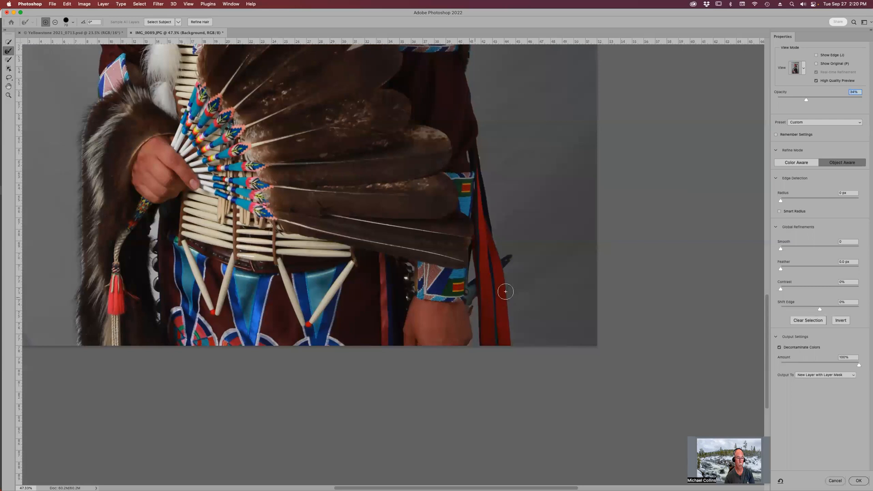
pyautogui.moveTo(508, 273); pyautogui.dragTo(512, 345)
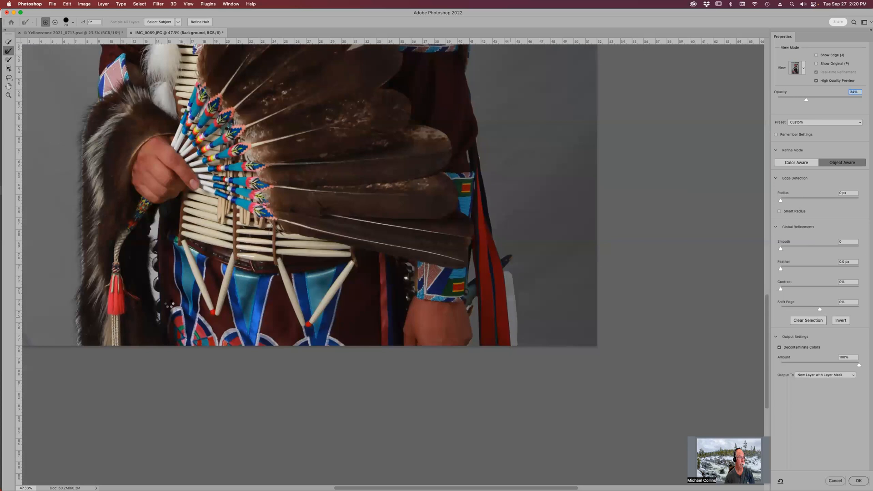
pyautogui.moveTo(75, 303); pyautogui.dragTo(77, 314)
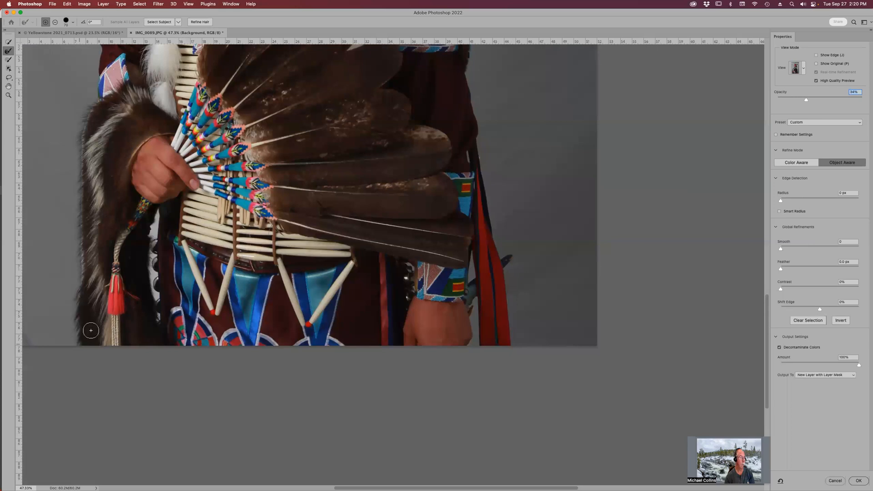
# Look up the Mac's installed memory and memory slot usage in the system information, and close it again.
pyautogui.moveTo(136, 255)
pyautogui.mouseDown()
pyautogui.moveTo(223, 321)
pyautogui.moveTo(340, 315)
pyautogui.moveTo(350, 306)
pyautogui.mouseUp()
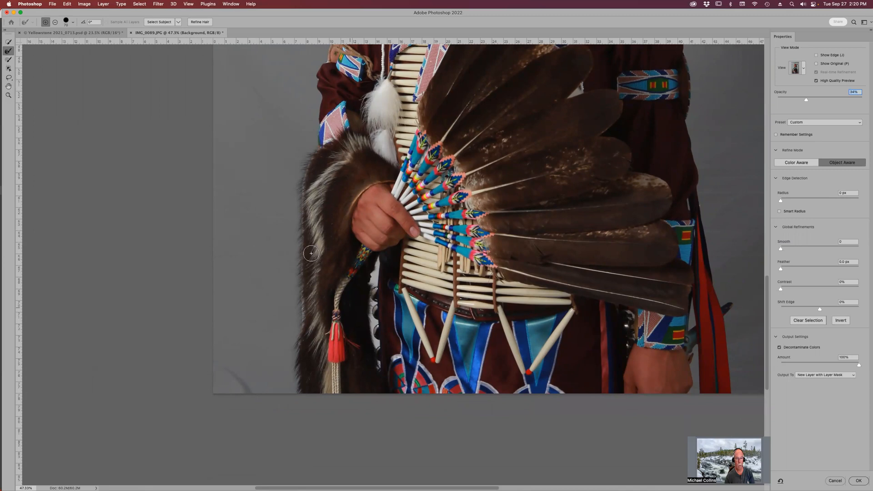
pyautogui.click(10, 4)
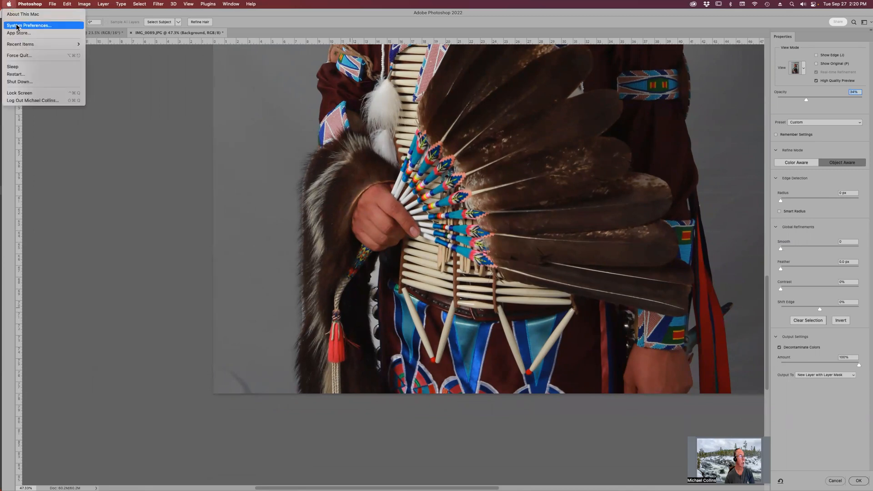
pyautogui.click(18, 14)
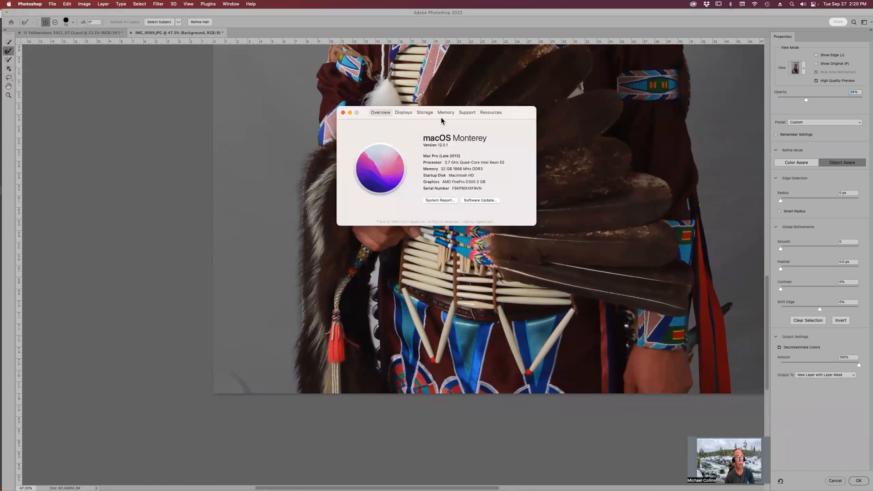
pyautogui.click(443, 112)
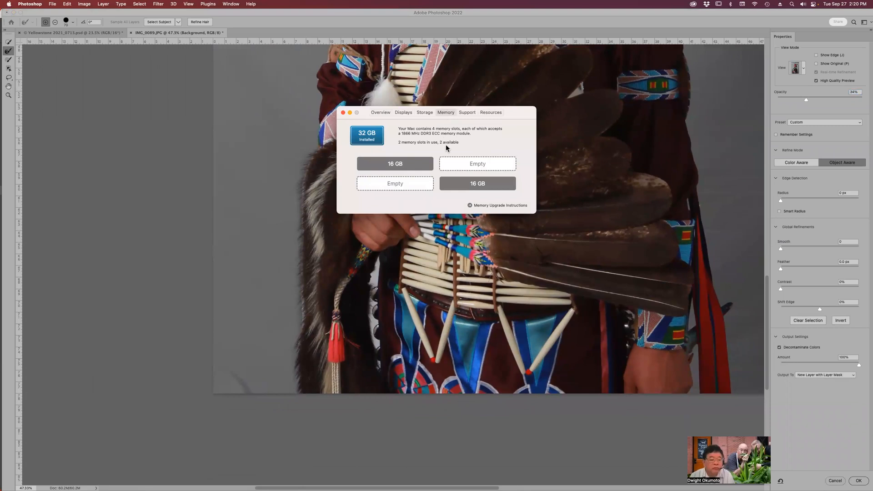
pyautogui.click(342, 113)
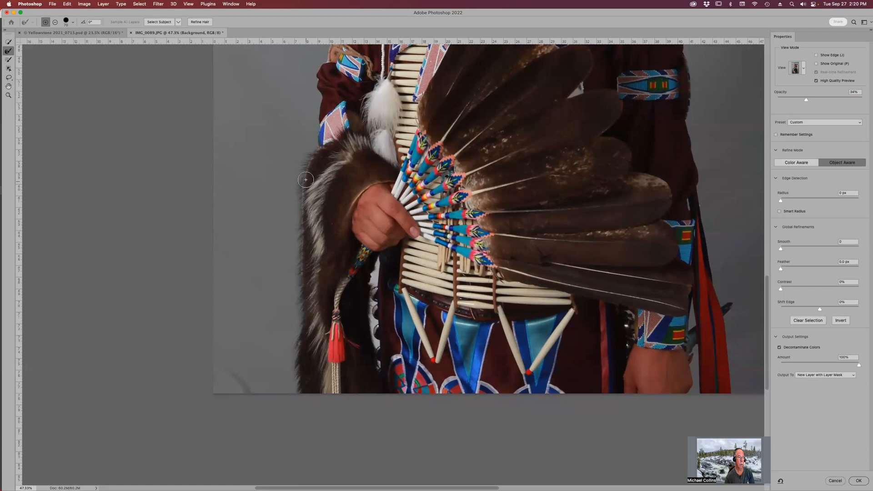
# Refine the selection edges along the outer side of the fur wrap, the front sleeve and the shoulder collar with the Refine Edge Brush.
pyautogui.moveTo(310, 164); pyautogui.dragTo(301, 286)
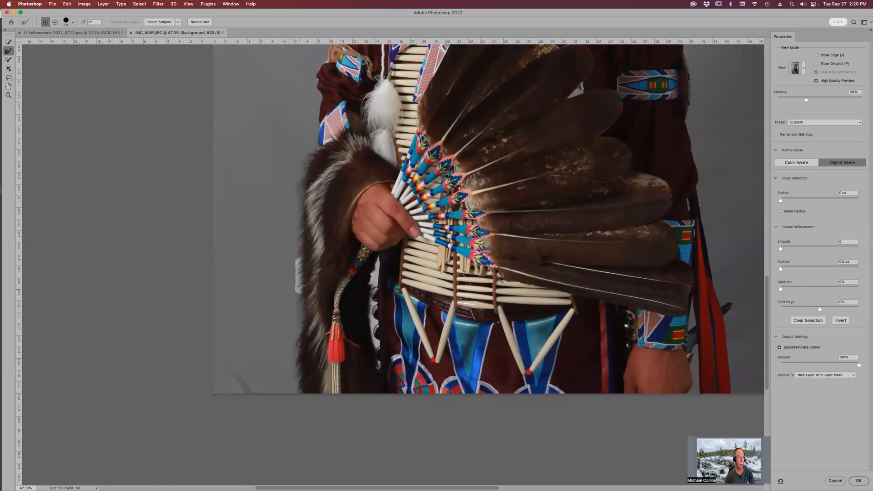
pyautogui.moveTo(318, 151); pyautogui.dragTo(308, 165)
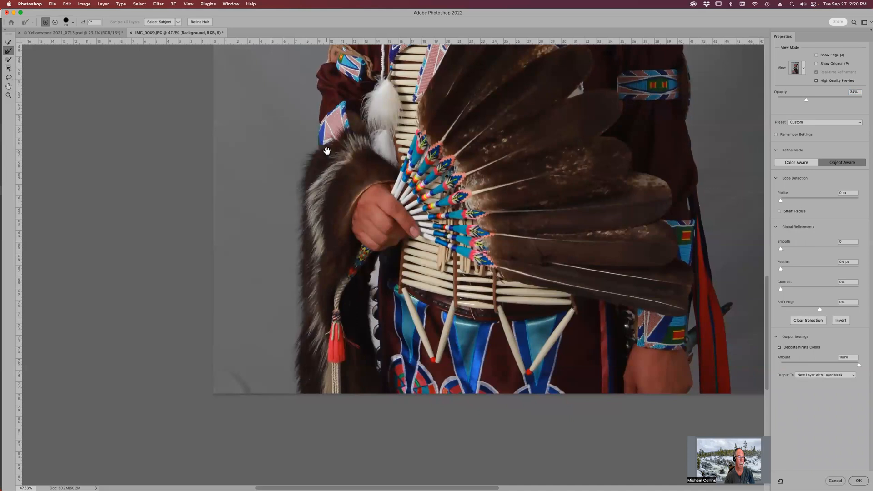
pyautogui.scroll(6, 327, 152)
pyautogui.press('b')
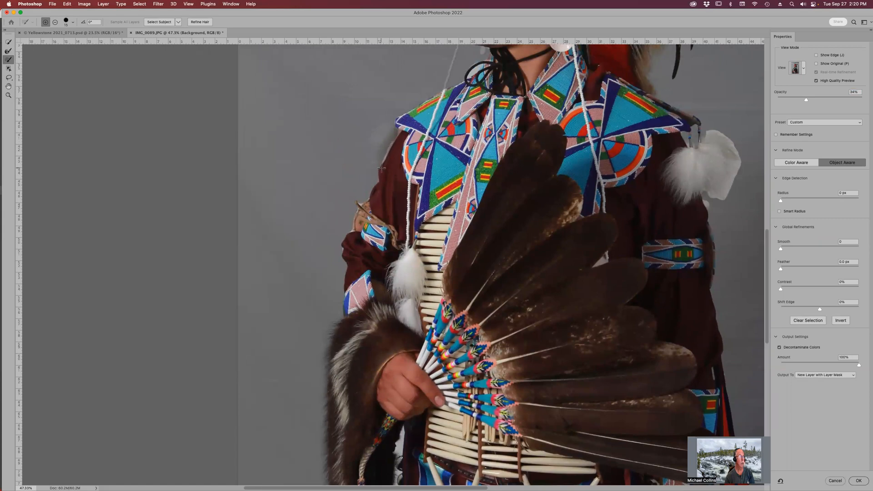
pyautogui.press('super+z')
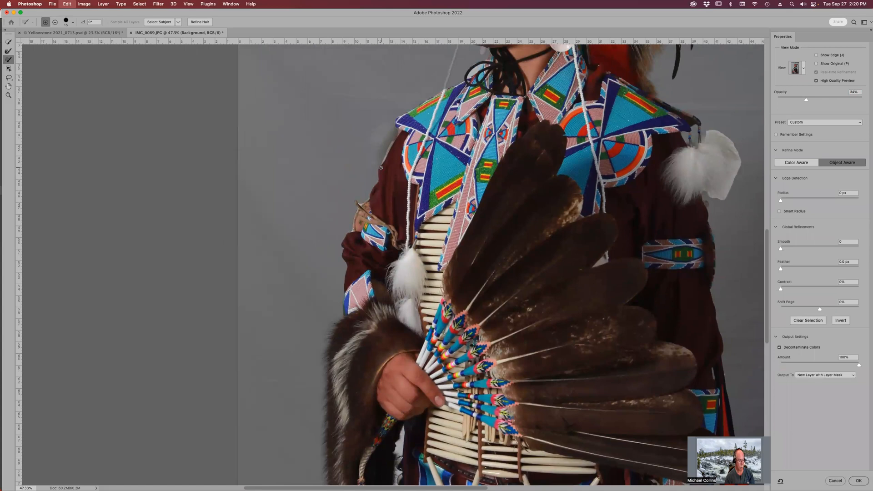
pyautogui.press('r')
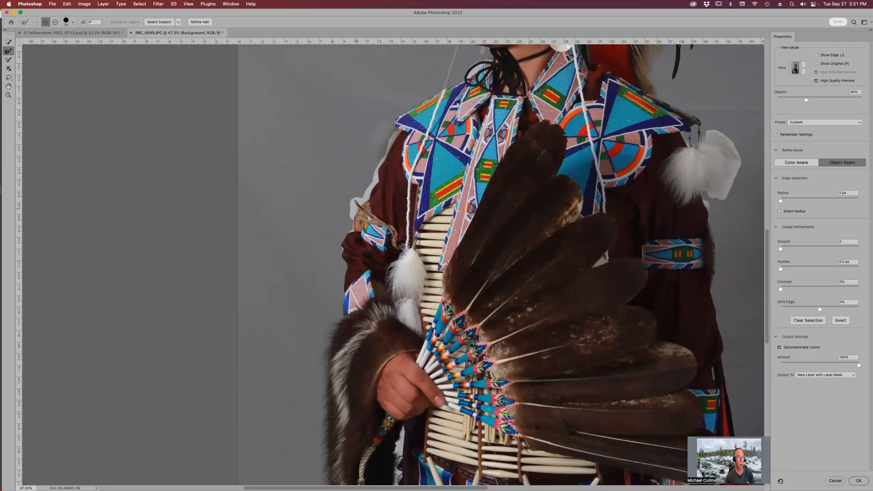
pyautogui.moveTo(350, 230); pyautogui.dragTo(350, 244)
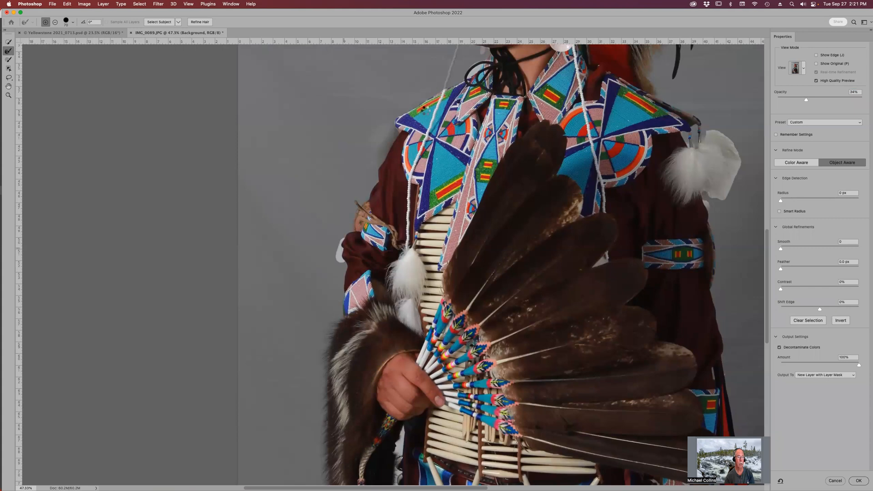
pyautogui.moveTo(435, 92); pyautogui.dragTo(412, 112)
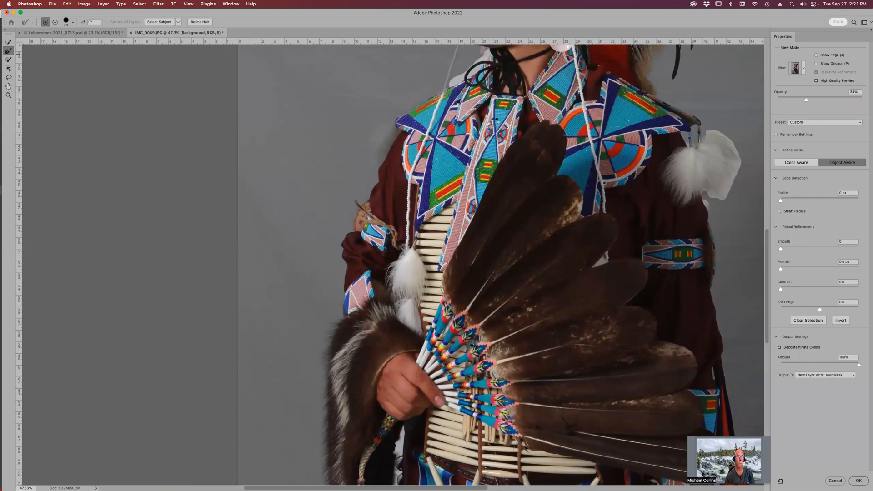
# Refine the edges of the bead strand hanging beside the chin, the area under the jaw, and the forehead rosette.
pyautogui.moveTo(489, 107); pyautogui.dragTo(491, 305)
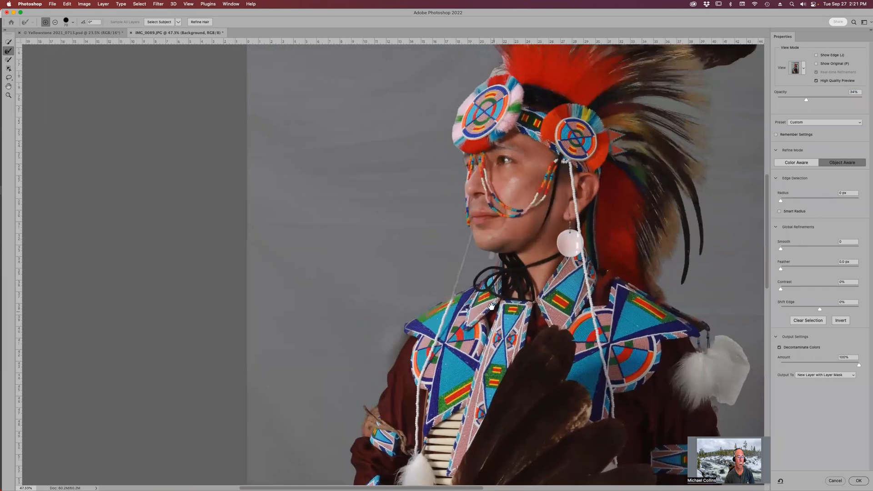
pyautogui.moveTo(467, 229); pyautogui.dragTo(456, 291)
pyautogui.moveTo(487, 240)
pyautogui.mouseDown()
pyautogui.moveTo(474, 223)
pyautogui.moveTo(471, 239)
pyautogui.moveTo(488, 255)
pyautogui.mouseUp()
pyautogui.moveTo(497, 63)
pyautogui.mouseDown()
pyautogui.moveTo(454, 128)
pyautogui.moveTo(450, 150)
pyautogui.moveTo(464, 155)
pyautogui.mouseUp()
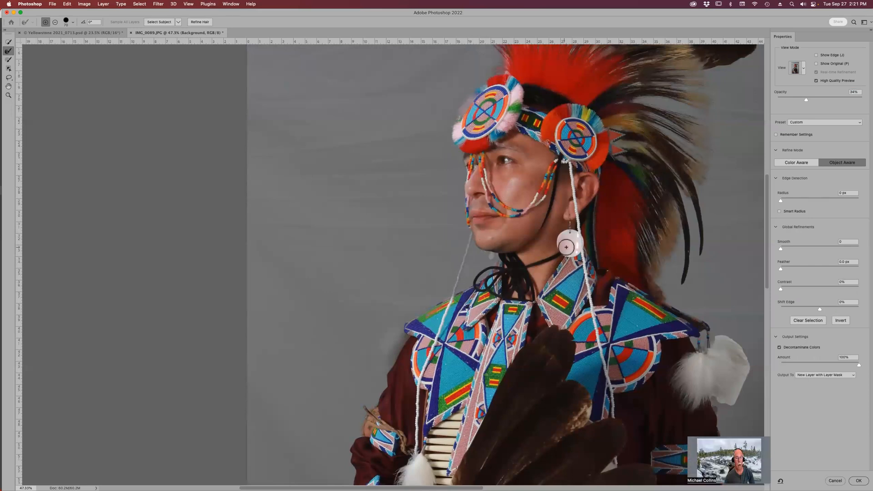
# Paint the white bead strand back into the selection from the chin down to the collar with a small brush in connected segments.
pyautogui.press('z')
pyautogui.moveTo(426, 216); pyautogui.dragTo(498, 311)
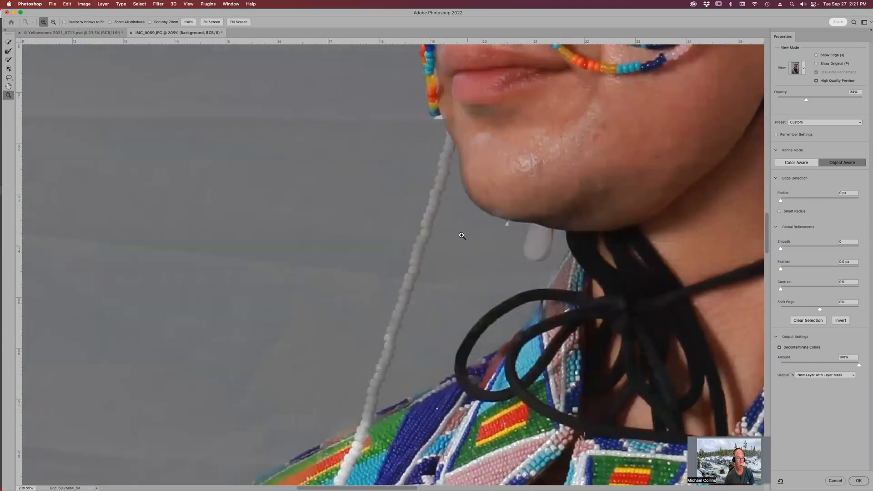
pyautogui.press('b')
pyautogui.press('[')
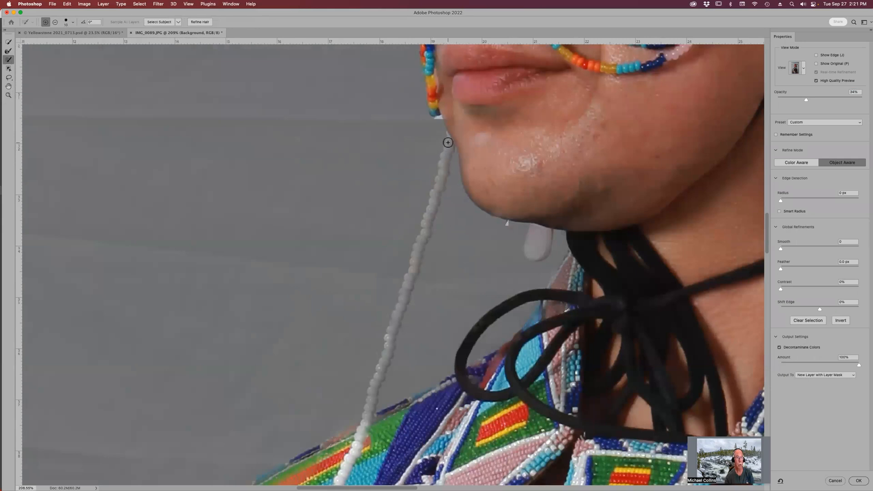
pyautogui.click(450, 139)
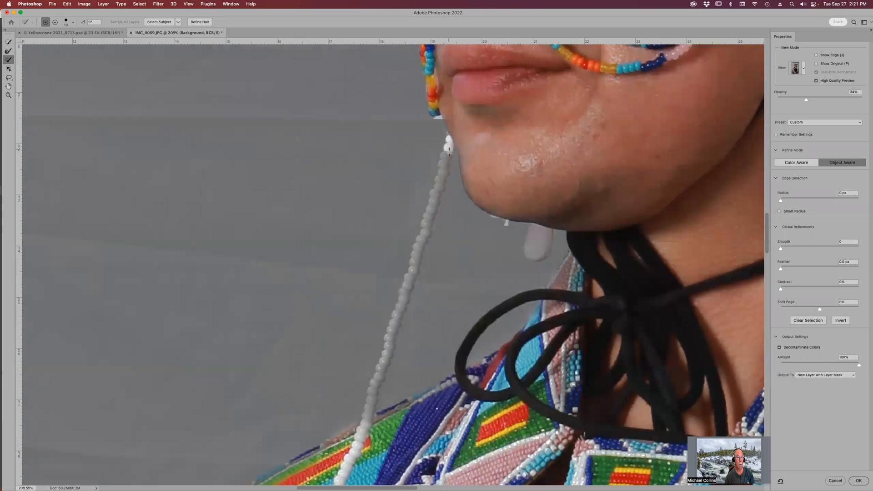
pyautogui.moveTo(444, 156); pyautogui.dragTo(441, 174)
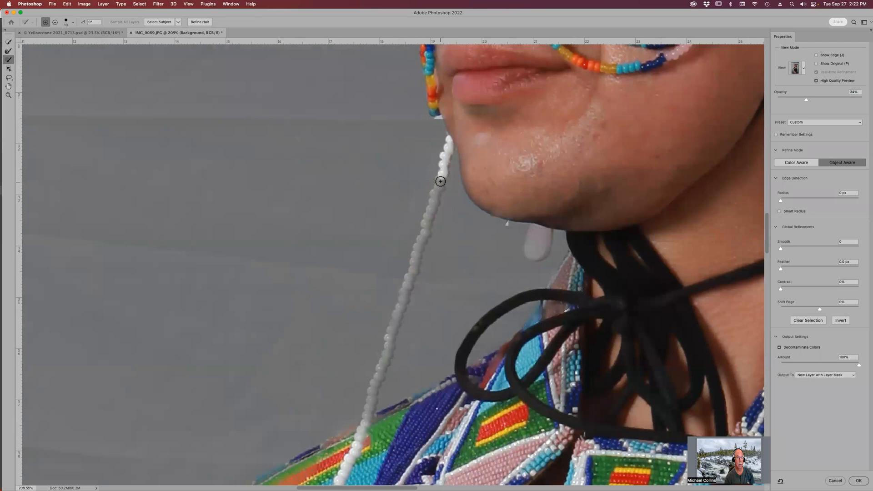
pyautogui.keyDown('shift'); pyautogui.click(426, 227); pyautogui.keyUp('shift')
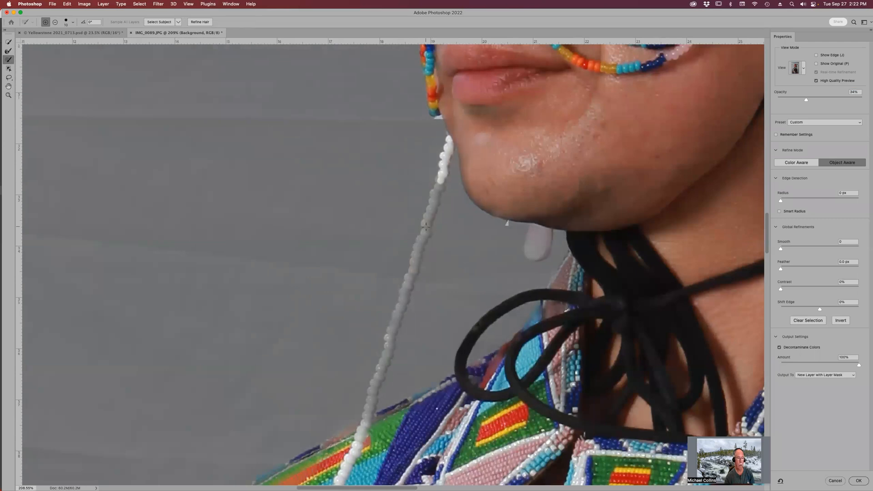
pyautogui.keyDown('shift'); pyautogui.click(411, 268); pyautogui.keyUp('shift')
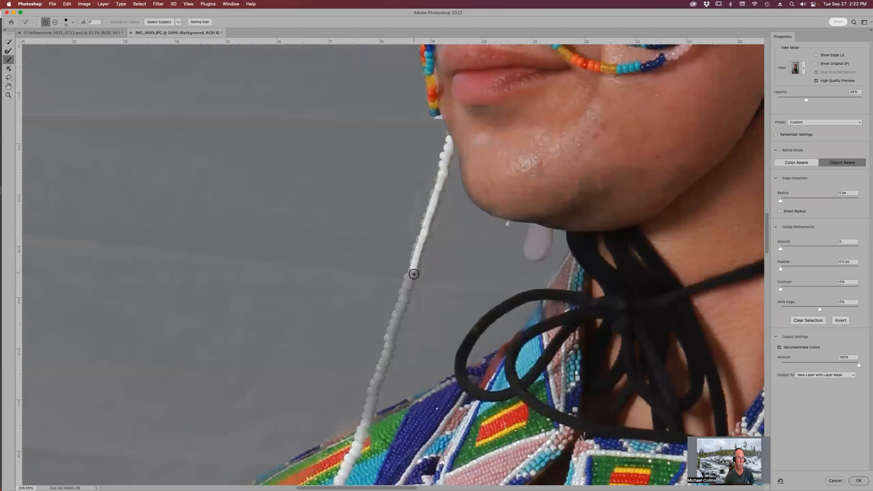
pyautogui.keyDown('shift'); pyautogui.click(399, 311); pyautogui.keyUp('shift')
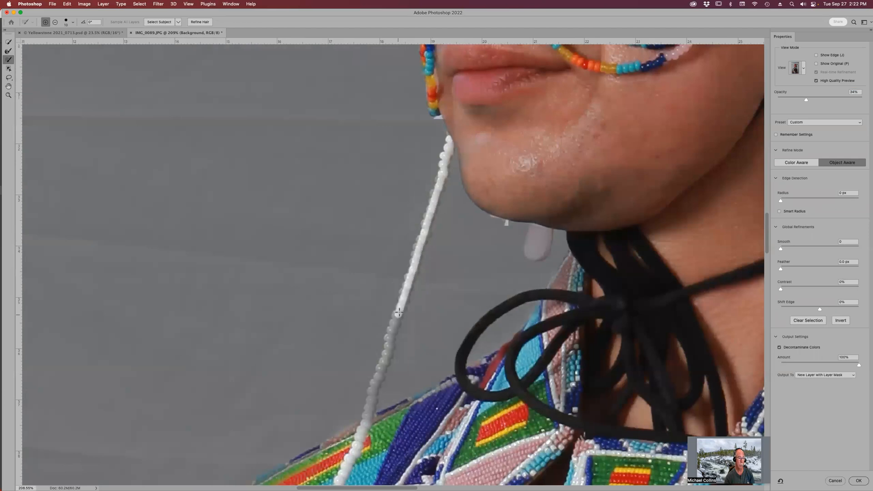
pyautogui.keyDown('shift'); pyautogui.click(387, 349); pyautogui.keyUp('shift')
pyautogui.keyDown('shift'); pyautogui.click(375, 383); pyautogui.keyUp('shift')
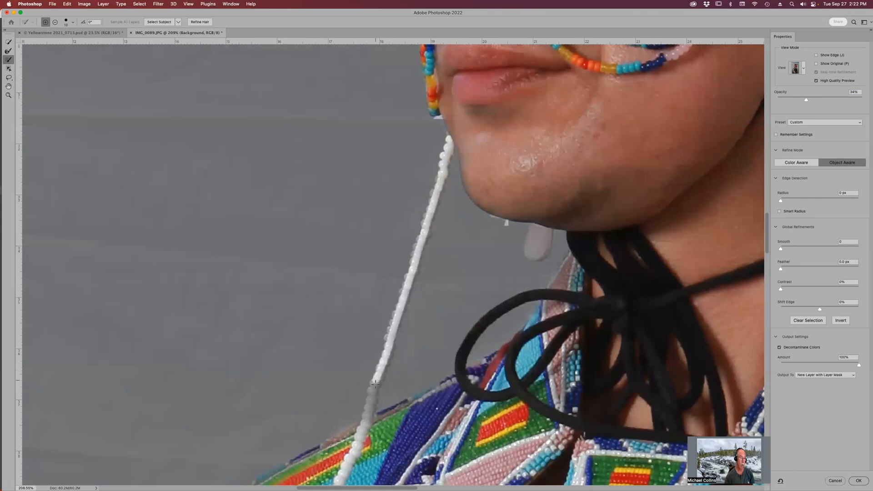
pyautogui.keyDown('shift'); pyautogui.click(368, 415); pyautogui.keyUp('shift')
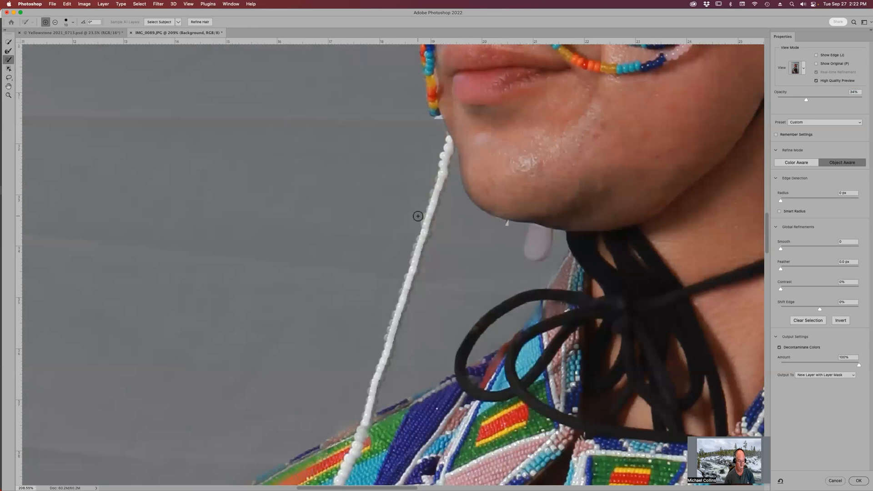
# Try to refine the edge of the repainted bead strand below the chin with a smaller Refine Edge Brush.
pyautogui.press('r')
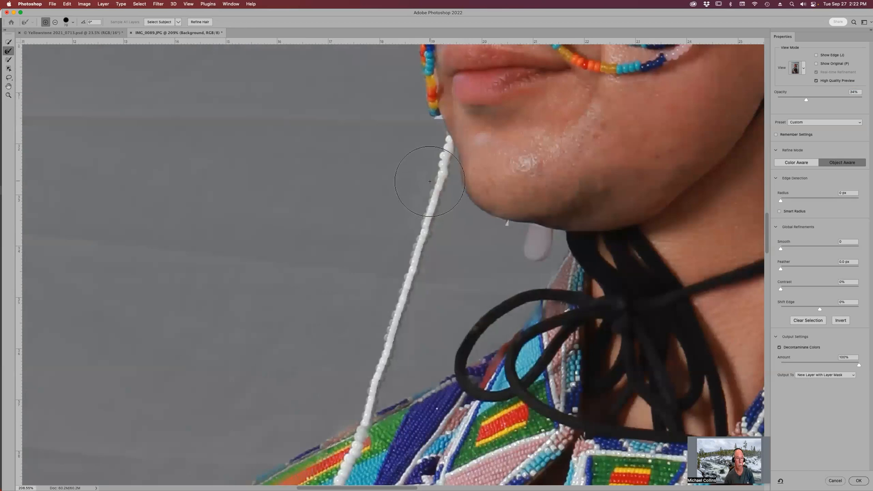
pyautogui.press('[')
pyautogui.press('[')
pyautogui.press('[')
pyautogui.press('[')
pyautogui.moveTo(440, 170); pyautogui.dragTo(428, 234)
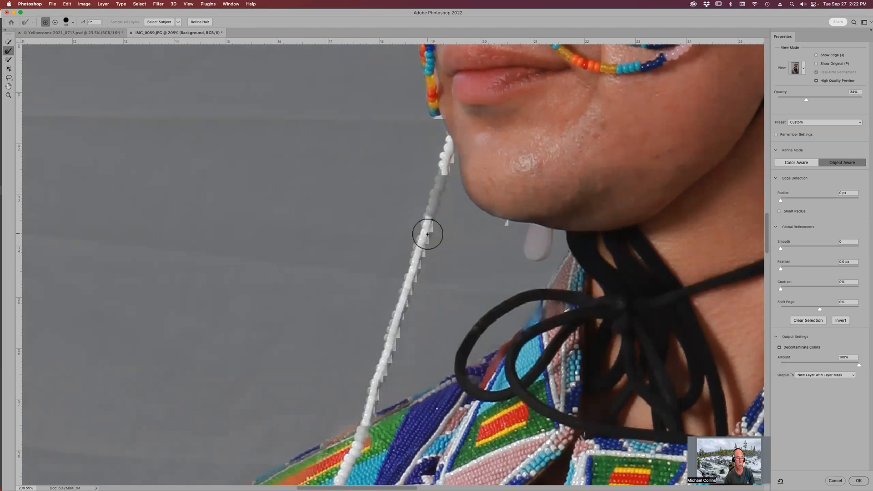
pyautogui.press('super+z')
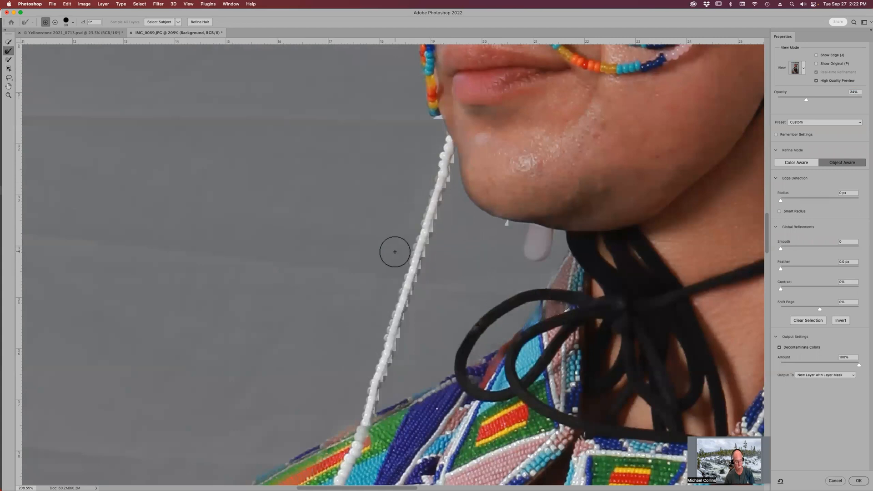
# Output the refined selection to a new layer with a layer mask, with colors decontaminated at 100%.
pyautogui.press('super+0')
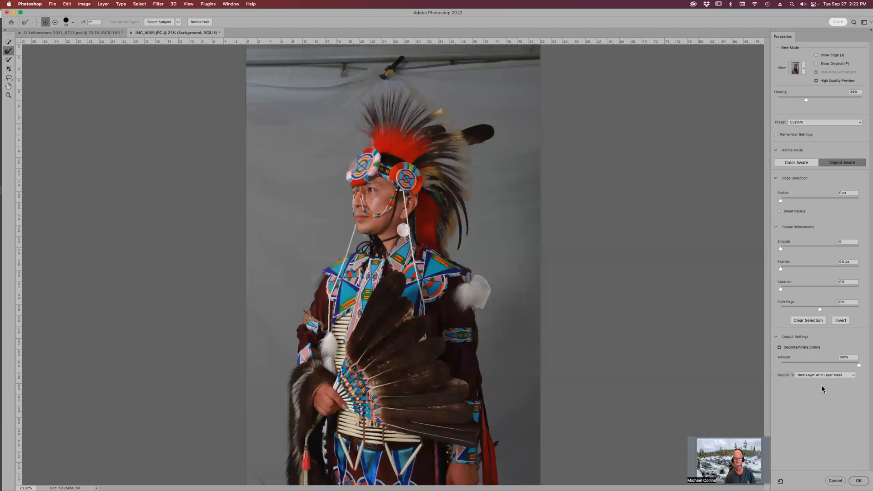
pyautogui.click(858, 480)
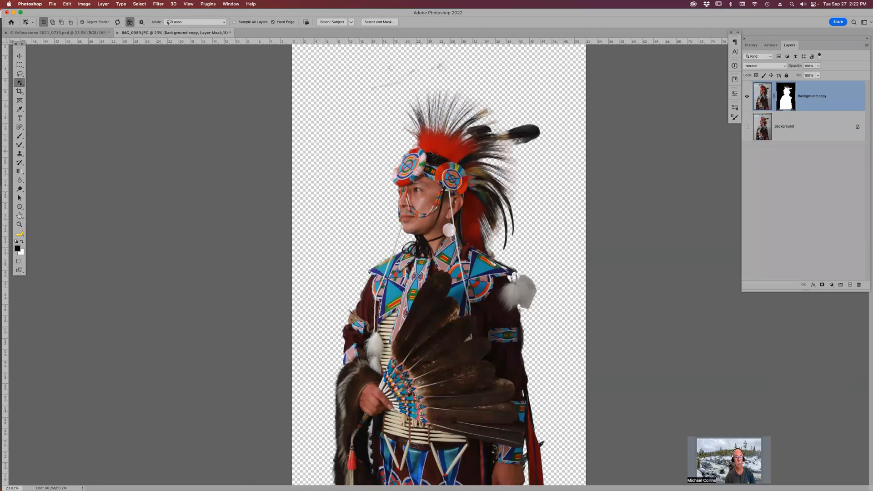
# Paint black on the layer mask with an enlarged brush to hide the leftover backdrop streaks above the headdress.
pyautogui.press('z')
pyautogui.click(407, 76)
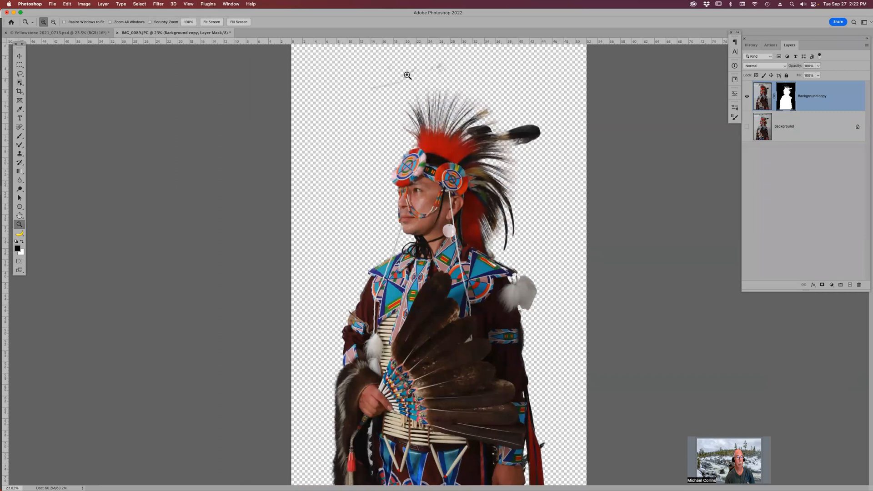
pyautogui.click(407, 75)
pyautogui.click(433, 111)
pyautogui.click(471, 247)
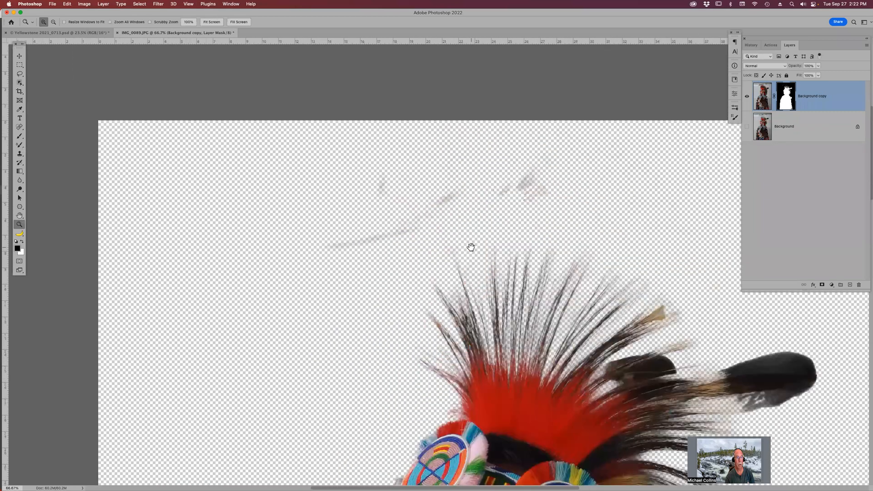
pyautogui.press('b')
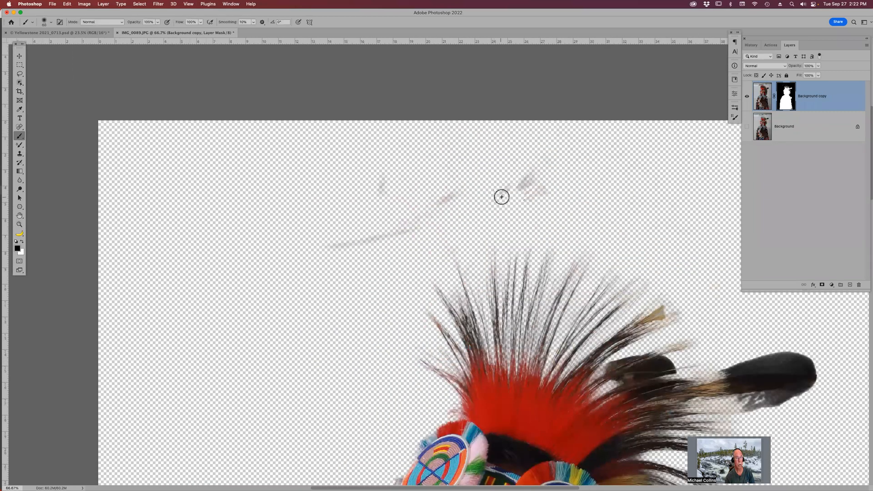
pyautogui.press(']')
pyautogui.press(']')
pyautogui.press(']')
pyautogui.press(']')
pyautogui.press(']')
pyautogui.press(']')
pyautogui.press(']')
pyautogui.press(']')
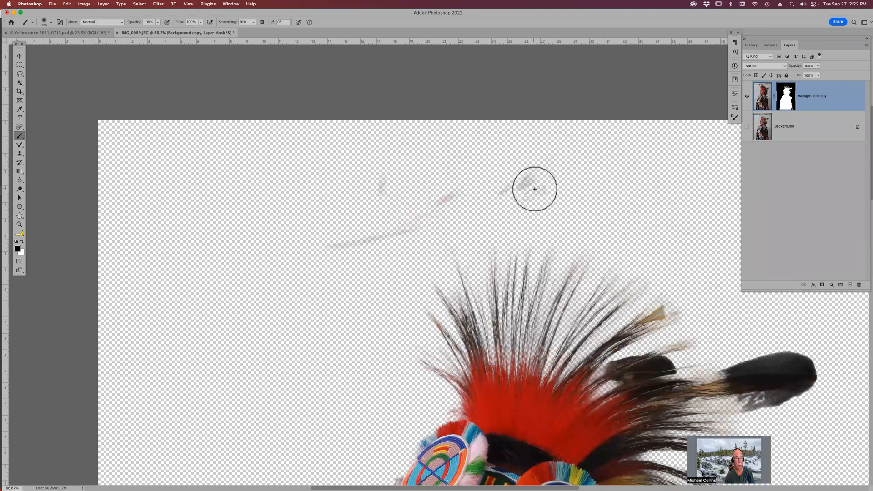
pyautogui.moveTo(540, 184)
pyautogui.mouseDown()
pyautogui.moveTo(478, 189)
pyautogui.moveTo(428, 207)
pyautogui.moveTo(417, 233)
pyautogui.moveTo(329, 245)
pyautogui.mouseUp()
pyautogui.moveTo(373, 205)
pyautogui.mouseDown()
pyautogui.moveTo(371, 186)
pyautogui.moveTo(390, 191)
pyautogui.moveTo(291, 152)
pyautogui.mouseUp()
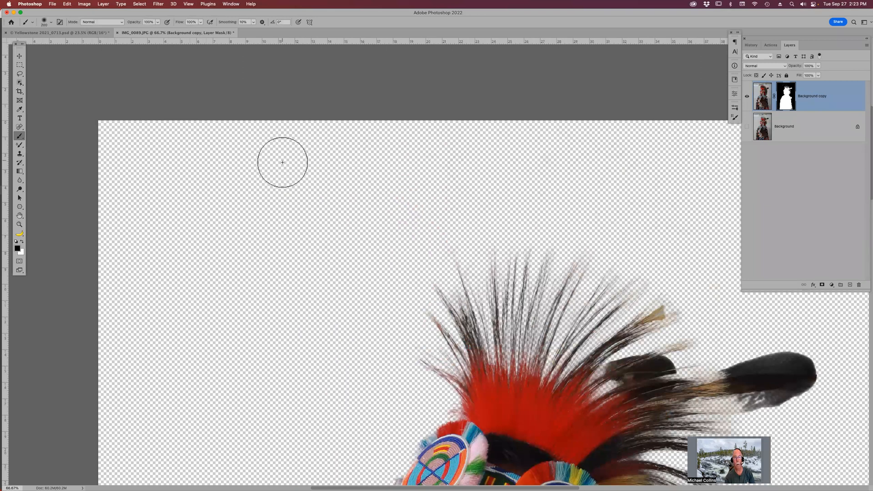
pyautogui.press('super+0')
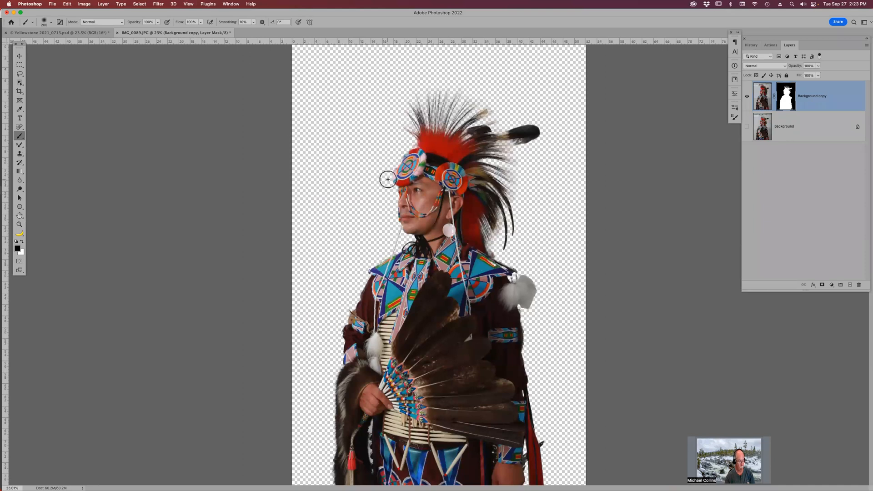
pyautogui.press('v')
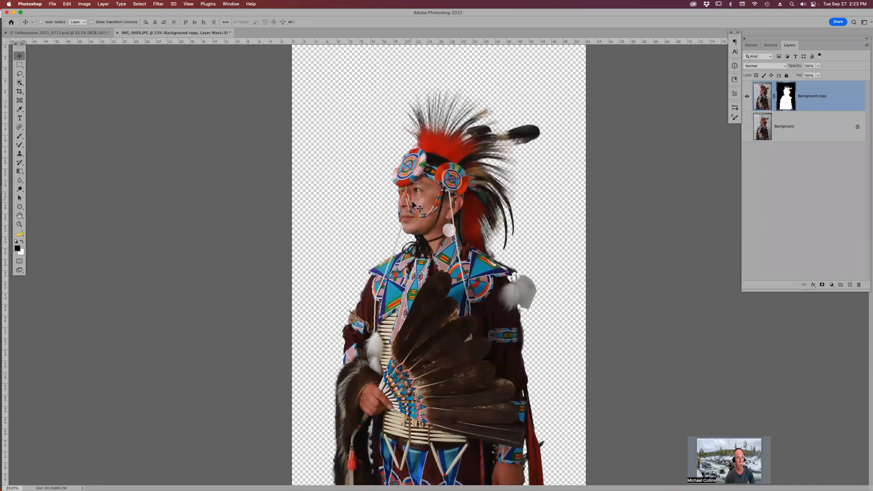
# Bring the masked man into the Yellowstone document, accepting the depth and profile conversions, and place him at the landscape's right side, head against the sky.
pyautogui.moveTo(441, 221); pyautogui.dragTo(435, 191)
pyautogui.moveTo(463, 408); pyautogui.dragTo(463, 409)
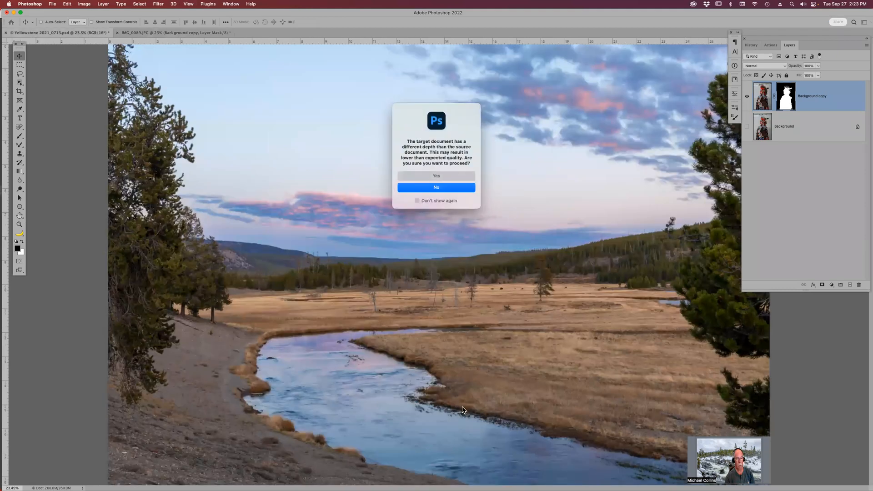
pyautogui.click(449, 178)
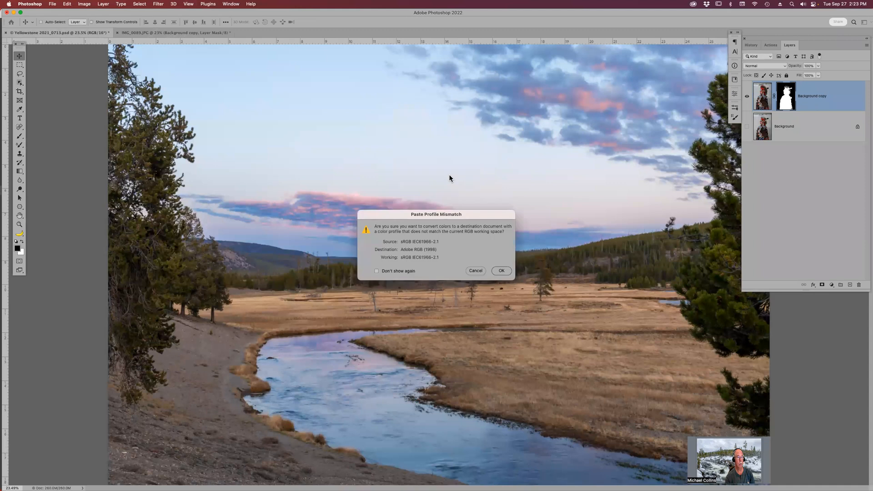
pyautogui.click(501, 271)
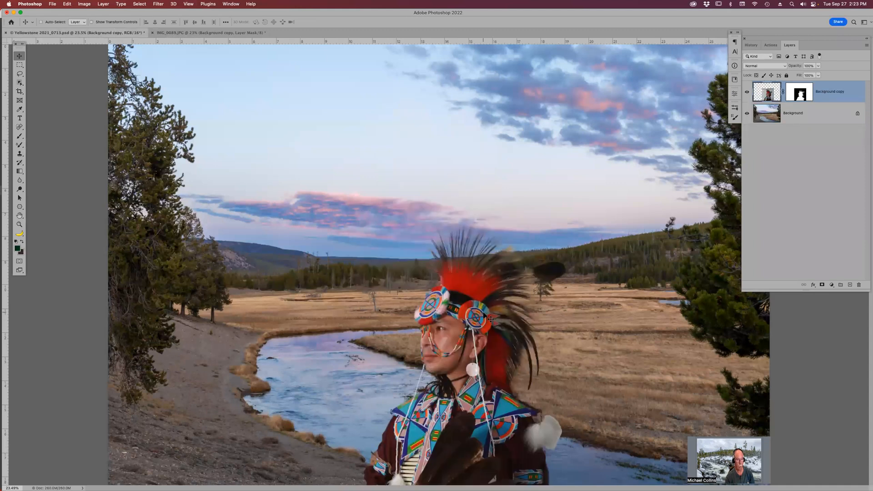
pyautogui.moveTo(486, 308); pyautogui.dragTo(558, 210)
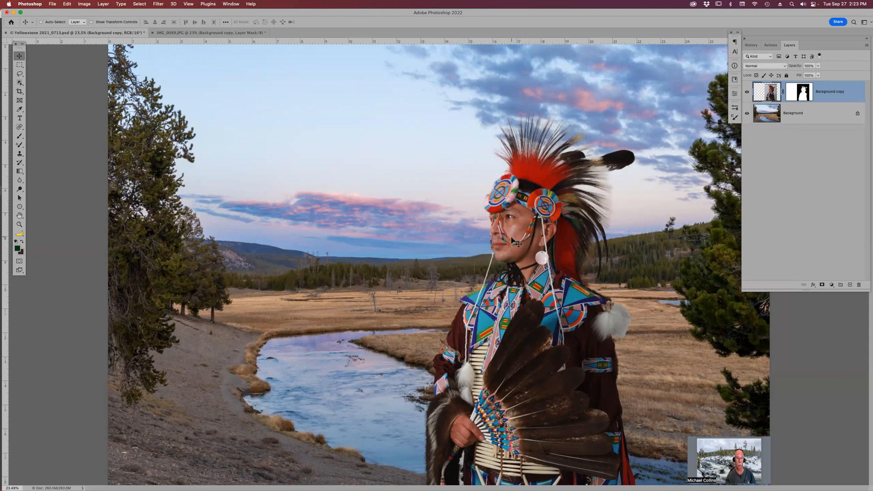
# Add a Color Lookup adjustment layer with the LateSunset.3DL look above the cutout and set its opacity to 20%.
pyautogui.click(831, 286)
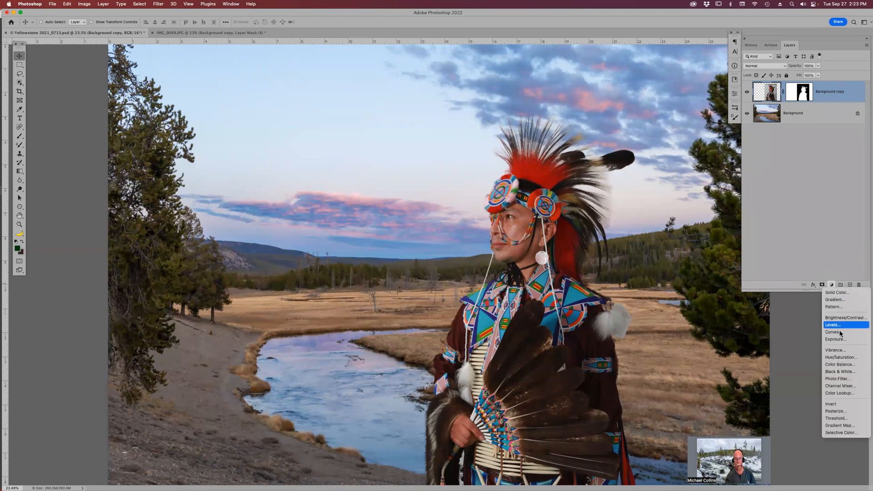
pyautogui.click(844, 394)
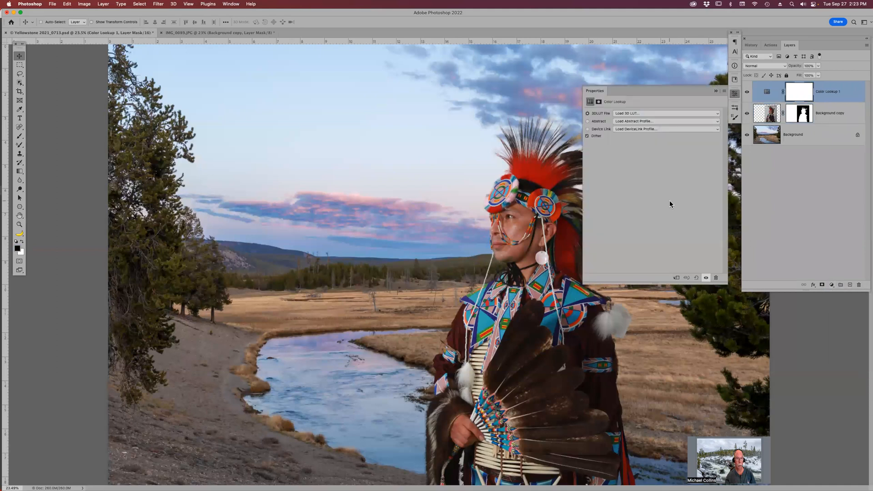
pyautogui.click(661, 114)
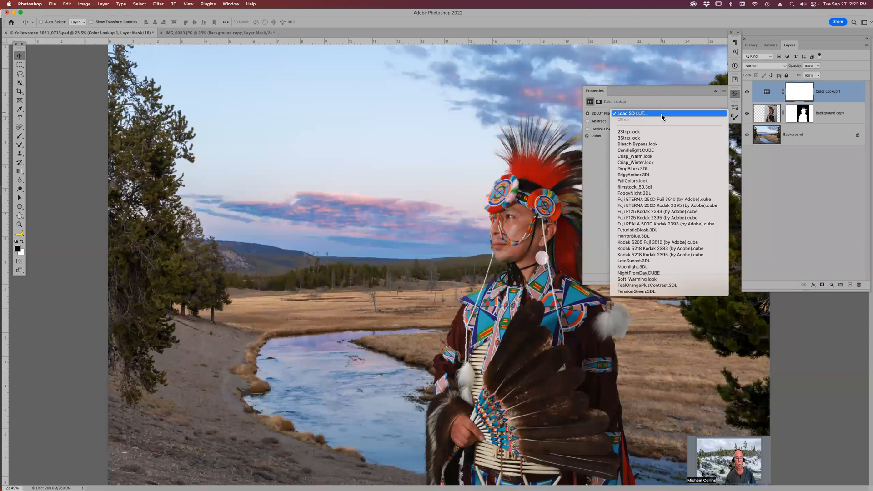
pyautogui.click(650, 263)
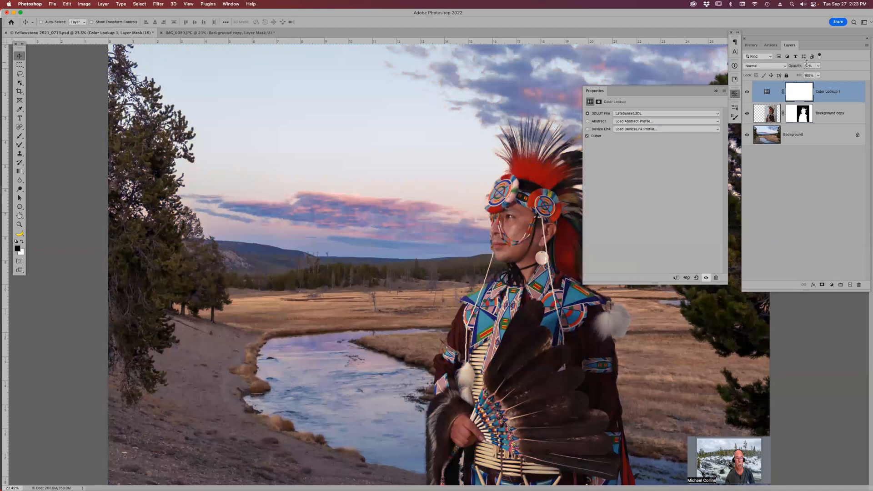
pyautogui.press('3')
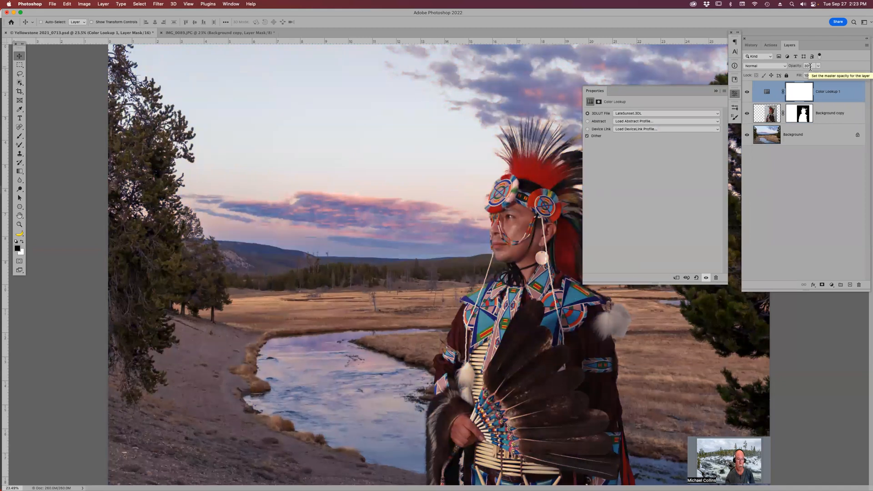
pyautogui.press('2')
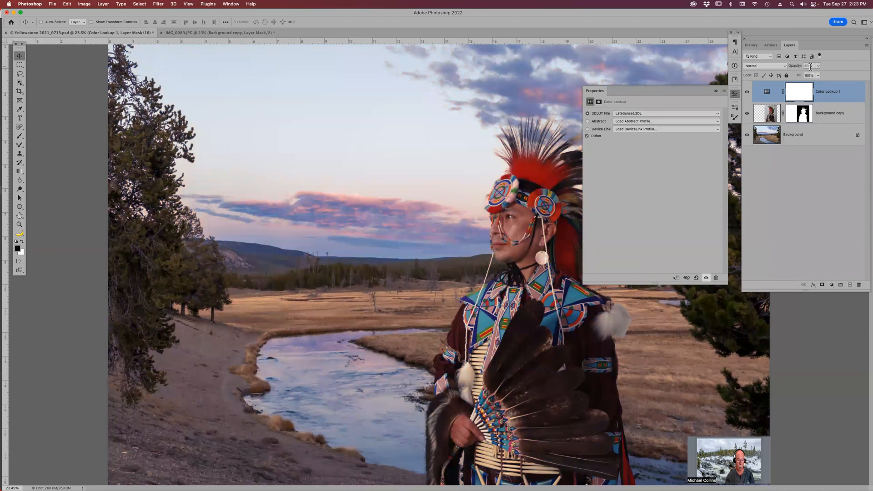
pyautogui.click(715, 92)
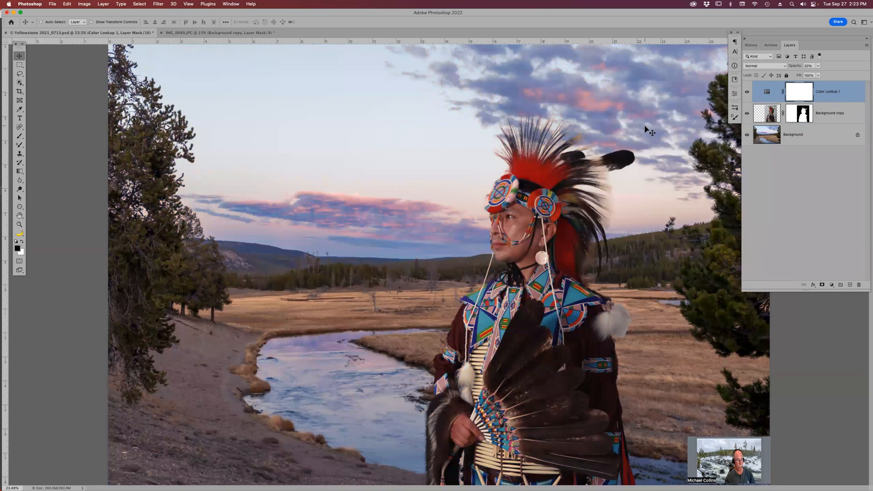
# Stamp all visible layers into a new merged layer and add a Levels adjustment above it that brightens the highlights.
pyautogui.press('super')
pyautogui.press('super+alt+shift+e')
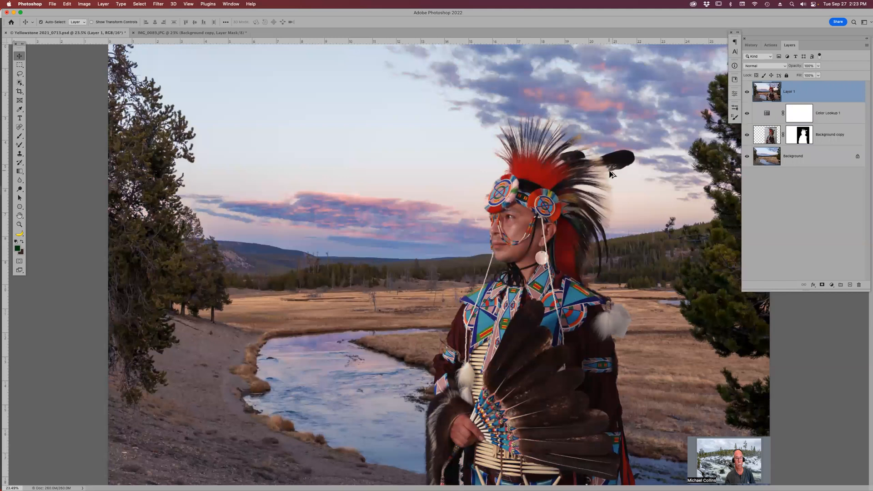
pyautogui.click(831, 285)
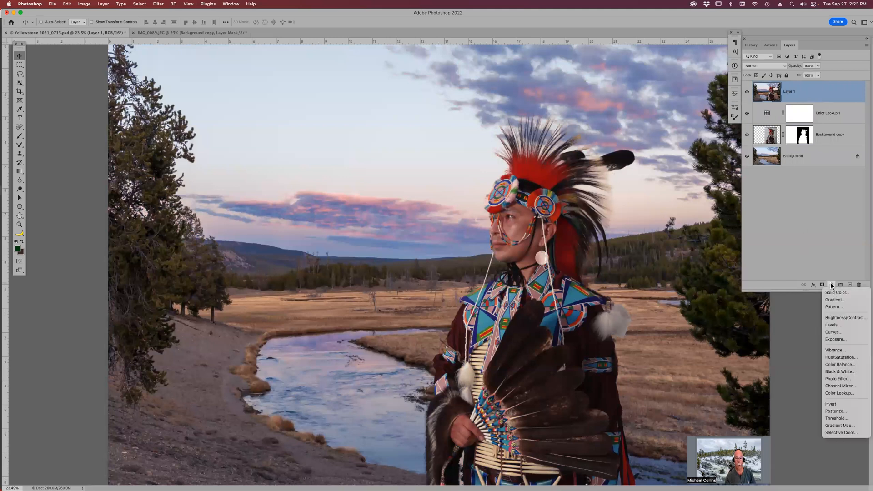
pyautogui.click(839, 325)
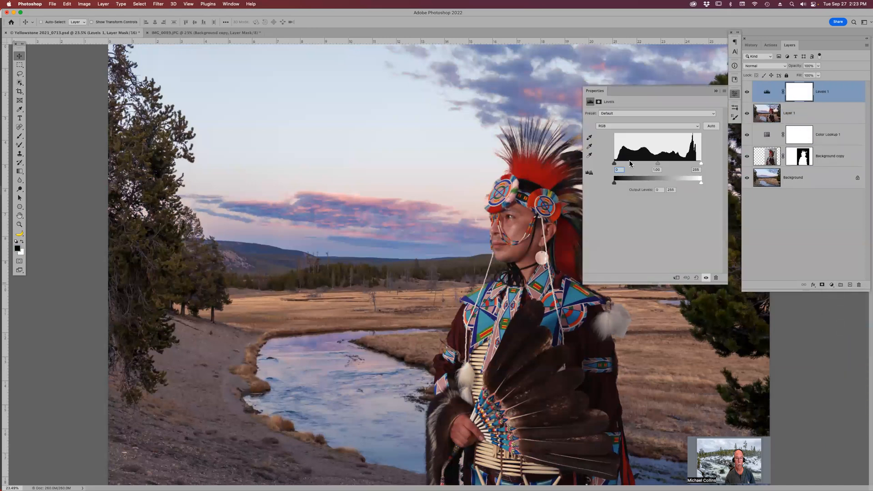
pyautogui.moveTo(617, 166); pyautogui.dragTo(614, 165)
pyautogui.moveTo(702, 166); pyautogui.dragTo(655, 164)
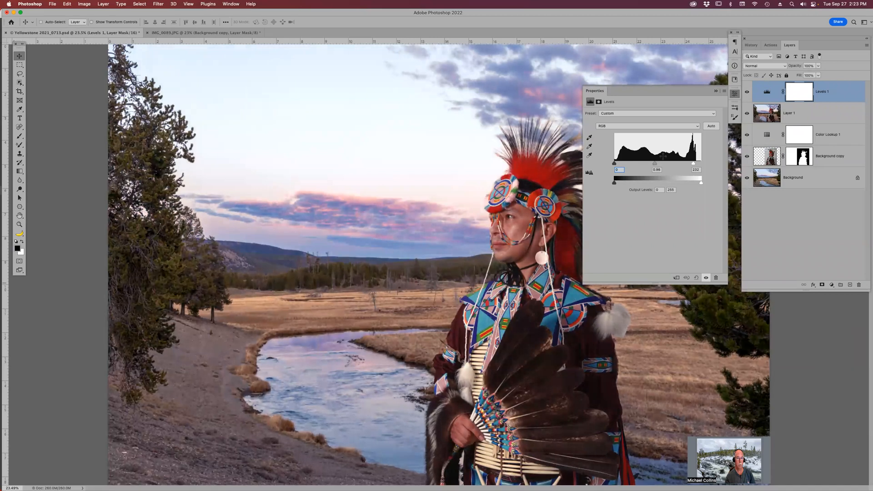
pyautogui.click(716, 91)
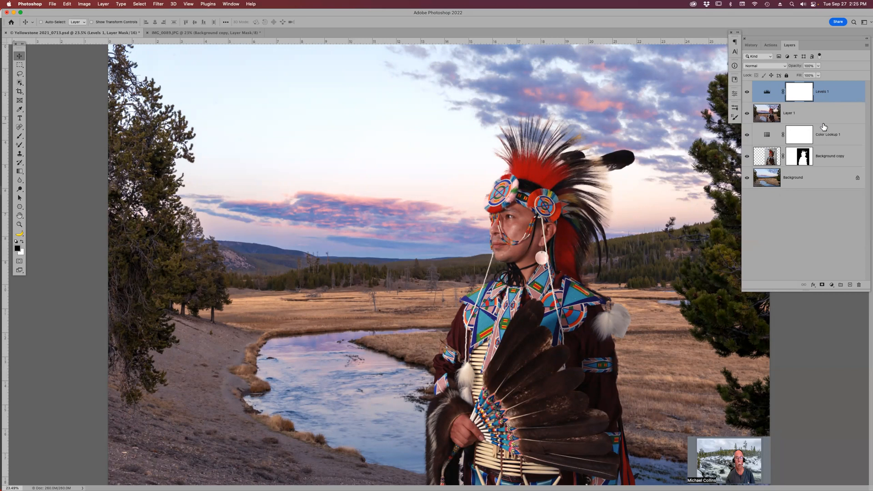
# Hide the Levels and merged layers and clip the Color Lookup adjustment to the man's cutout layer.
pyautogui.click(746, 114)
pyautogui.click(746, 92)
pyautogui.moveTo(827, 133); pyautogui.dragTo(827, 144)
pyautogui.keyDown('alt'); pyautogui.click(826, 144); pyautogui.keyUp('alt')
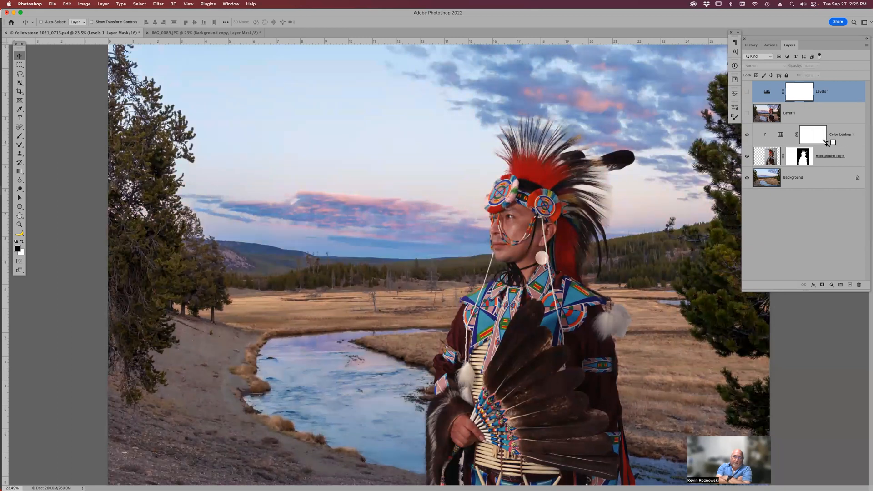
# Compare the image with the Color Lookup and Levels adjustments off and on, and leave both switched on.
pyautogui.click(747, 135)
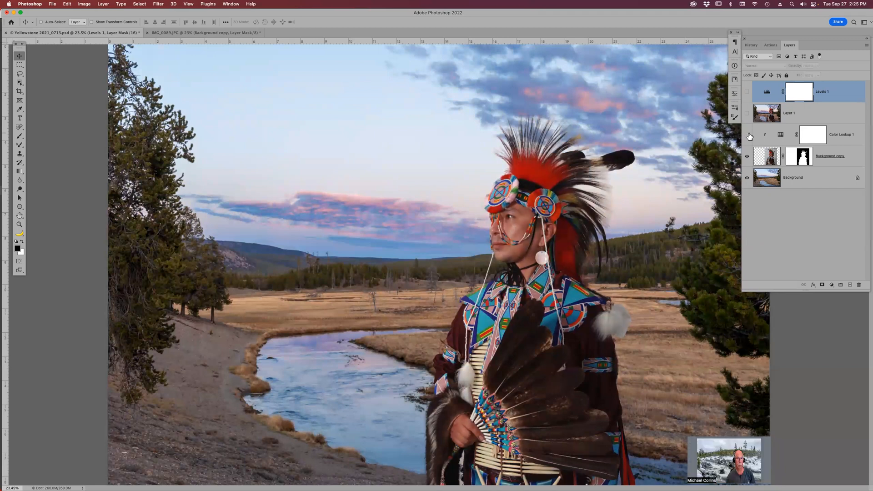
pyautogui.click(747, 92)
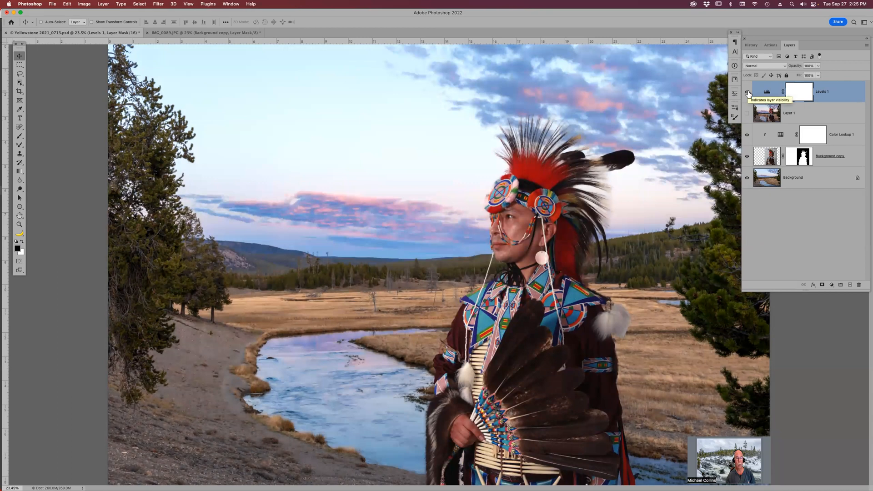
pyautogui.click(747, 92)
pyautogui.click(747, 92)
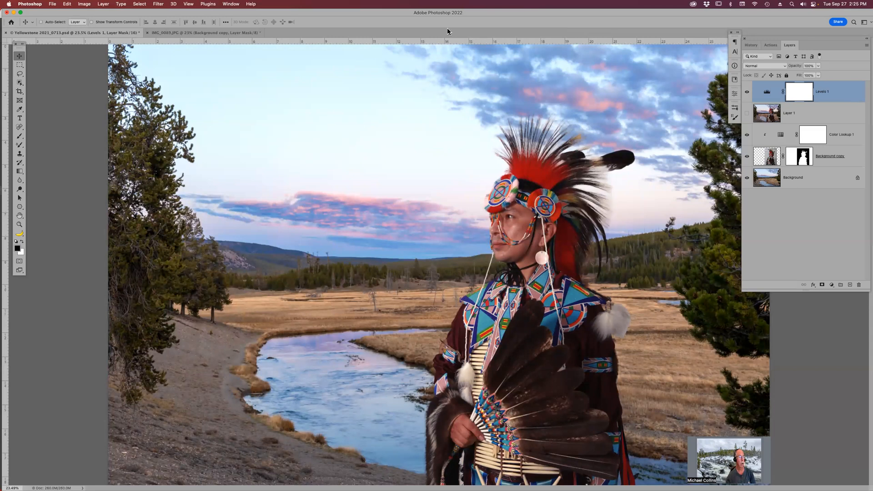
# Duplicate the Yellowstone background layer and convert the copy to a Smart Object.
pyautogui.keyDown('shift'); pyautogui.click(841, 158); pyautogui.keyUp('shift')
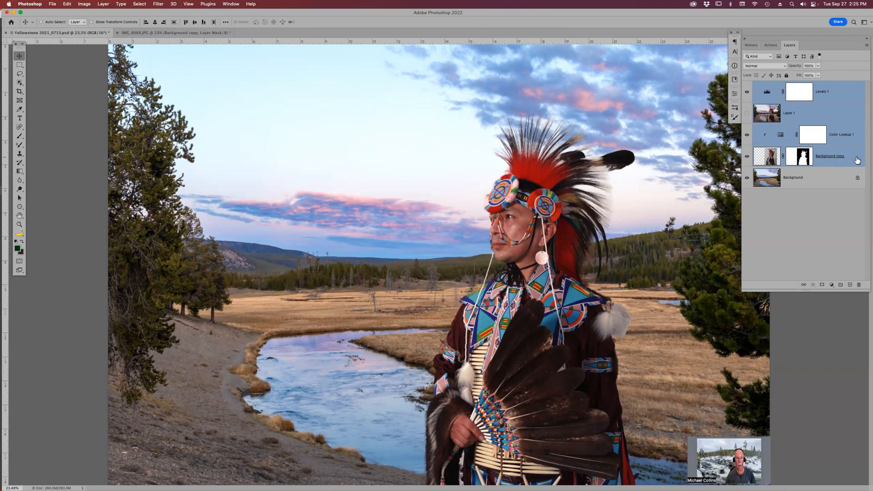
pyautogui.click(857, 160)
pyautogui.click(841, 178)
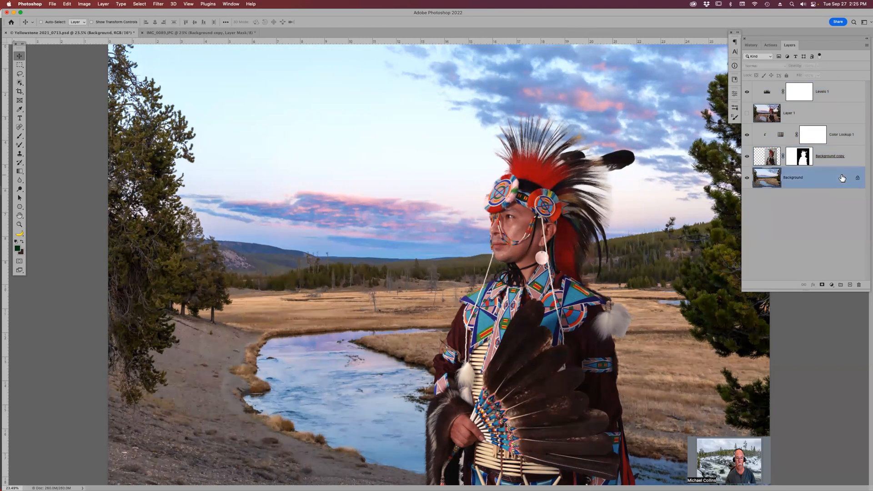
pyautogui.press('super+j')
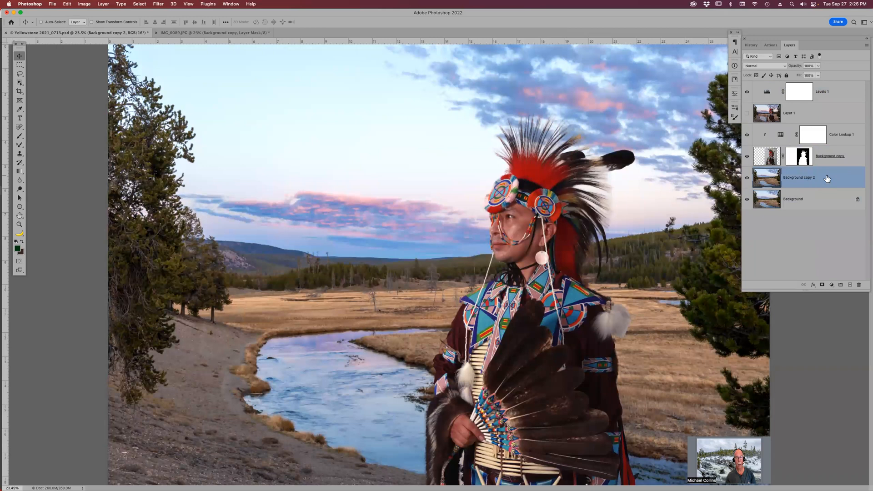
pyautogui.rightClick(826, 178)
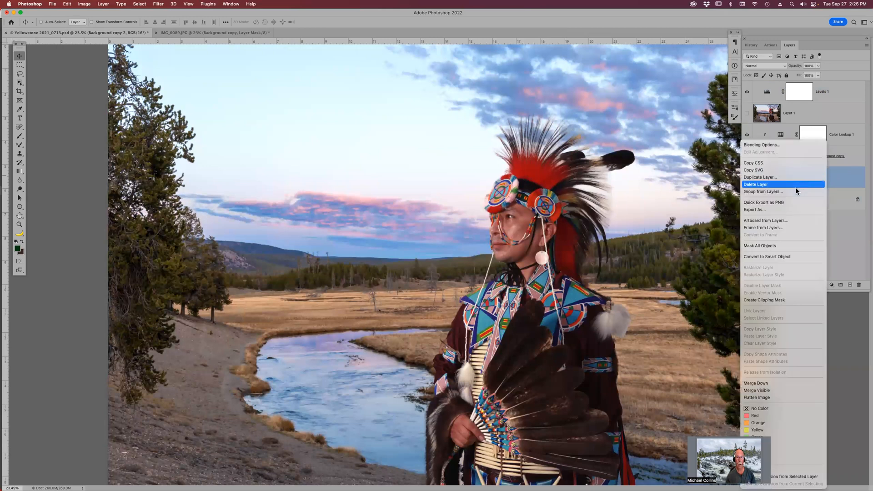
pyautogui.click(775, 257)
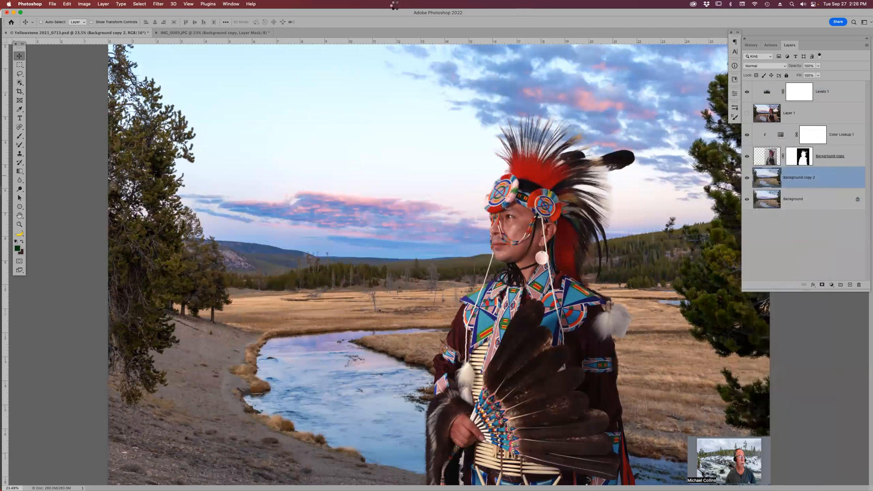
# Apply a Gaussian Blur with a 1.5-pixel radius as a smart filter to the background copy.
pyautogui.click(160, 5)
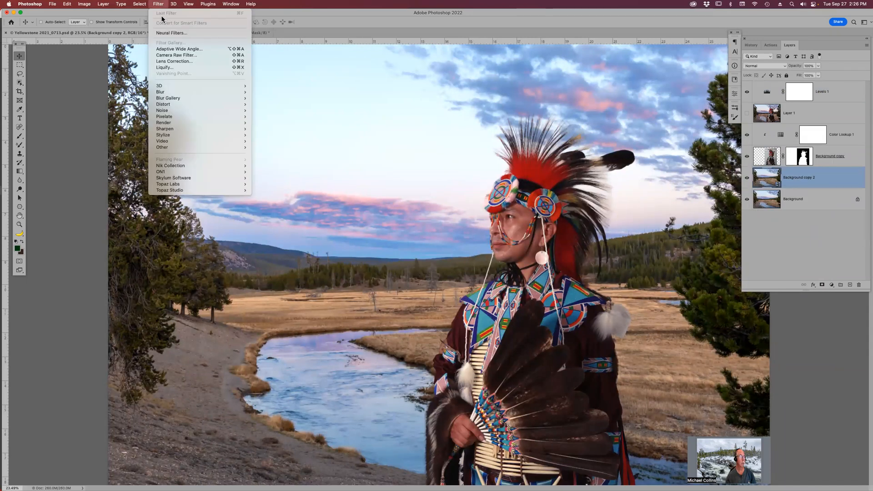
pyautogui.moveTo(180, 93)
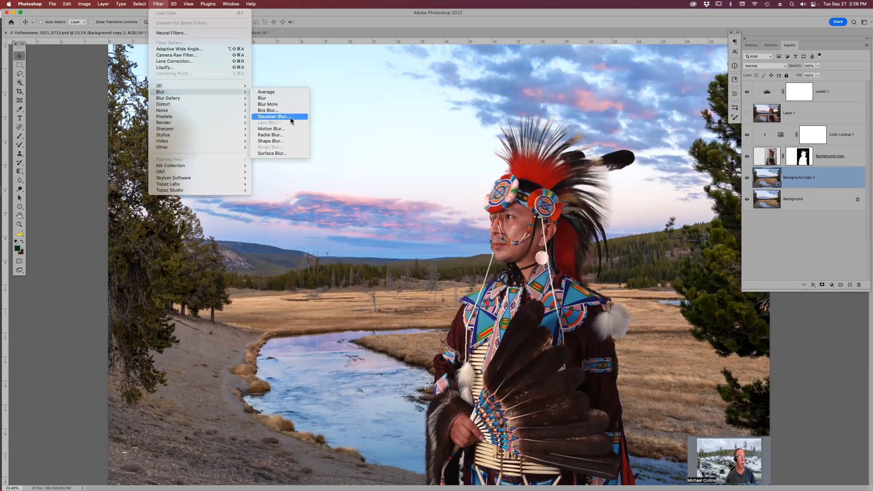
pyautogui.click(287, 116)
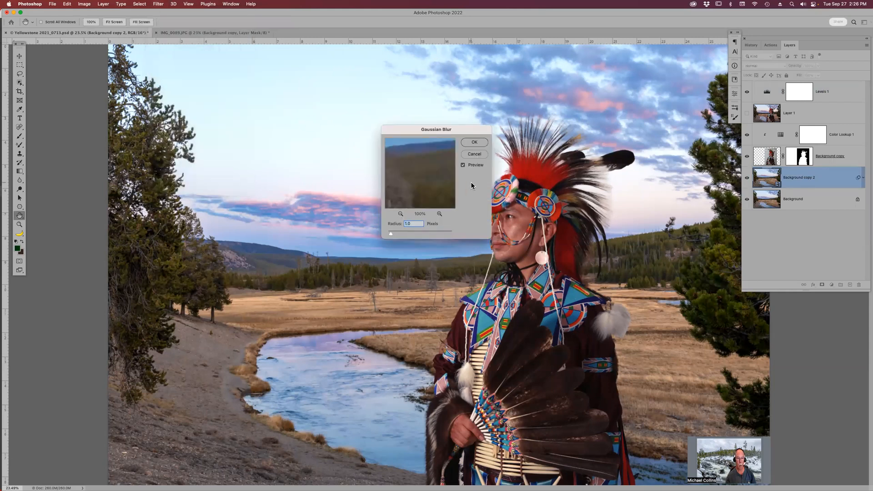
pyautogui.moveTo(471, 132); pyautogui.dragTo(736, 221)
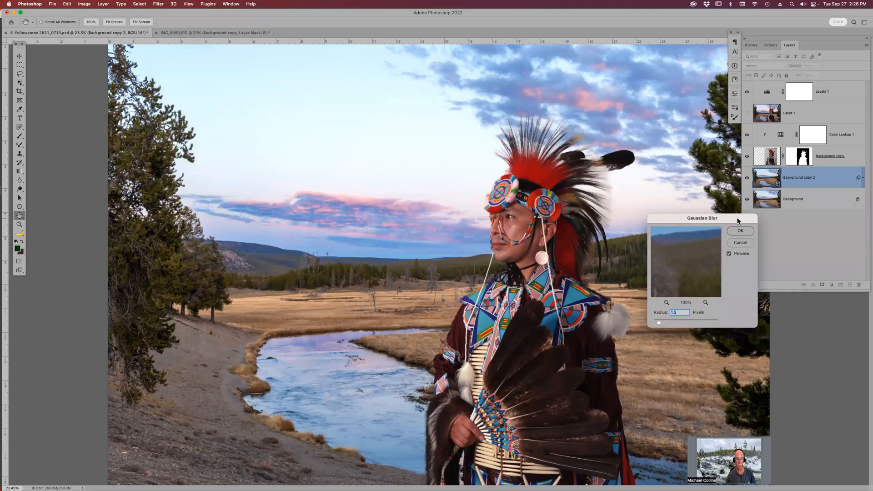
pyautogui.click(740, 231)
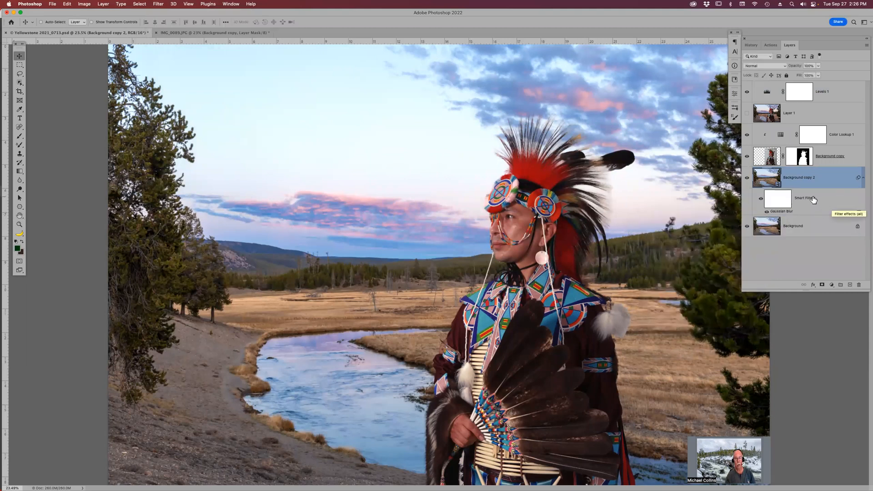
# Change the background copy's Gaussian Blur smart filter to a radius of 9.5 pixels.
pyautogui.doubleClick(785, 212)
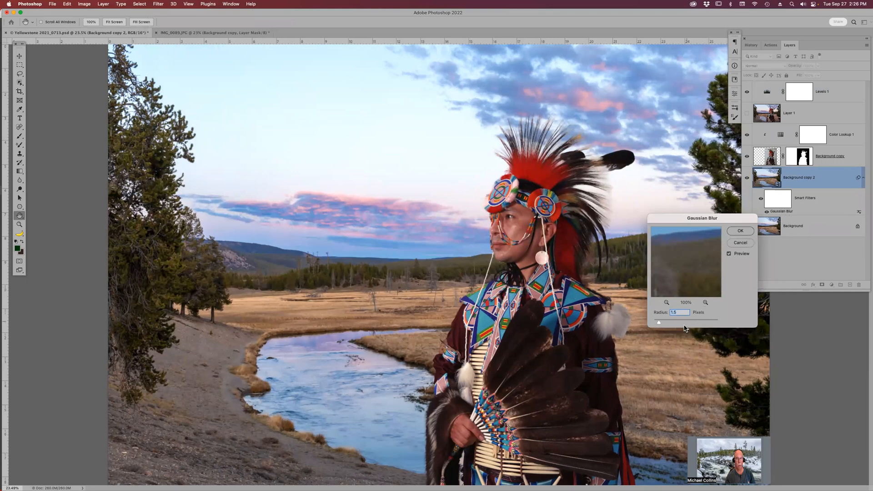
pyautogui.click(678, 323)
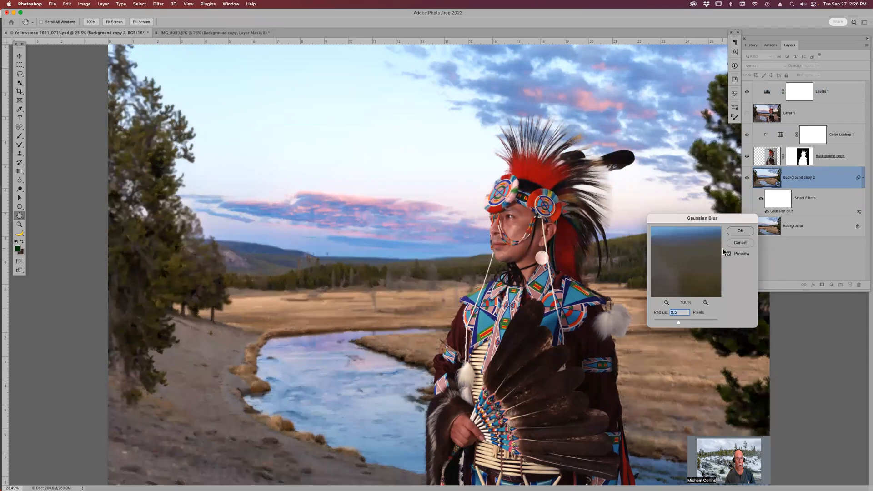
pyautogui.click(740, 230)
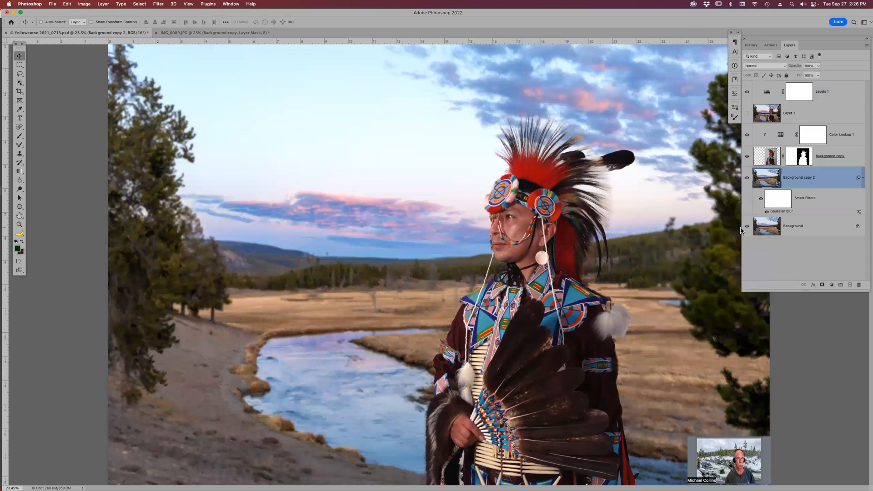
# Set the radius of the background copy's Gaussian Blur smart filter to 4.8 pixels.
pyautogui.doubleClick(788, 213)
pyautogui.moveTo(672, 327); pyautogui.dragTo(670, 324)
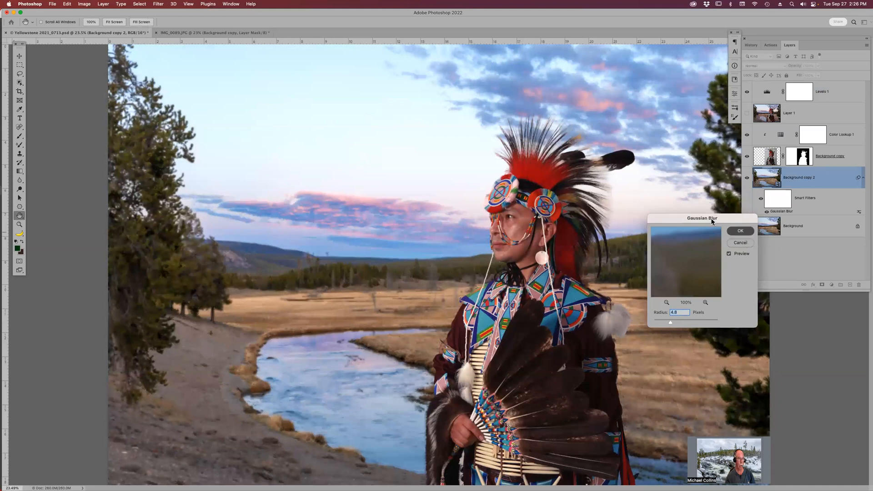
pyautogui.press('Return')
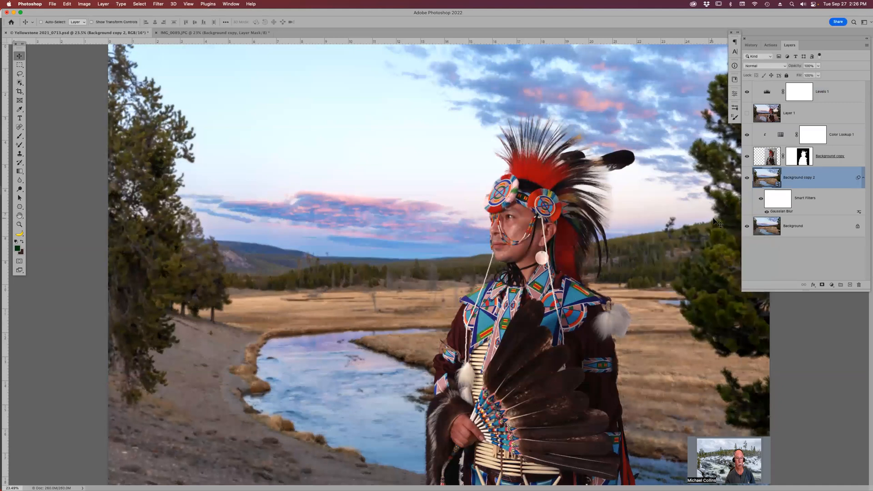
# Reduce the radius of the background copy's Gaussian Blur smart filter to soften the landscape less.
pyautogui.doubleClick(779, 205)
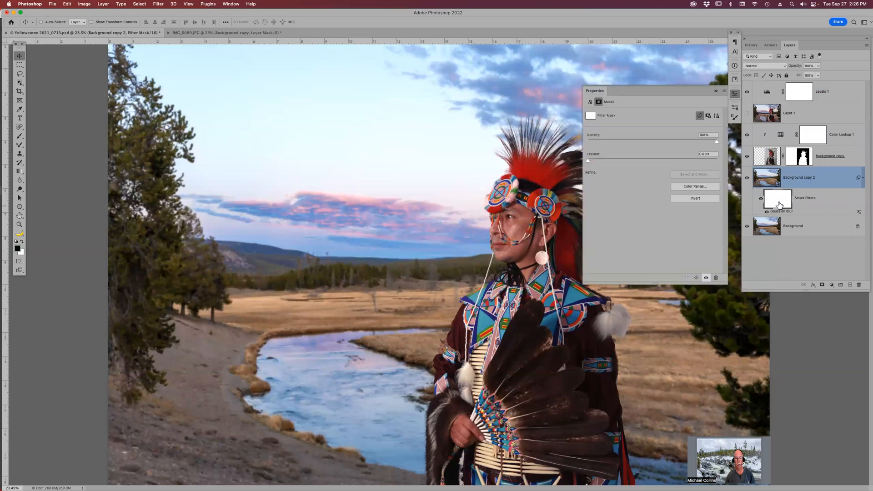
pyautogui.click(824, 200)
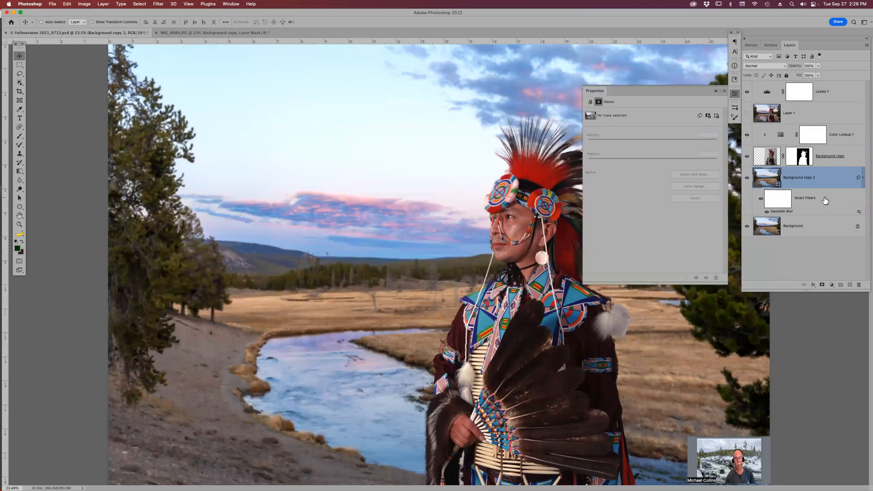
pyautogui.doubleClick(790, 211)
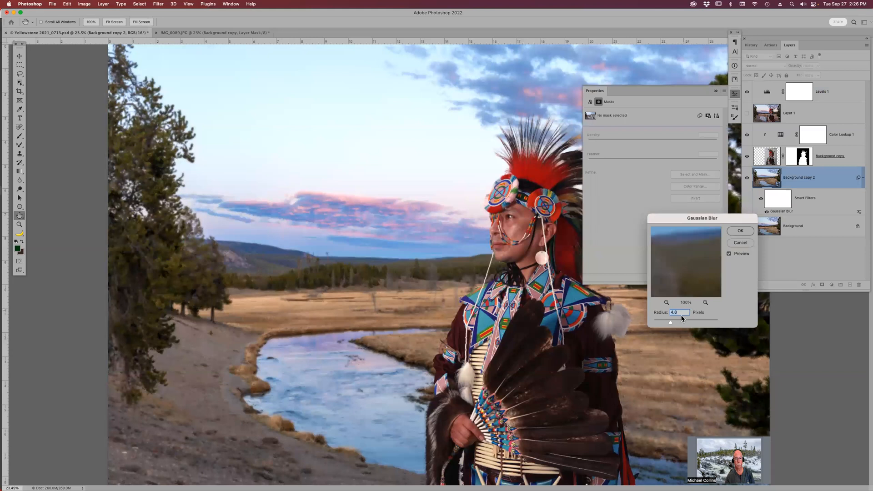
pyautogui.moveTo(661, 320); pyautogui.dragTo(662, 320)
pyautogui.click(743, 231)
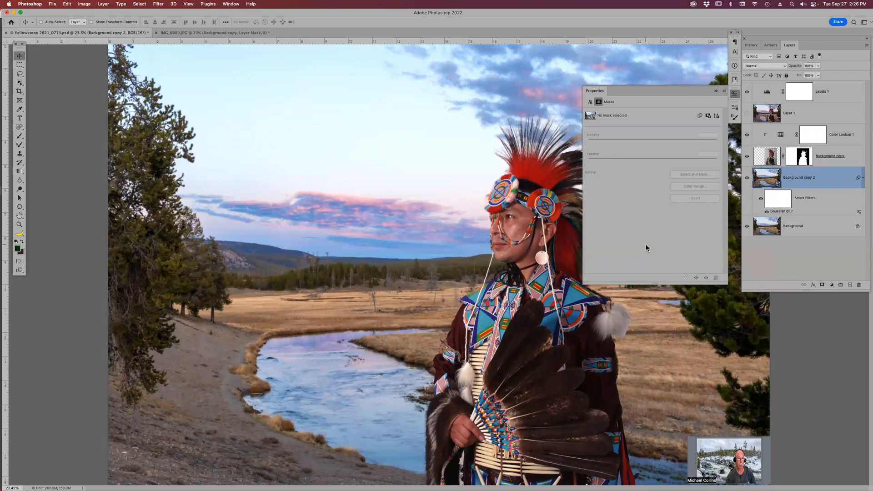
pyautogui.click(716, 90)
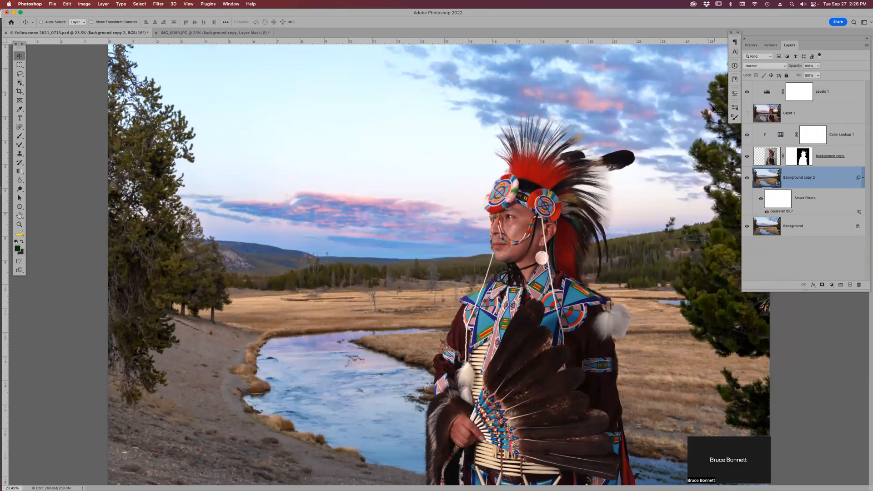
# Close the IMG_0089.JPG document and delete every layer above the Yellowstone document's Background layer.
pyautogui.click(156, 33)
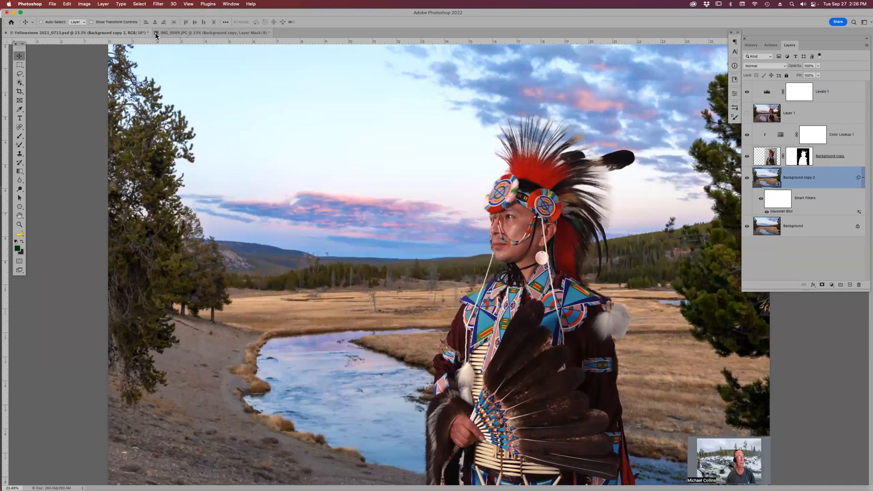
pyautogui.click(437, 179)
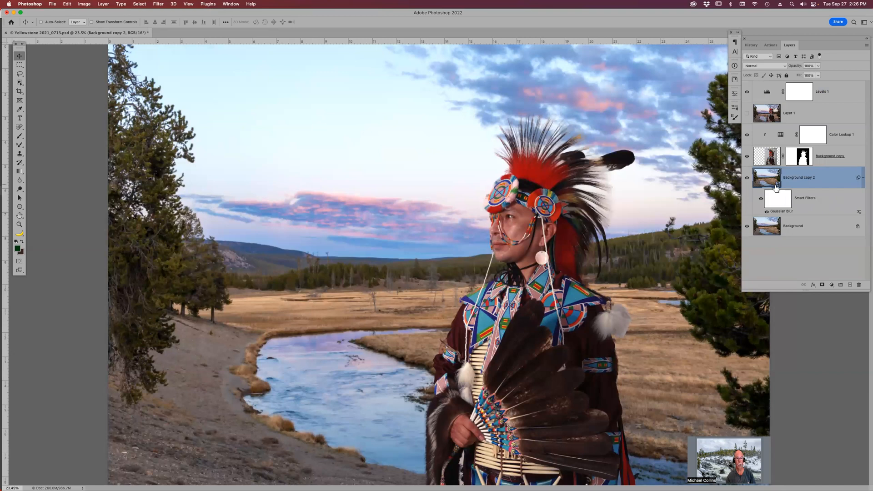
pyautogui.click(812, 95)
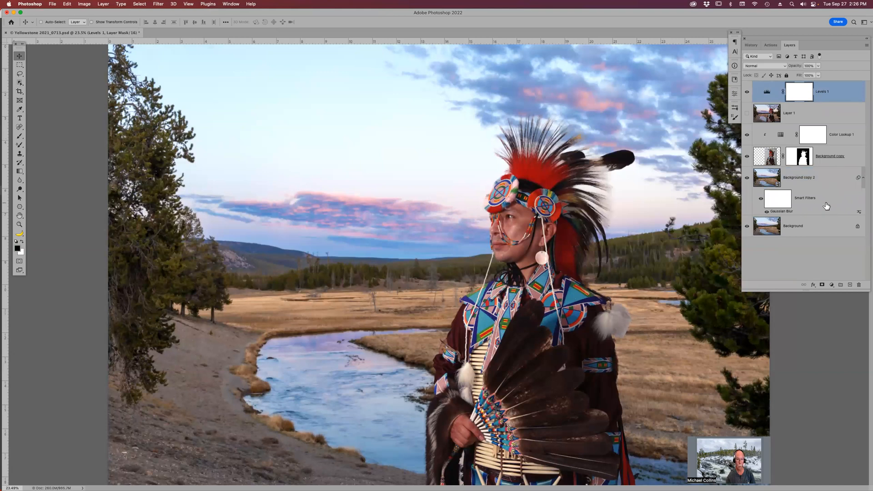
pyautogui.keyDown('shift'); pyautogui.click(826, 206); pyautogui.keyUp('shift')
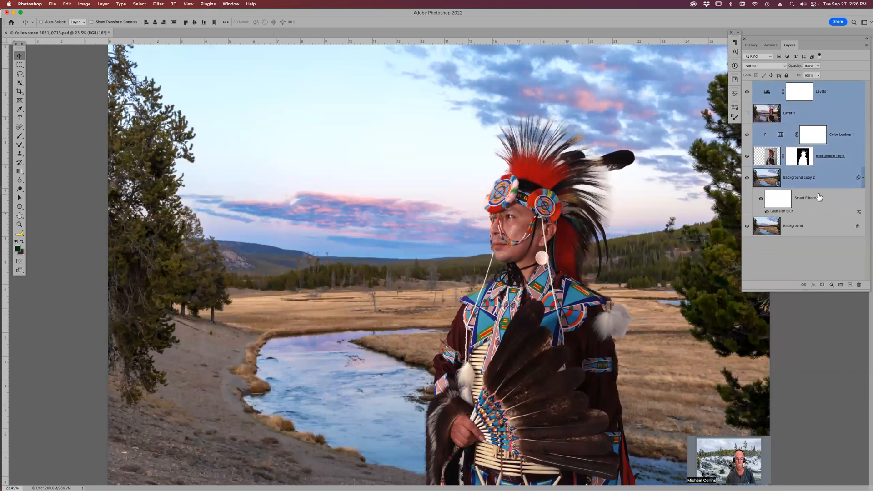
pyautogui.click(746, 204)
pyautogui.press('Delete')
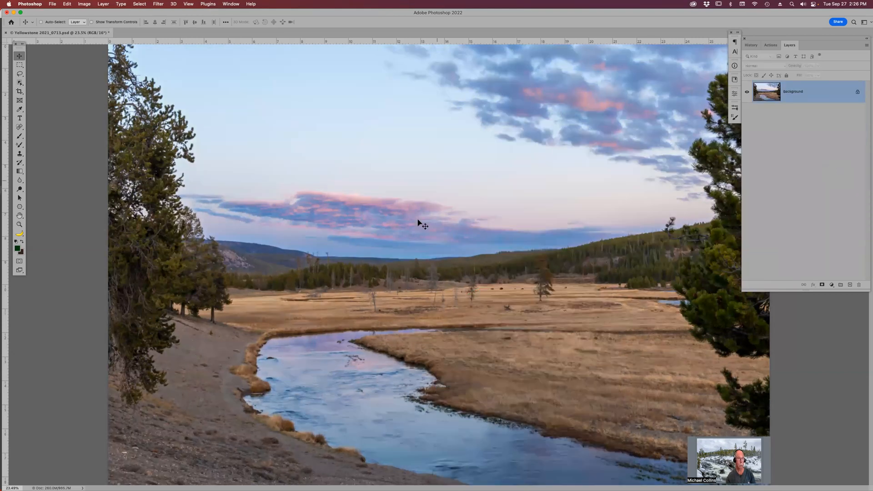
# Switch to Adobe Bridge and open the green-screen couple portrait IMG_0428.jpg in Photoshop.
pyautogui.moveTo(401, 485)
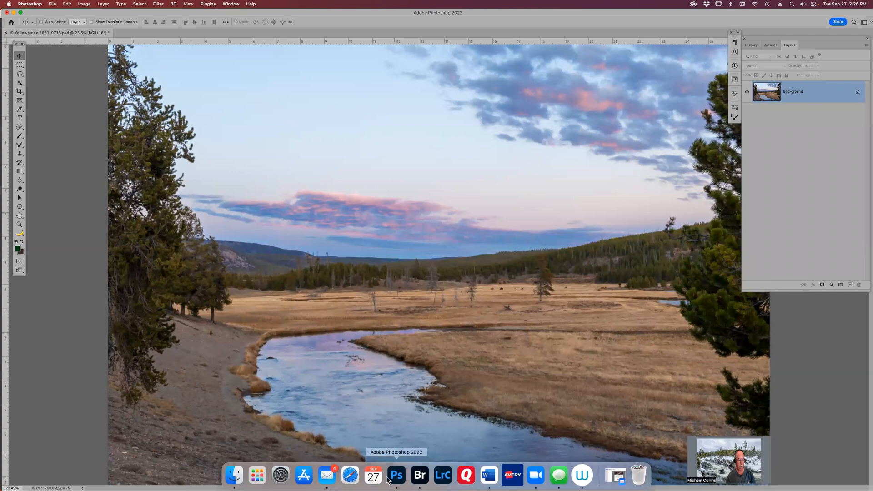
pyautogui.click(418, 480)
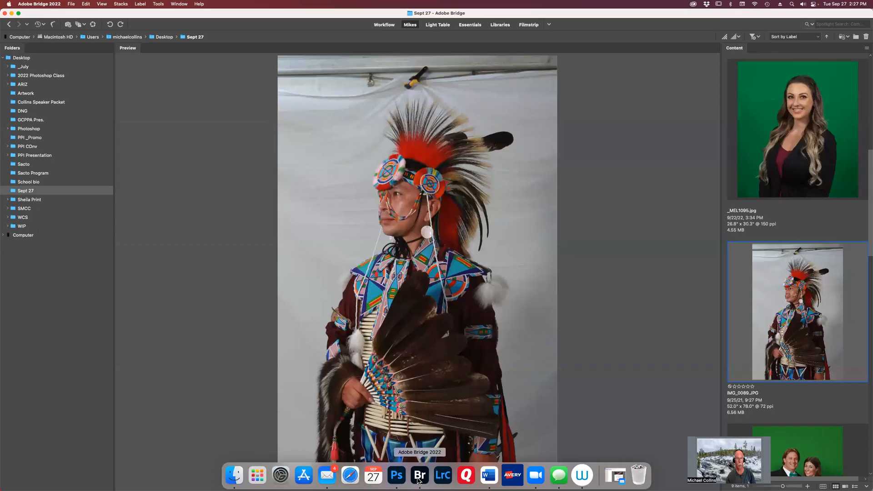
pyautogui.press('Down')
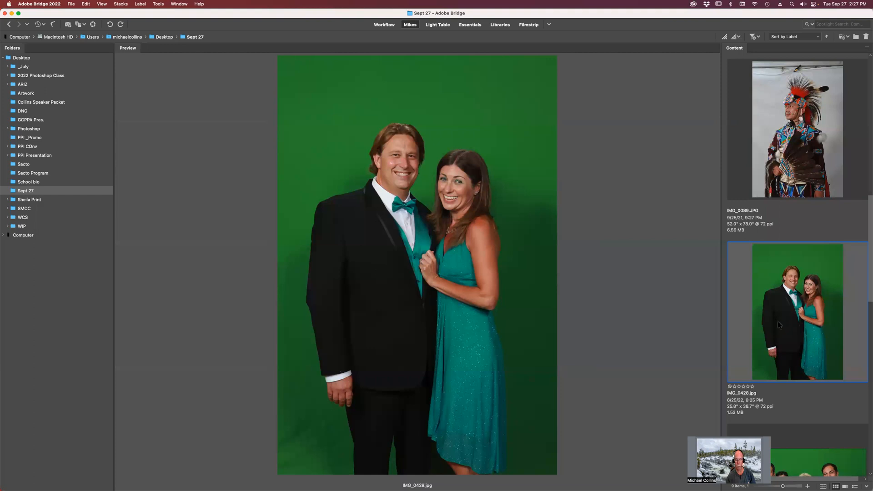
pyautogui.scroll(-2, 788, 320)
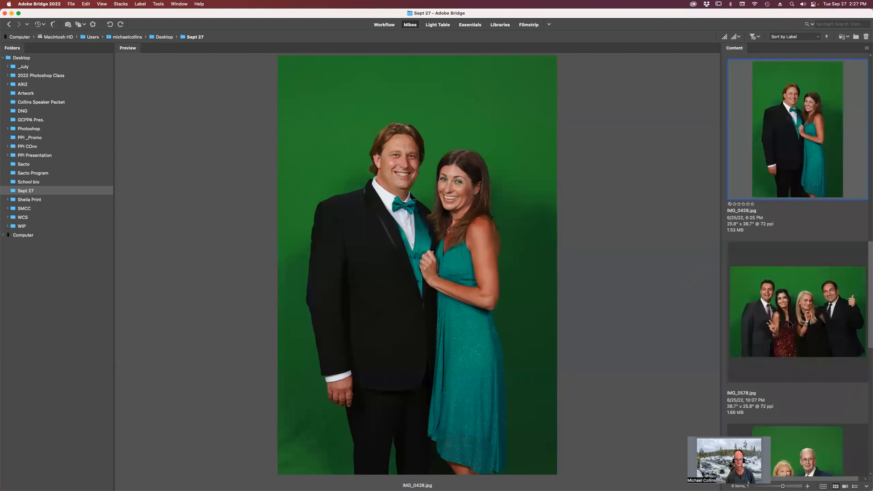
pyautogui.scroll(2, 790, 324)
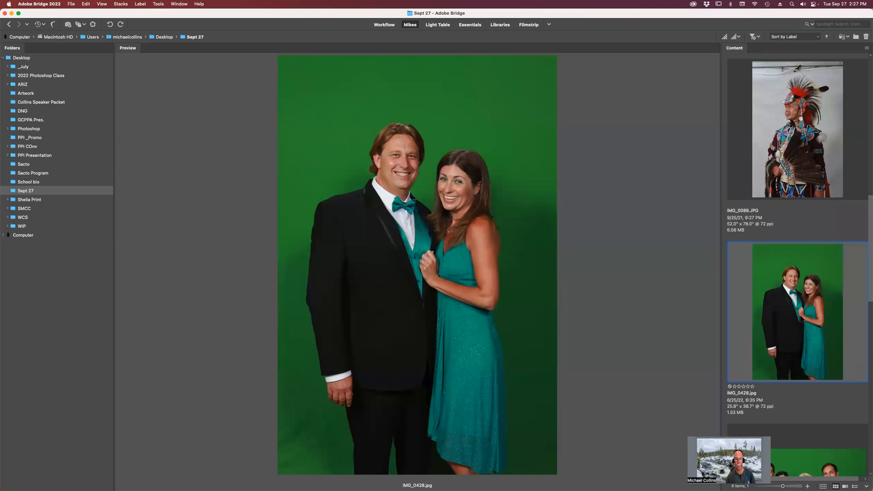
pyautogui.doubleClick(801, 317)
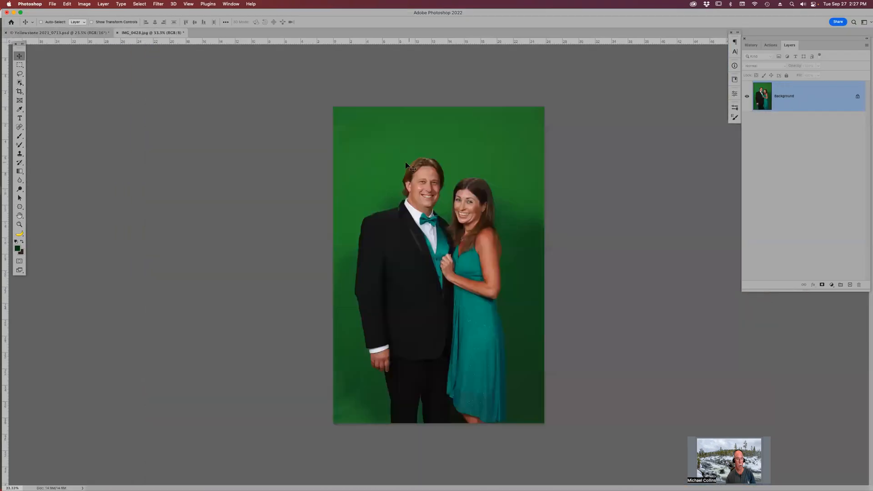
# Examine the couple's hair, eyes and teal clothing up close against the green backdrop.
pyautogui.press('z')
pyautogui.moveTo(337, 143); pyautogui.dragTo(548, 321)
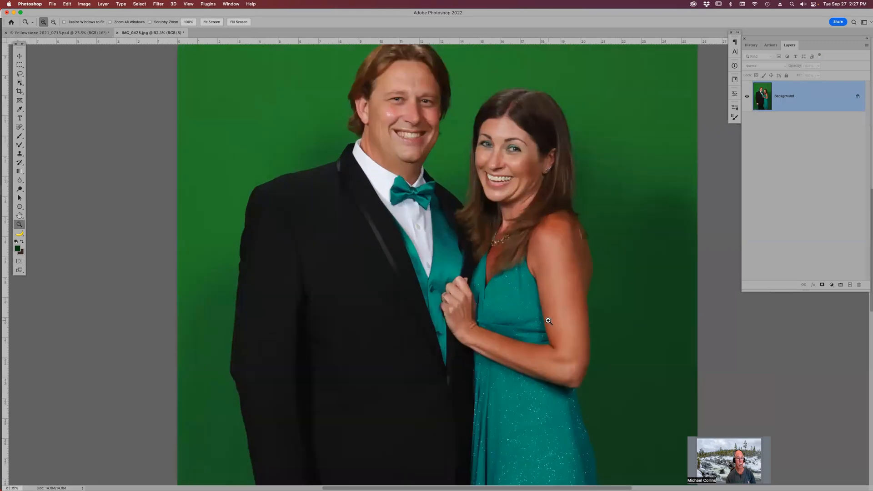
pyautogui.click(504, 163)
pyautogui.click(505, 163)
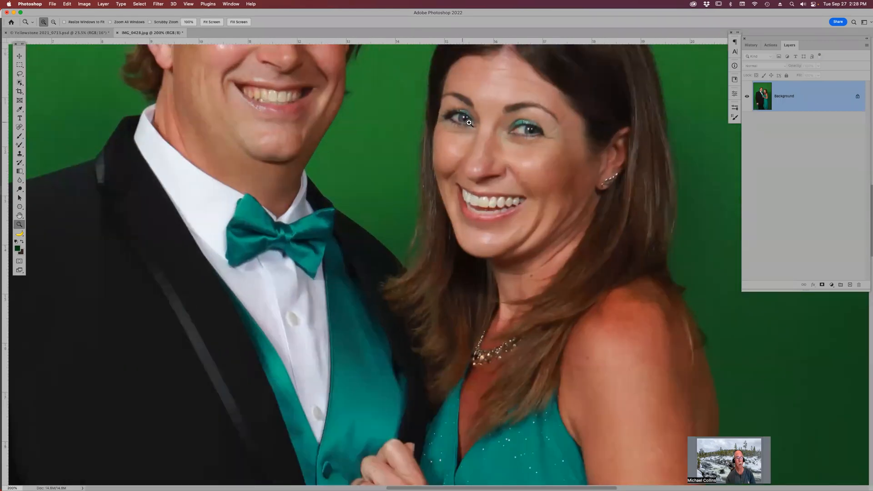
pyautogui.moveTo(534, 447); pyautogui.dragTo(511, 301)
pyautogui.press('super+0')
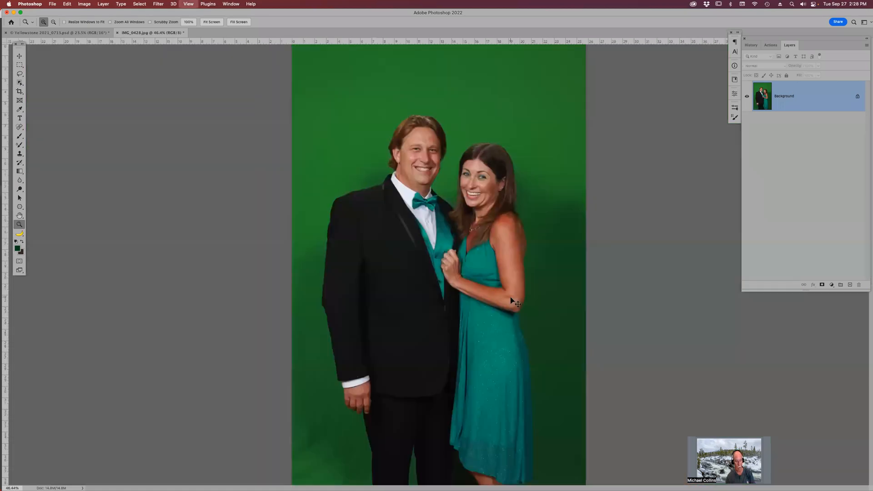
pyautogui.press('super+minus')
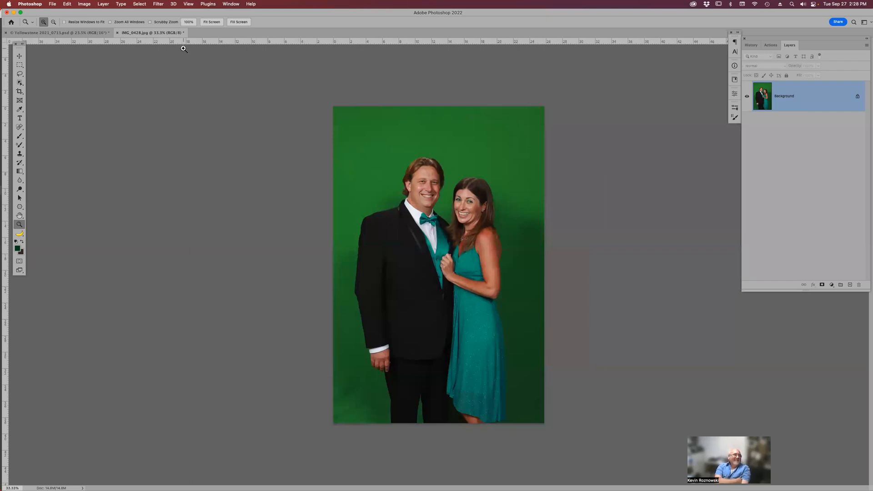
pyautogui.click(139, 4)
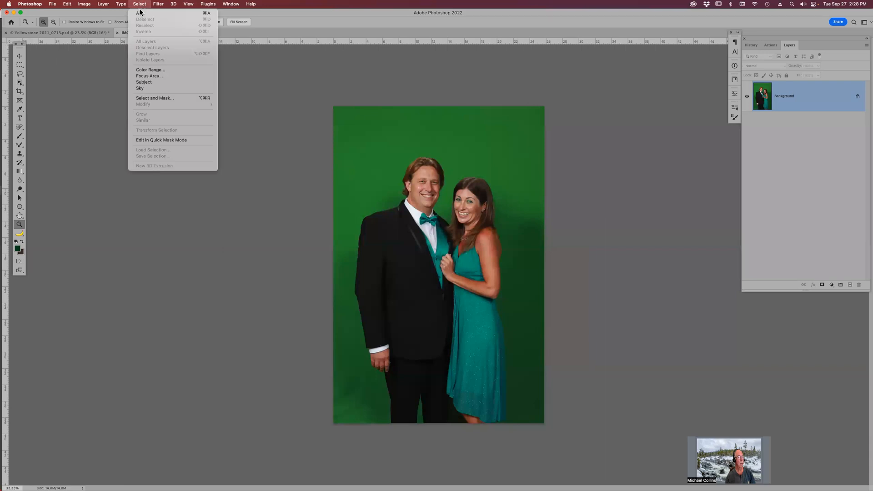
pyautogui.click(152, 70)
pyautogui.click(500, 145)
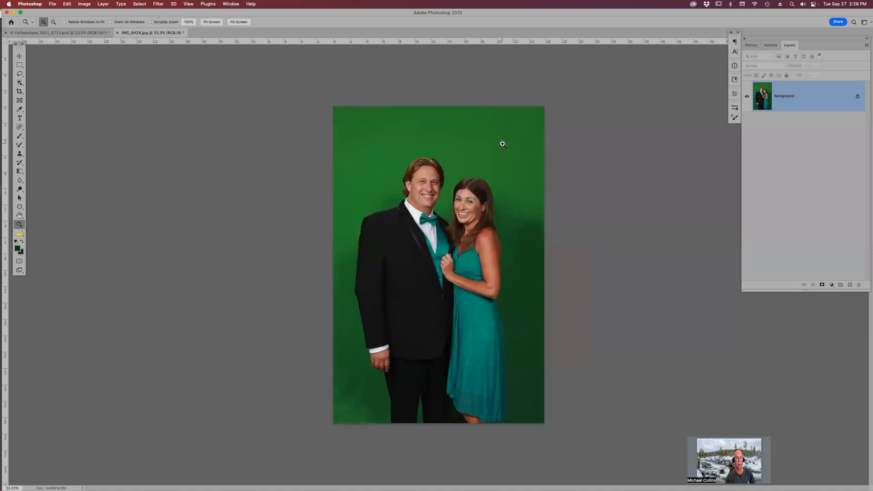
# Duplicate the couple portrait's Background layer and start a Color Range selection on the copy.
pyautogui.press('super+j')
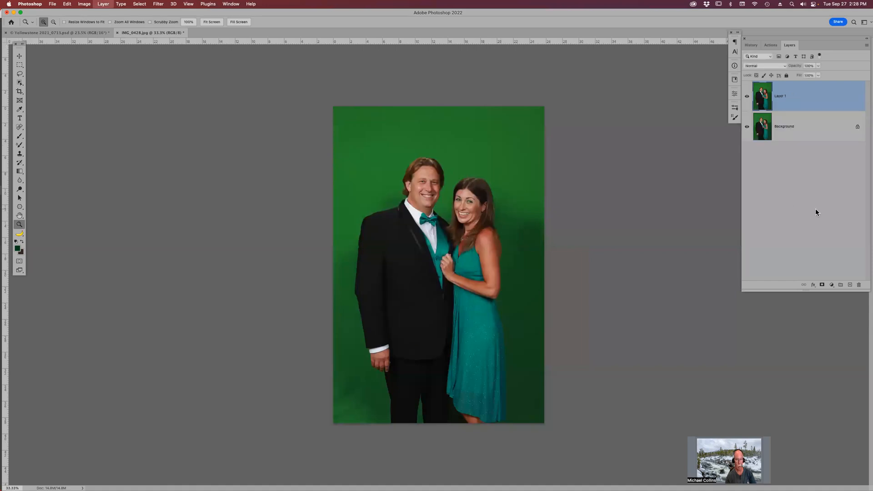
pyautogui.click(142, 4)
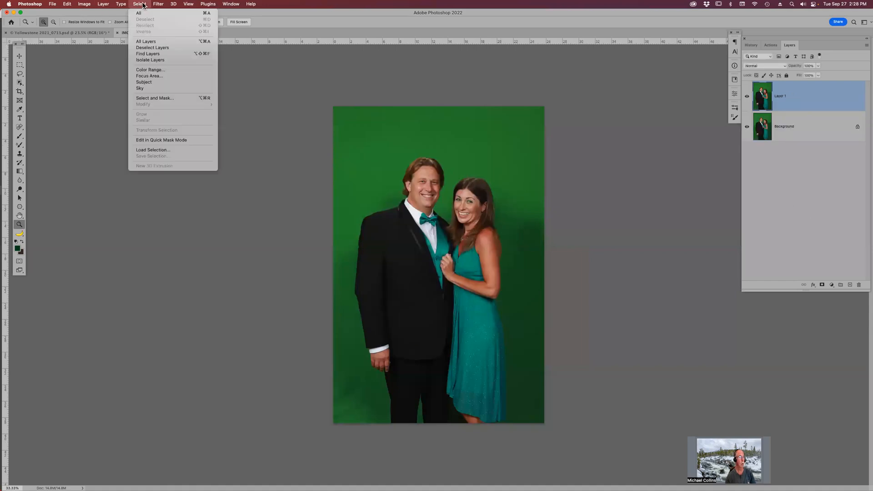
pyautogui.click(160, 73)
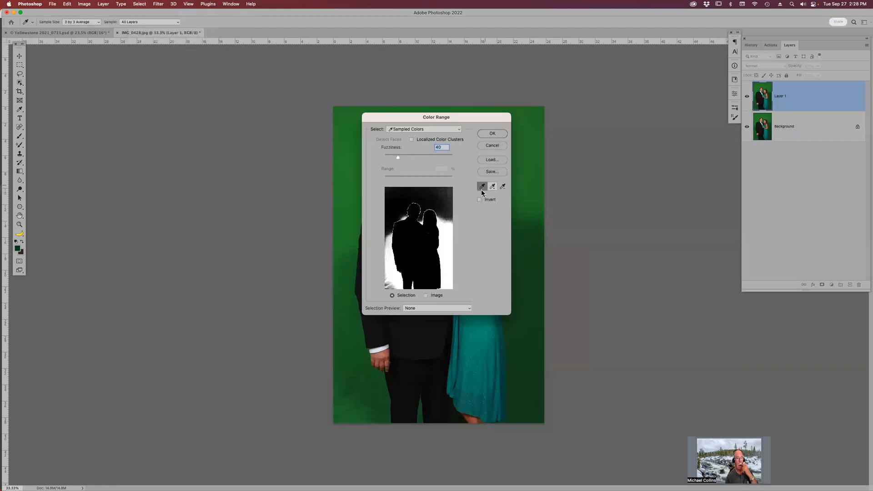
# Sample the green backdrop in Color Range and add its lighter and darker shades around the couple to the selection.
pyautogui.moveTo(497, 118); pyautogui.dragTo(679, 108)
pyautogui.click(447, 136)
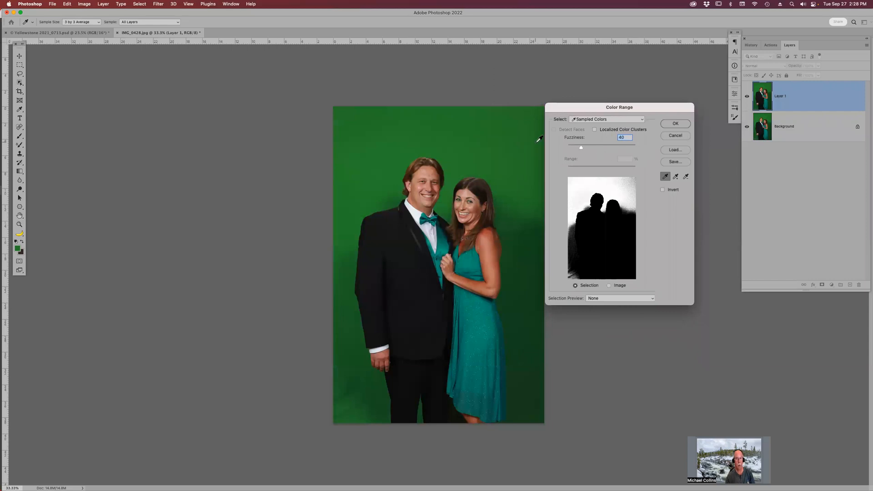
pyautogui.keyDown('shift'); pyautogui.click(525, 121); pyautogui.keyUp('shift')
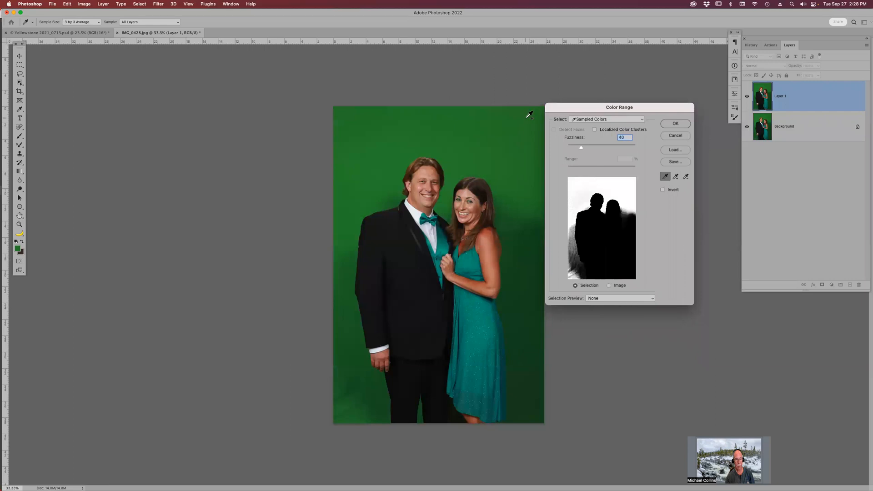
pyautogui.click(676, 178)
pyautogui.moveTo(529, 209); pyautogui.dragTo(532, 242)
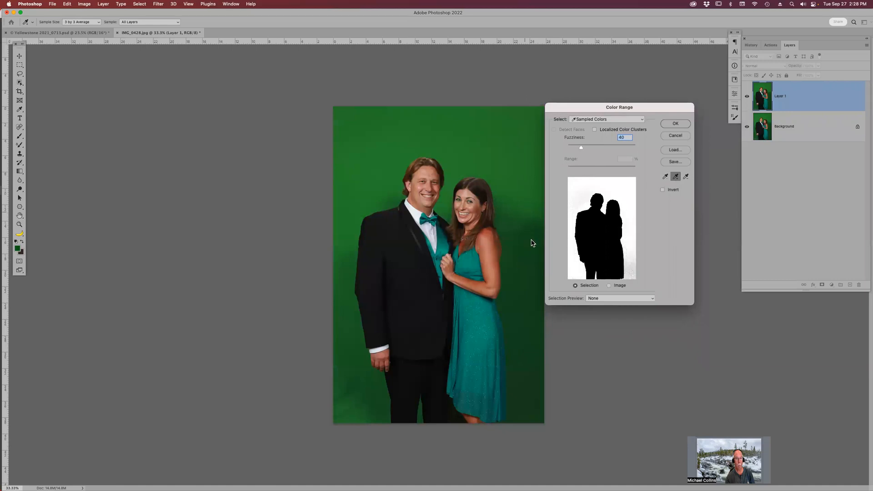
pyautogui.click(520, 400)
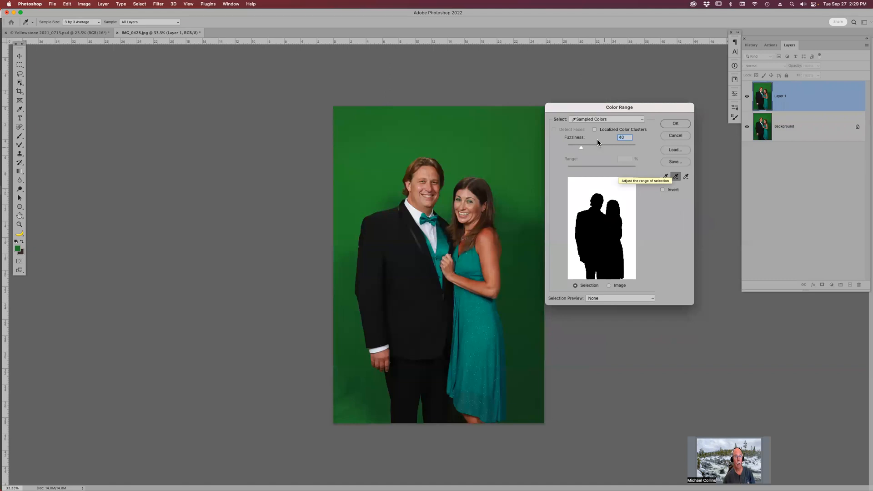
# Set the Color Range fuzziness to 53 and create the backdrop selection.
pyautogui.moveTo(582, 150); pyautogui.dragTo(615, 147)
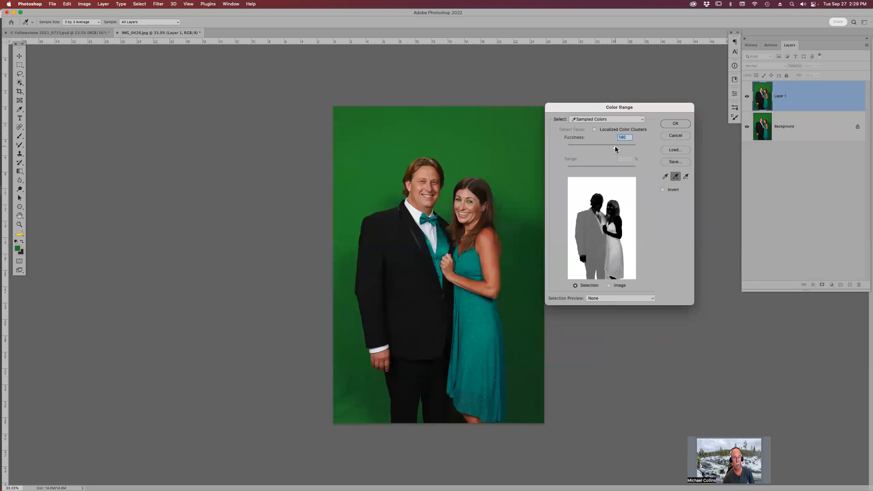
pyautogui.moveTo(607, 147); pyautogui.dragTo(586, 148)
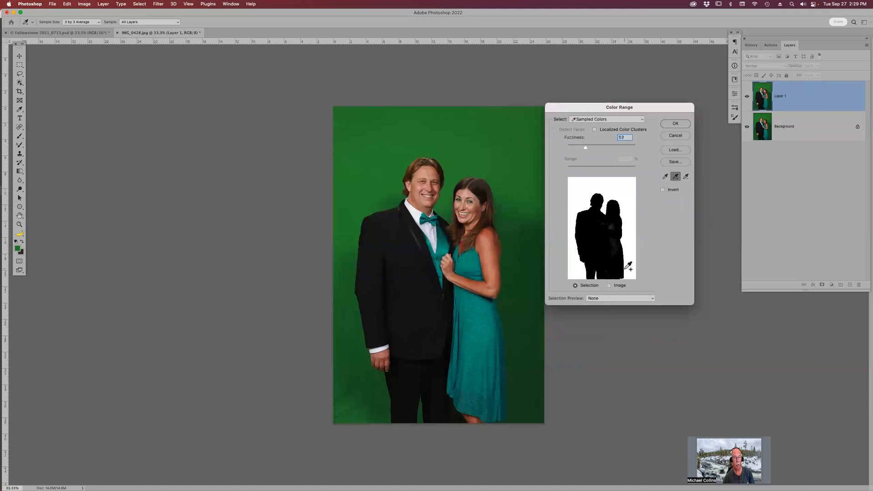
pyautogui.click(675, 125)
# Add the small unselected speck in the green backdrop between the couple's heads to the selection with the Lasso.
pyautogui.press('z')
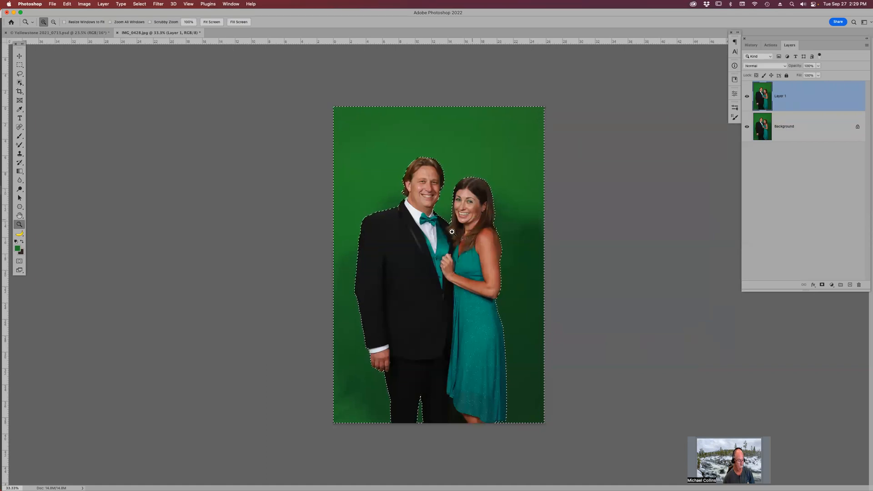
pyautogui.moveTo(450, 189); pyautogui.dragTo(514, 245)
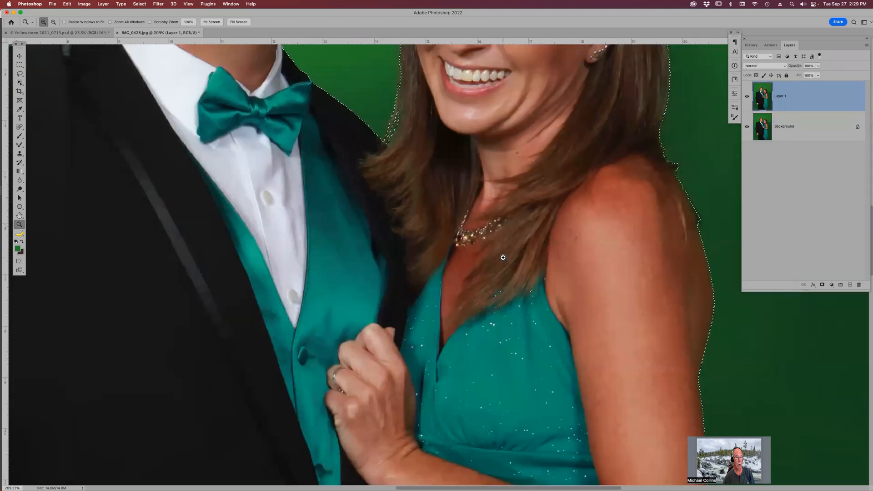
pyautogui.moveTo(498, 175); pyautogui.dragTo(618, 480)
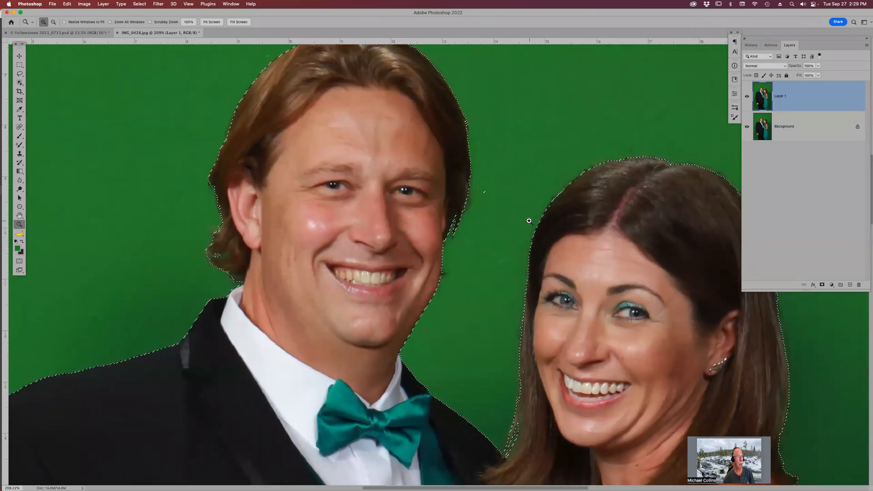
pyautogui.press('l')
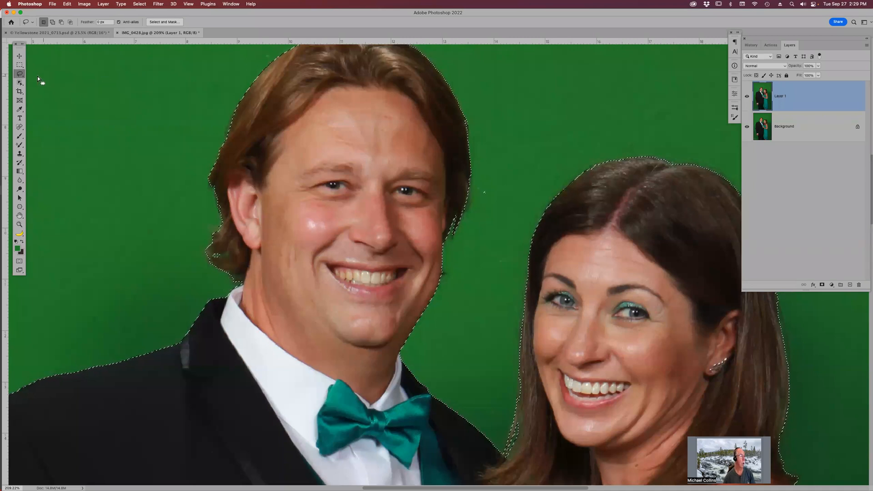
pyautogui.press('shift')
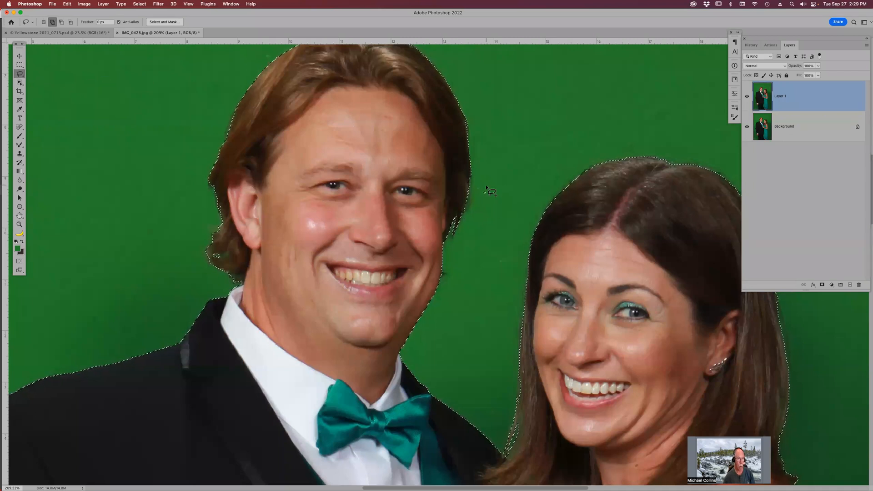
pyautogui.moveTo(490, 197); pyautogui.dragTo(485, 186)
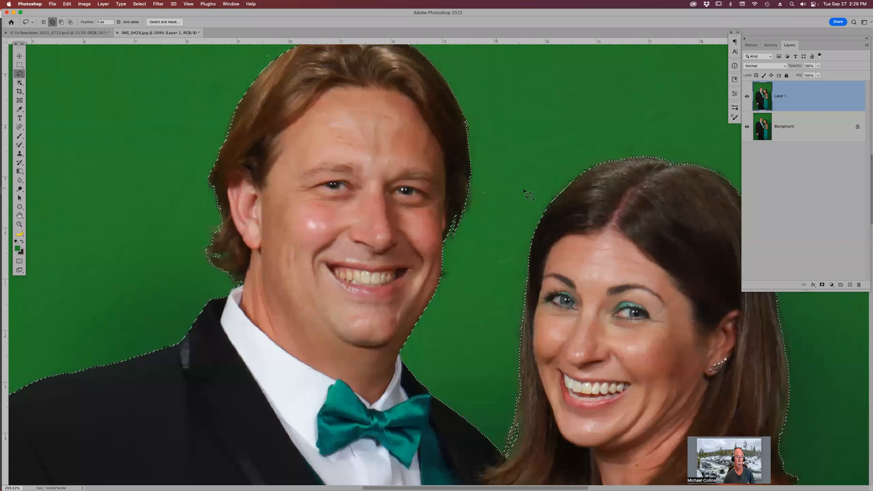
# Subtract the stray selected strands along the woman's hair beside the man's shoulder from the selection with the Lasso.
pyautogui.scroll(-2, 526, 372)
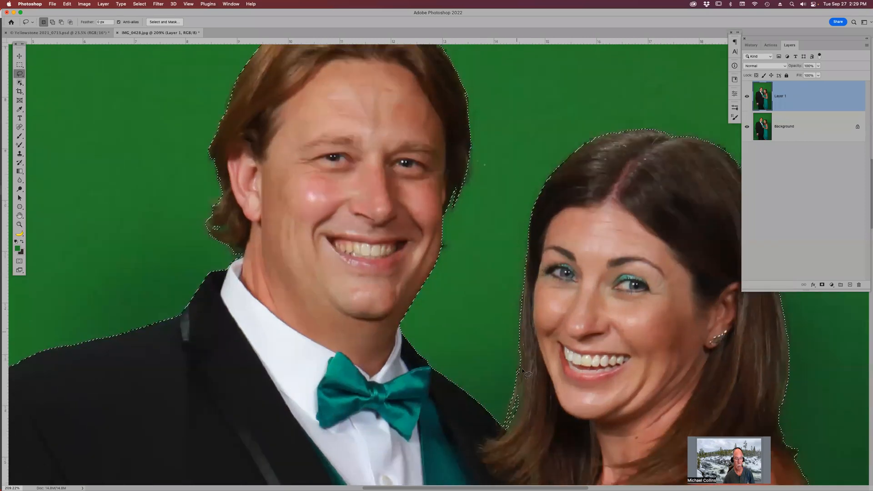
pyautogui.press('alt')
pyautogui.moveTo(518, 385); pyautogui.dragTo(505, 432)
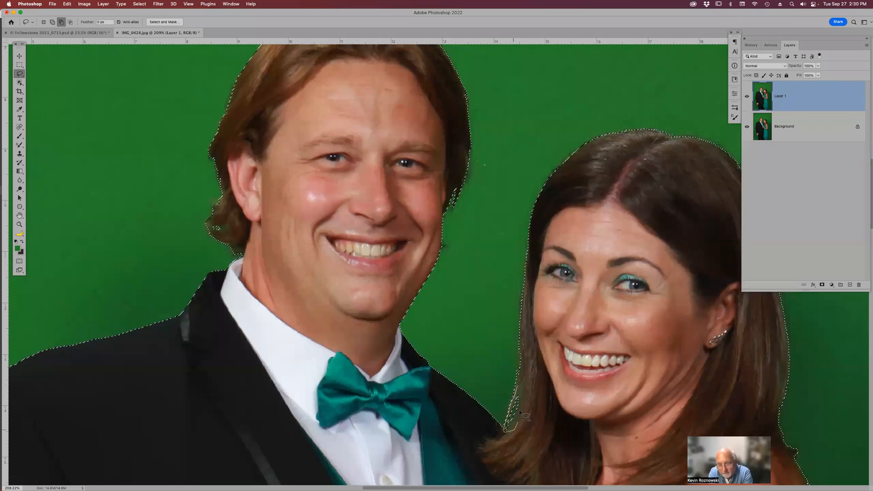
pyautogui.moveTo(521, 383); pyautogui.dragTo(521, 384)
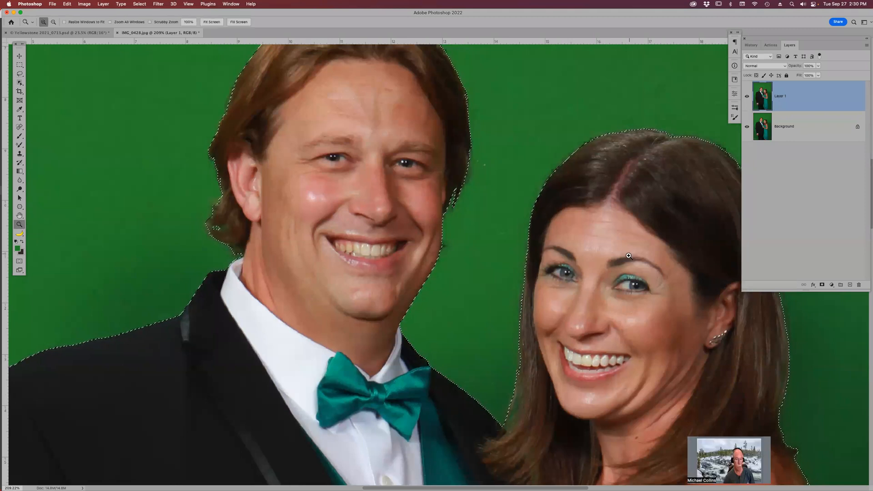
# Inspect the woman's eyes and teal eye shadow up close for stray selected areas.
pyautogui.press('z')
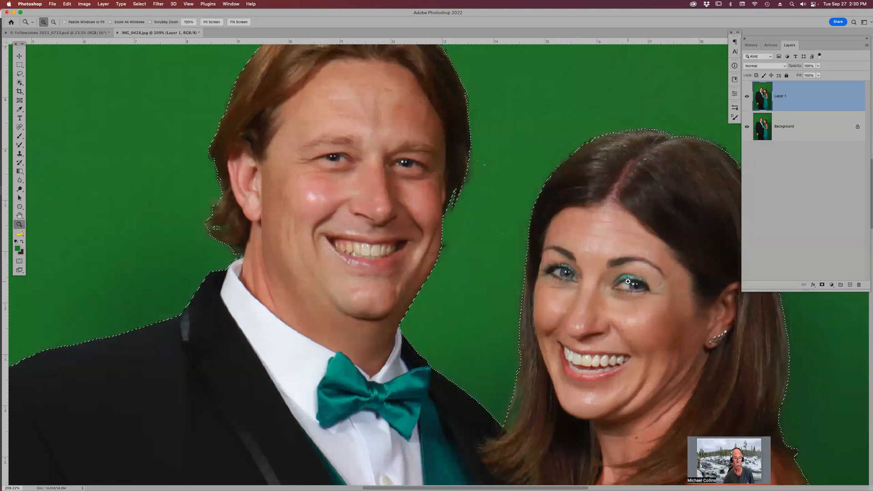
pyautogui.click(628, 281)
pyautogui.click(627, 282)
pyautogui.click(628, 282)
pyautogui.click(637, 277)
pyautogui.click(637, 277)
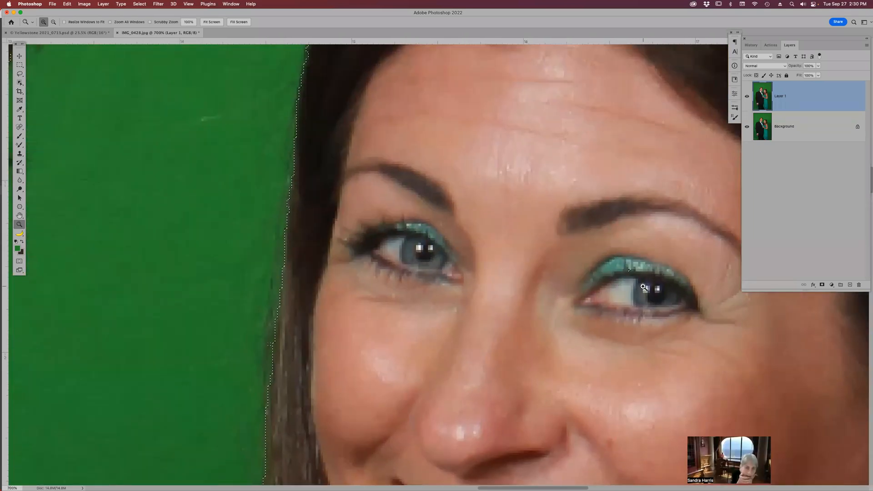
pyautogui.press('l')
pyautogui.press('alt')
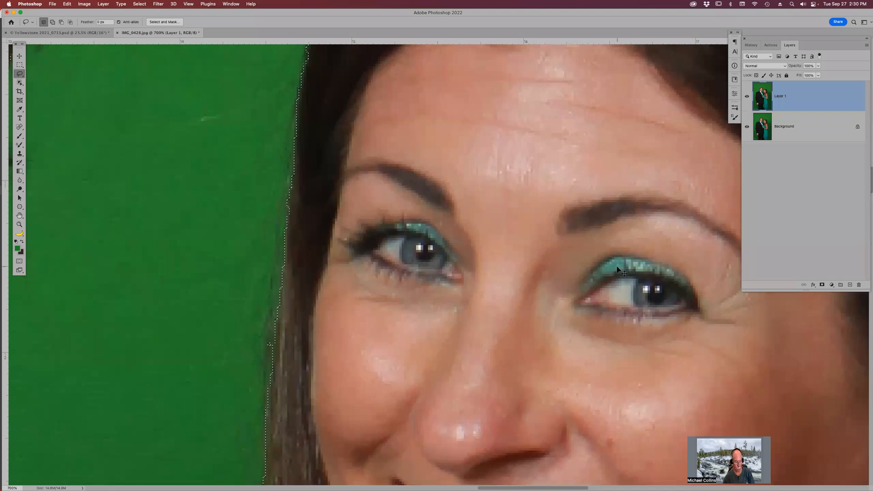
pyautogui.press('super+0')
pyautogui.press('super+minus')
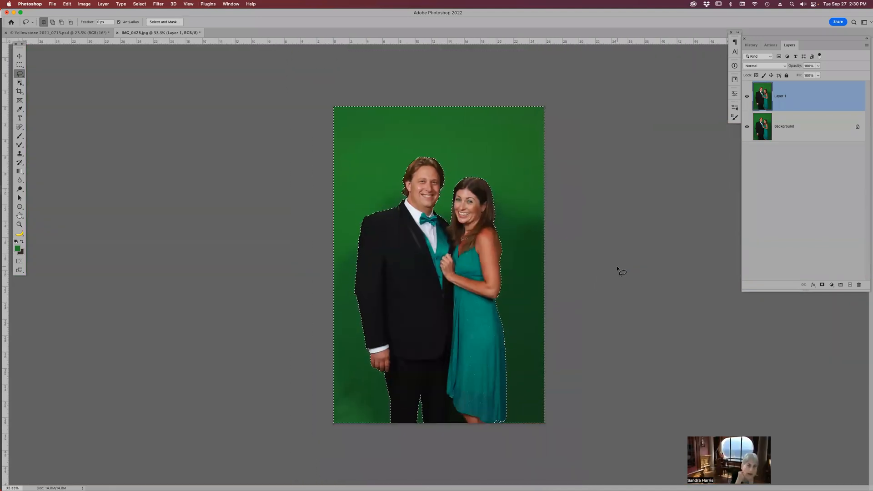
# Check the selection across both faces, comparing the woman's eyes and makeup with the man's eyes and hair edge.
pyautogui.press('z')
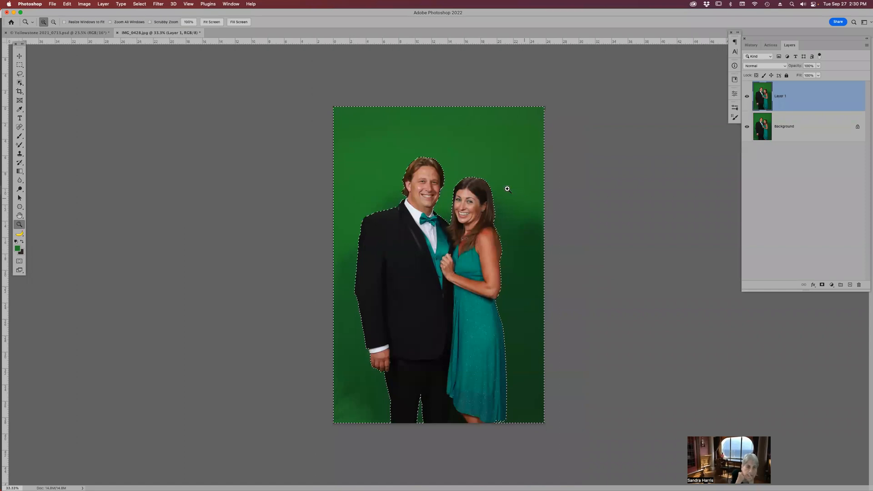
pyautogui.moveTo(444, 191); pyautogui.dragTo(515, 338)
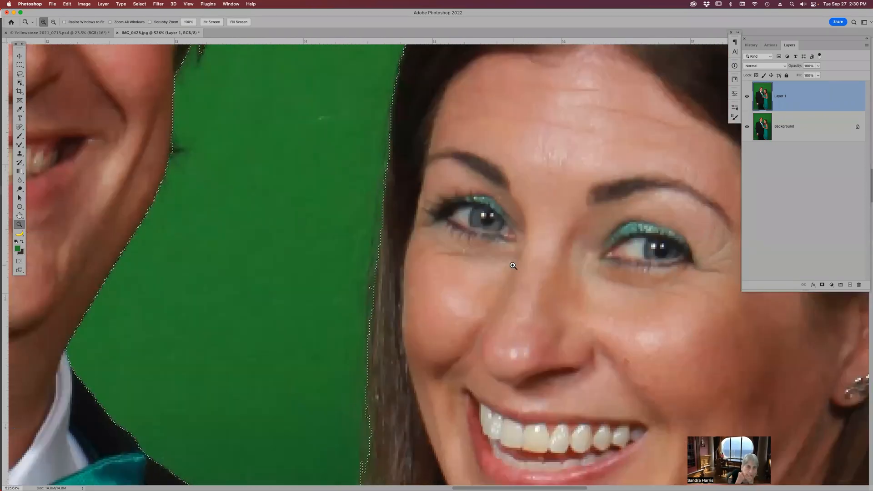
pyautogui.click(519, 271)
pyautogui.click(523, 268)
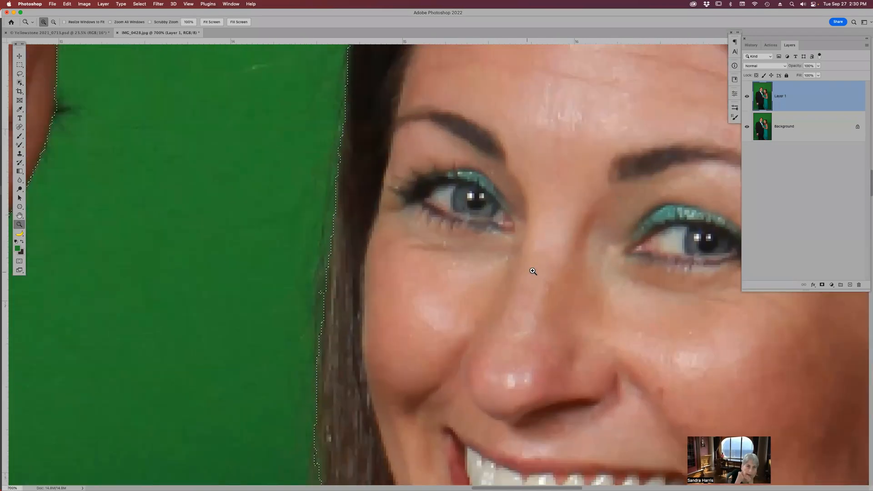
pyautogui.moveTo(543, 267); pyautogui.dragTo(509, 297)
pyautogui.moveTo(585, 298); pyautogui.dragTo(688, 301)
pyautogui.moveTo(236, 229)
pyautogui.mouseDown()
pyautogui.moveTo(468, 273)
pyautogui.moveTo(538, 380)
pyautogui.mouseUp()
pyautogui.moveTo(508, 298)
pyautogui.mouseDown()
pyautogui.moveTo(547, 444)
pyautogui.moveTo(649, 443)
pyautogui.mouseUp()
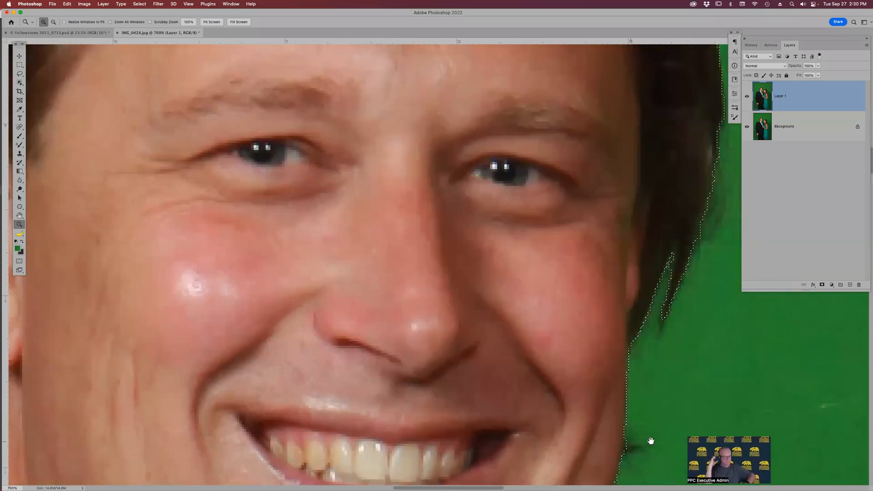
pyautogui.moveTo(525, 340); pyautogui.dragTo(545, 339)
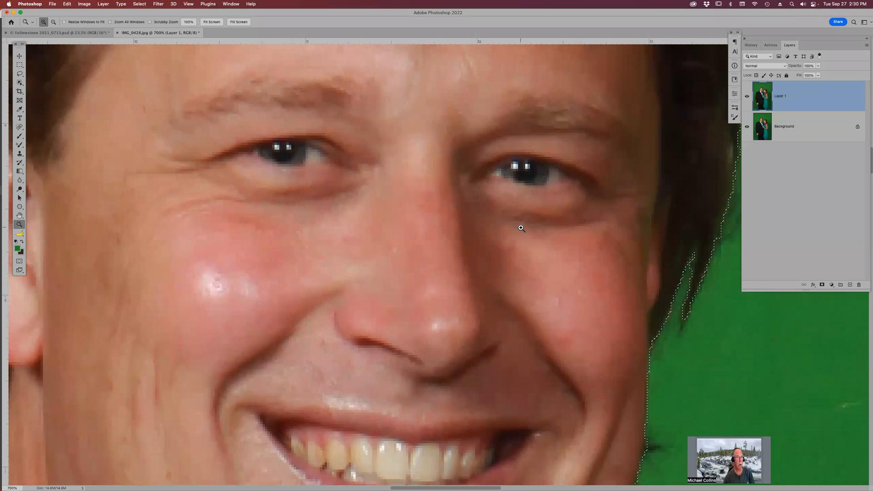
pyautogui.press('super+0')
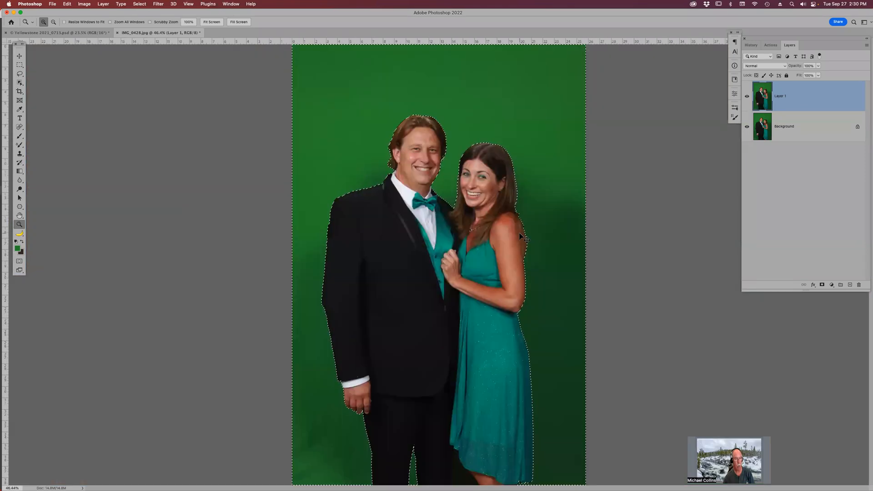
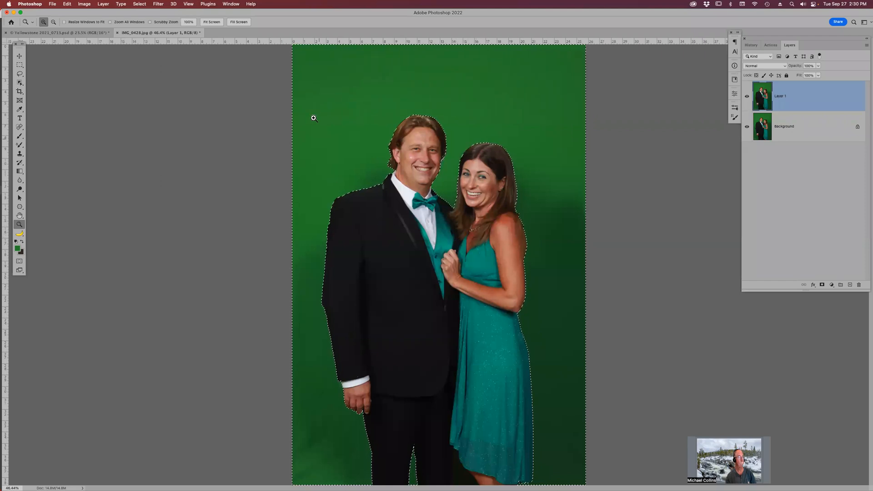
# Open the backdrop selection in Select and Mask, preview it On White and invert it to keep the couple.
pyautogui.press('w')
pyautogui.click(378, 22)
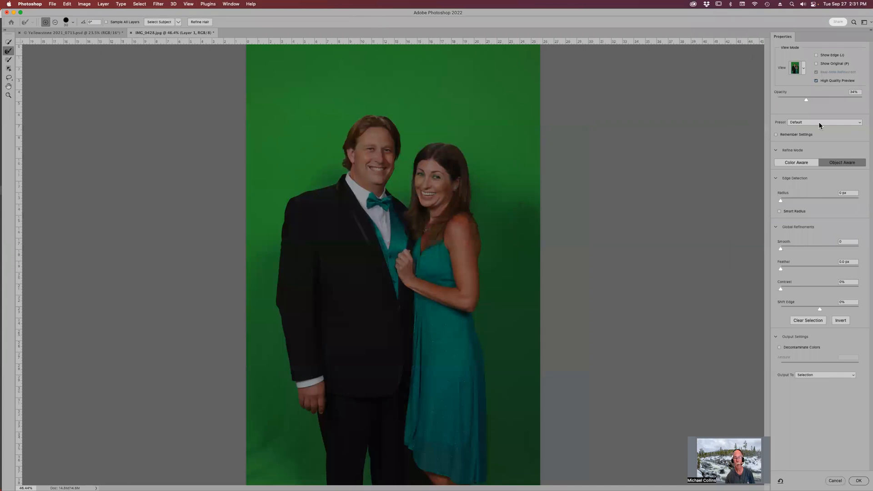
pyautogui.click(804, 68)
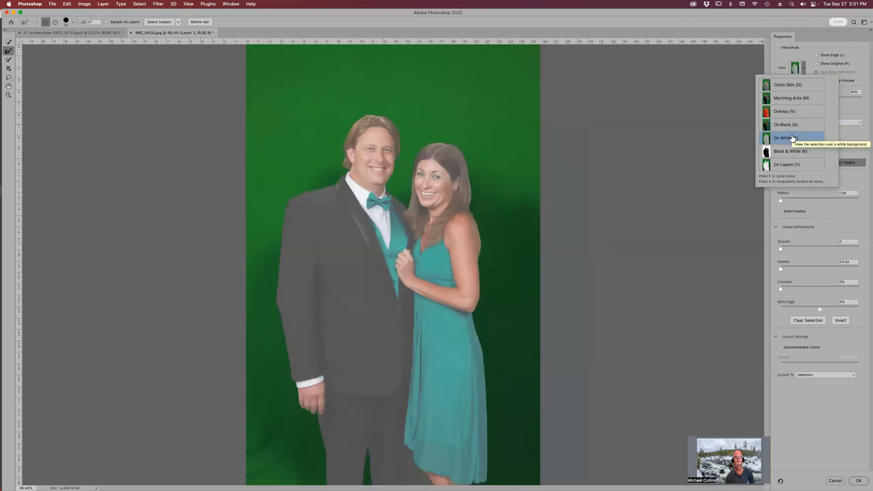
pyautogui.click(786, 37)
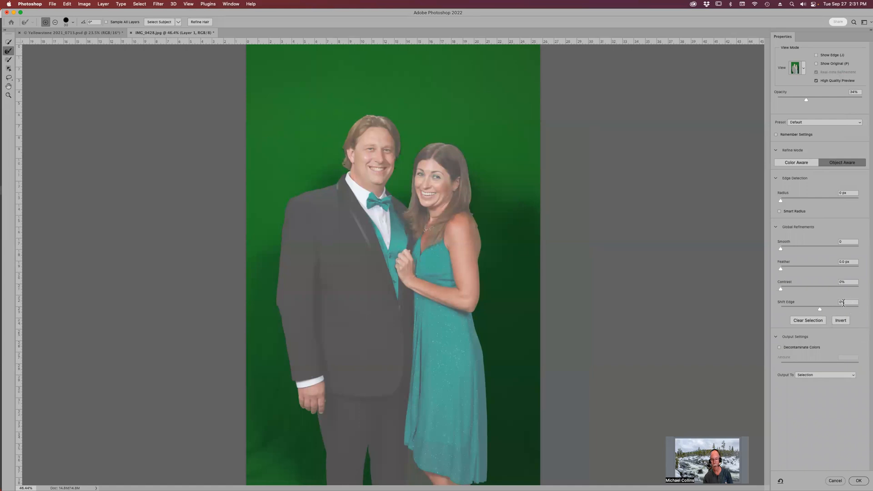
pyautogui.click(841, 321)
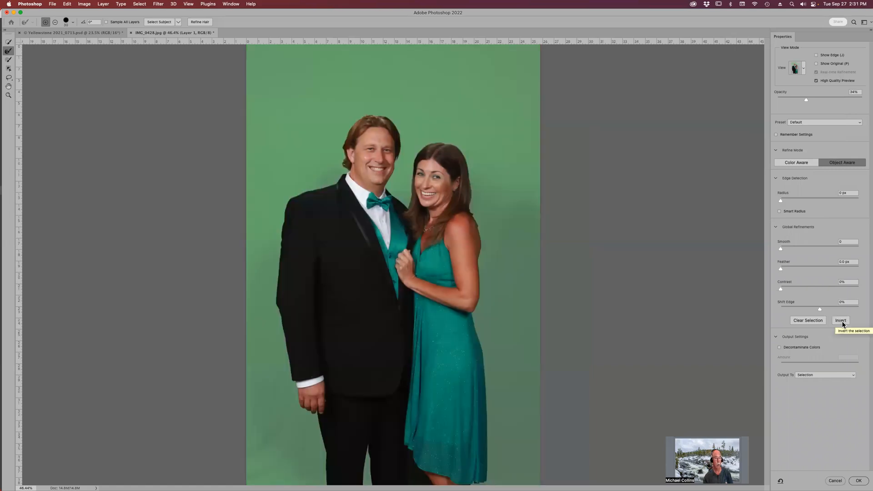
# Apply Refine Hair to the edges of the couple's hair.
pyautogui.press('z')
pyautogui.moveTo(311, 103); pyautogui.dragTo(484, 214)
pyautogui.moveTo(387, 213); pyautogui.dragTo(396, 291)
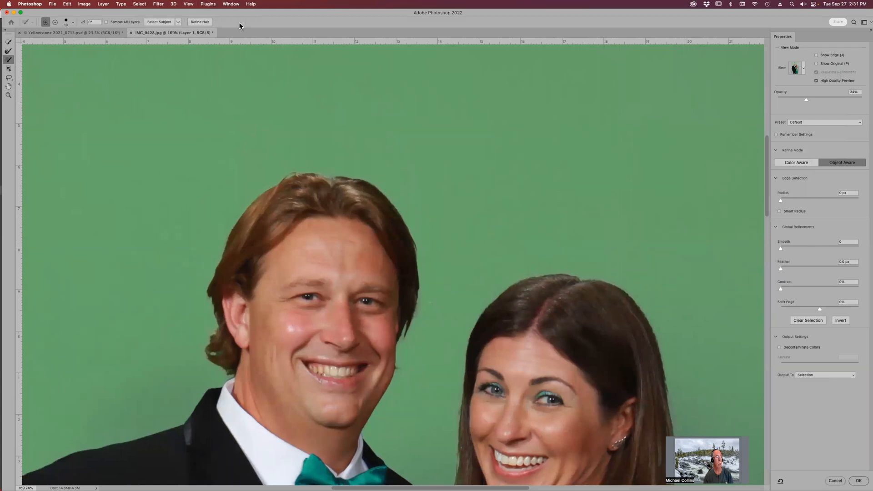
pyautogui.click(205, 23)
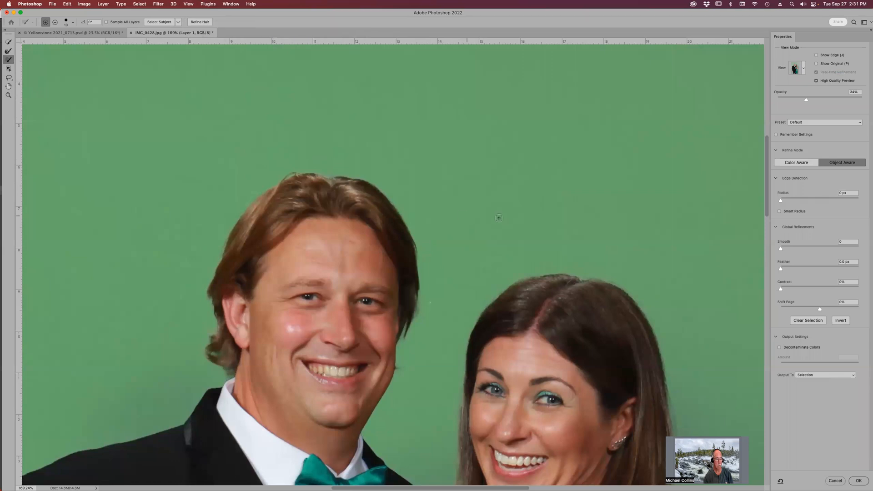
# Raise the white preview's opacity to nearly full to judge the edges around the woman's hair and shoulder.
pyautogui.moveTo(585, 307); pyautogui.dragTo(494, 140)
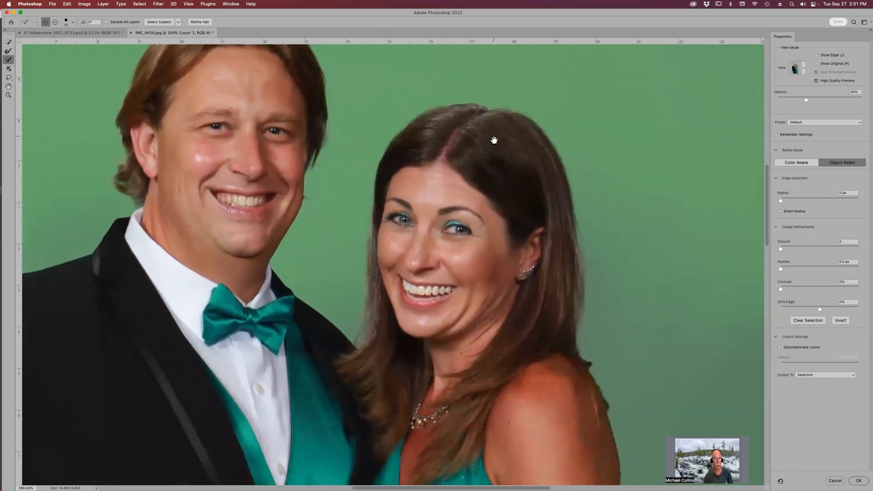
pyautogui.moveTo(529, 218); pyautogui.dragTo(520, 151)
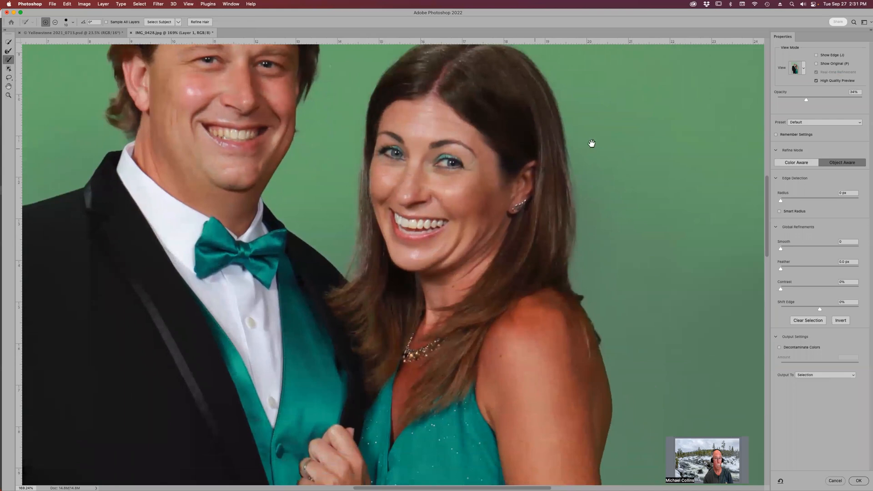
pyautogui.moveTo(806, 98); pyautogui.dragTo(859, 104)
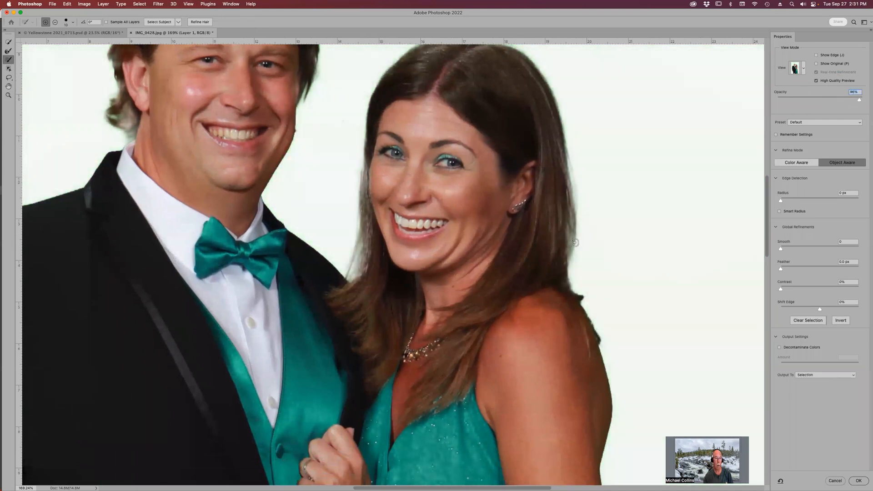
# Refine both sides of the woman's long hair with the Refine Edge Brush and enable Decontaminate Colors.
pyautogui.press('b')
pyautogui.moveTo(571, 159)
pyautogui.mouseDown()
pyautogui.moveTo(573, 217)
pyautogui.moveTo(560, 260)
pyautogui.mouseUp()
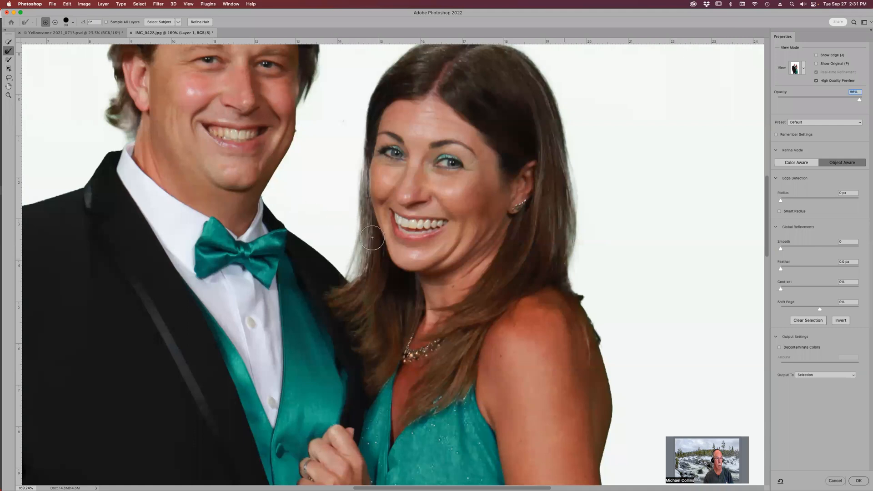
pyautogui.moveTo(362, 236); pyautogui.dragTo(349, 282)
pyautogui.click(779, 347)
# Paint the missing notch of hair at the top of the man's head back into the selection with the Brush tool.
pyautogui.moveTo(292, 189); pyautogui.dragTo(396, 327)
pyautogui.moveTo(420, 280)
pyautogui.mouseDown()
pyautogui.moveTo(432, 176)
pyautogui.moveTo(401, 117)
pyautogui.moveTo(380, 105)
pyautogui.moveTo(314, 103)
pyautogui.moveTo(259, 152)
pyautogui.mouseUp()
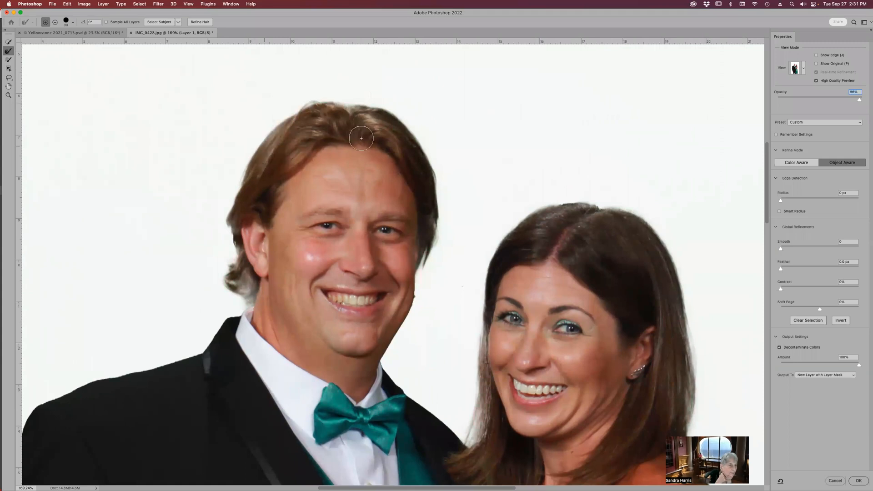
pyautogui.press('z')
pyautogui.click(348, 124)
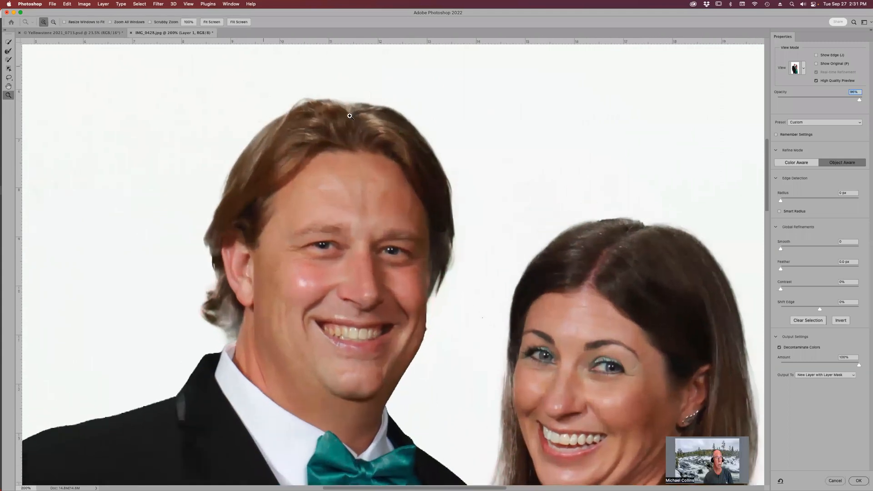
pyautogui.click(349, 123)
pyautogui.moveTo(349, 125); pyautogui.dragTo(396, 249)
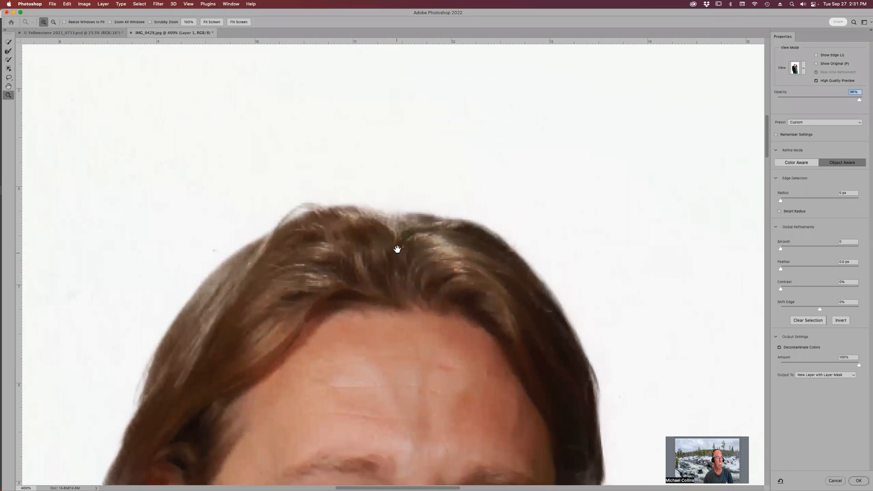
pyautogui.press('r')
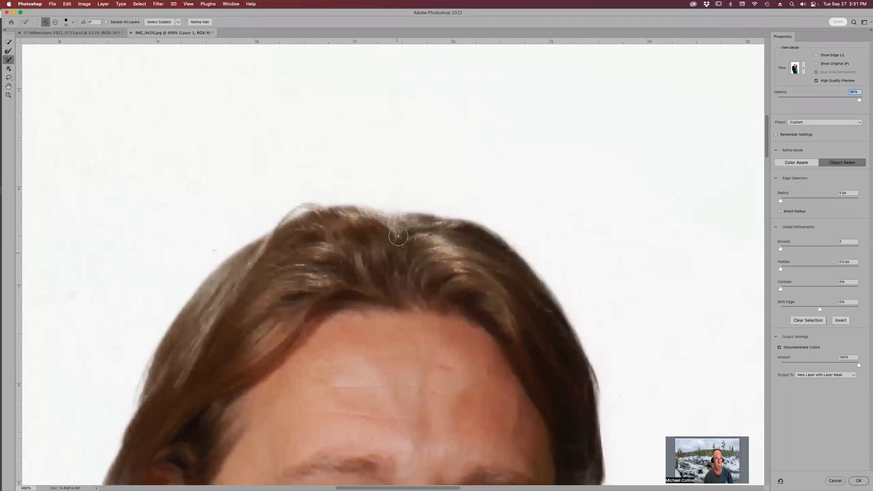
pyautogui.moveTo(397, 226); pyautogui.dragTo(381, 221)
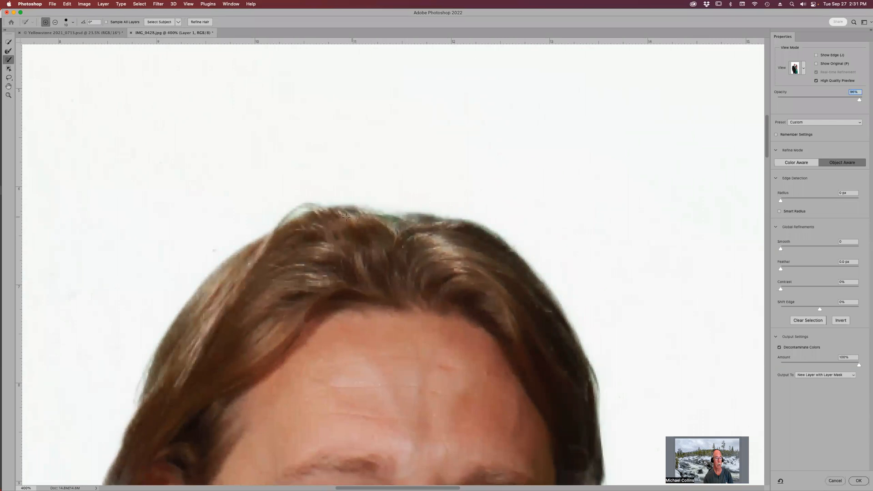
# Finish painting in the hair at the man's crown, and refine its upper edge with a small Refine Edge Brush.
pyautogui.moveTo(417, 225)
pyautogui.mouseDown()
pyautogui.moveTo(407, 222)
pyautogui.moveTo(396, 239)
pyautogui.mouseUp()
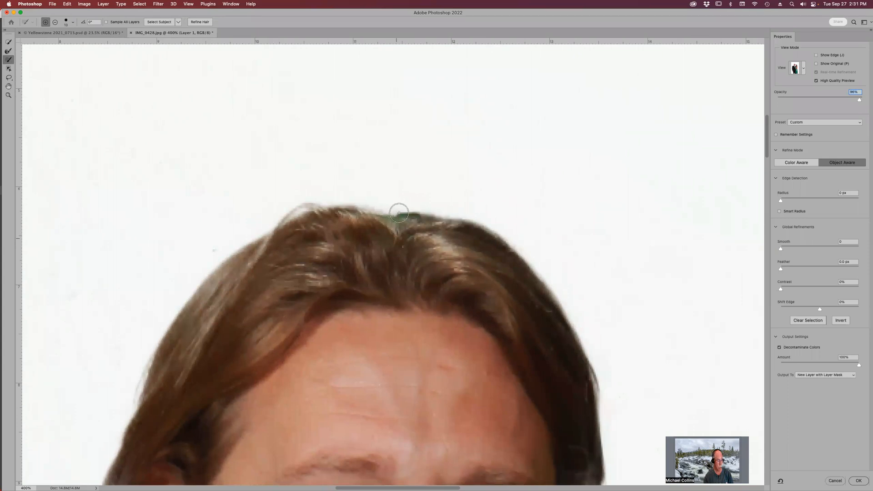
pyautogui.press(']')
pyautogui.press(']')
pyautogui.press('r')
pyautogui.press('[')
pyautogui.press('[')
pyautogui.moveTo(406, 214); pyautogui.dragTo(382, 217)
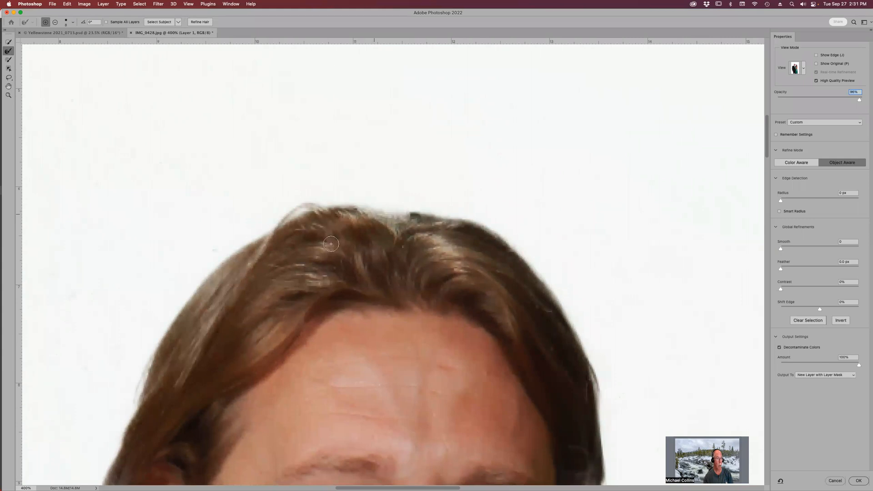
pyautogui.press('super+0')
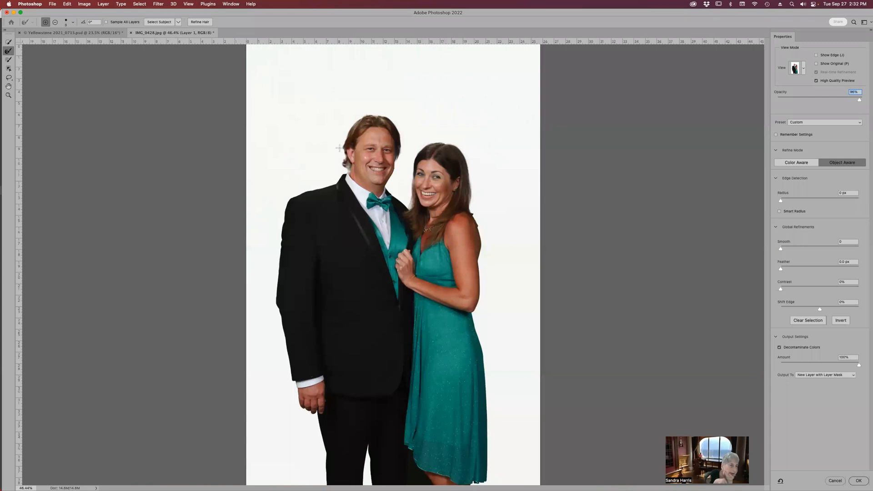
# Try the Refine Edge Brush on the hair behind the man's neck and along his collar, and undo the stroke.
pyautogui.press('z')
pyautogui.moveTo(339, 155); pyautogui.dragTo(412, 208)
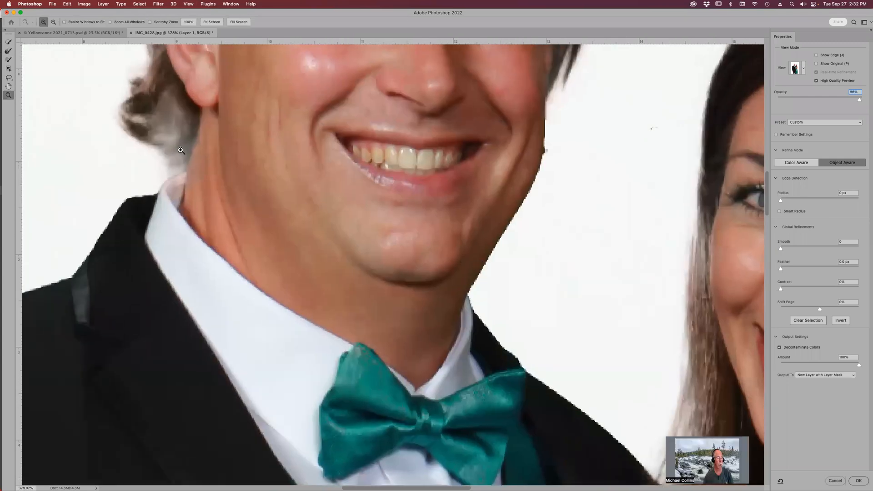
pyautogui.press('r')
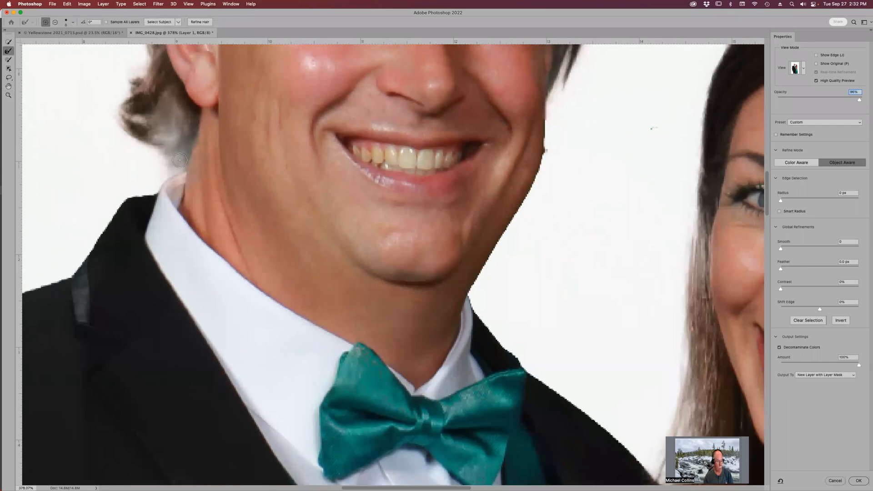
pyautogui.moveTo(185, 150)
pyautogui.mouseDown()
pyautogui.moveTo(166, 151)
pyautogui.moveTo(187, 152)
pyautogui.moveTo(187, 168)
pyautogui.moveTo(164, 178)
pyautogui.moveTo(157, 195)
pyautogui.moveTo(127, 200)
pyautogui.mouseUp()
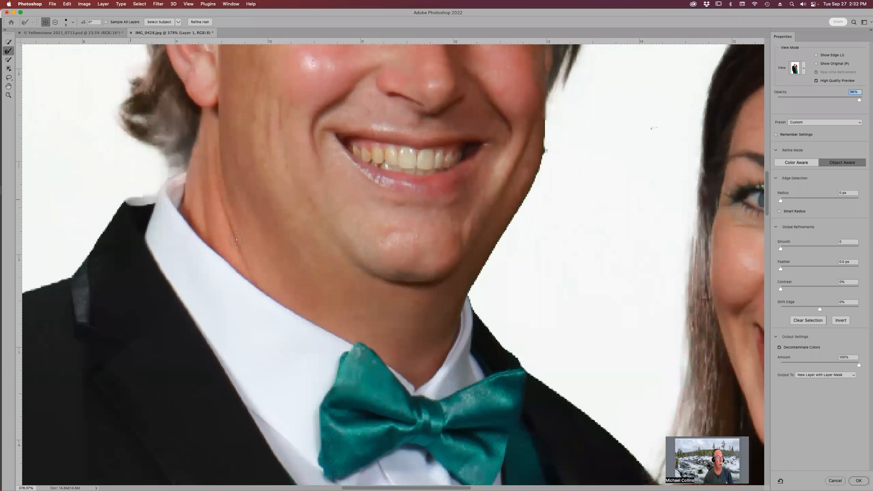
pyautogui.press('super+z')
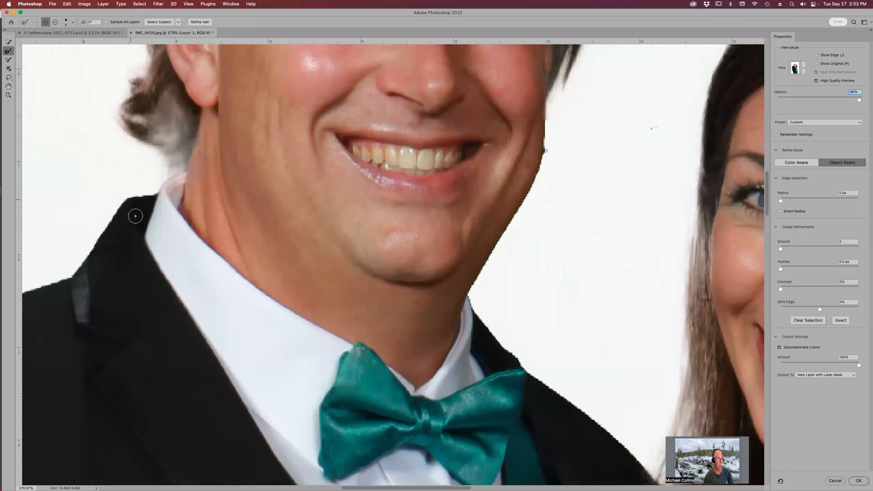
# Check the Brush tool's settings near the man's collar without changing them.
pyautogui.press('b')
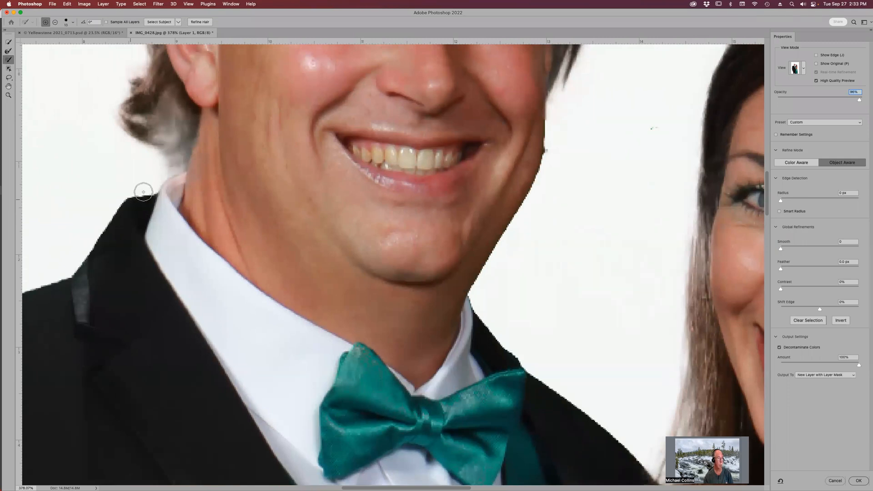
pyautogui.rightClick(159, 173)
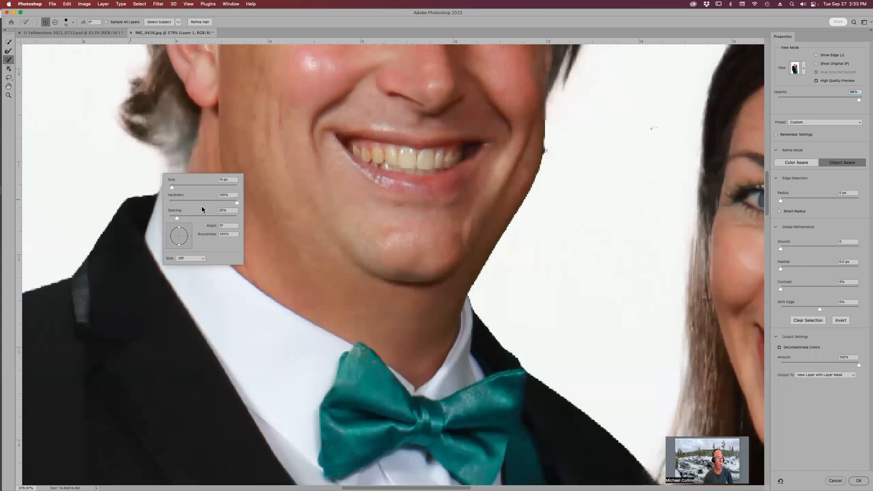
pyautogui.click(310, 24)
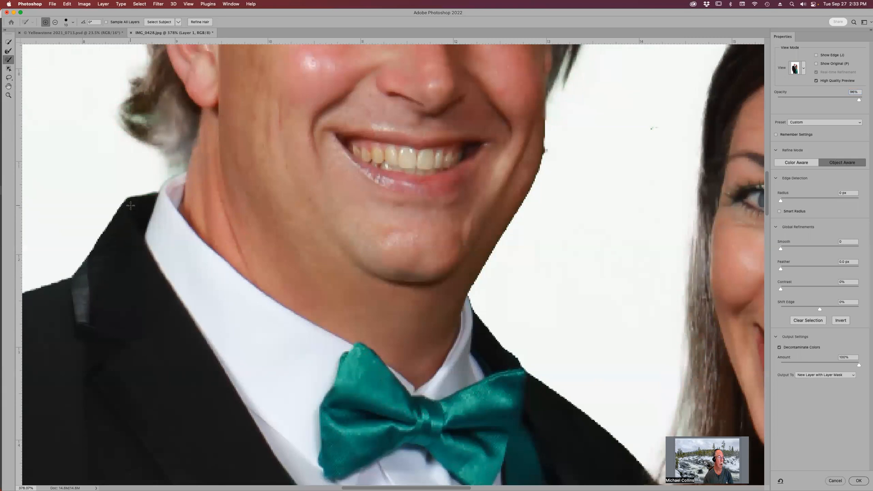
pyautogui.moveTo(138, 305); pyautogui.dragTo(351, 228)
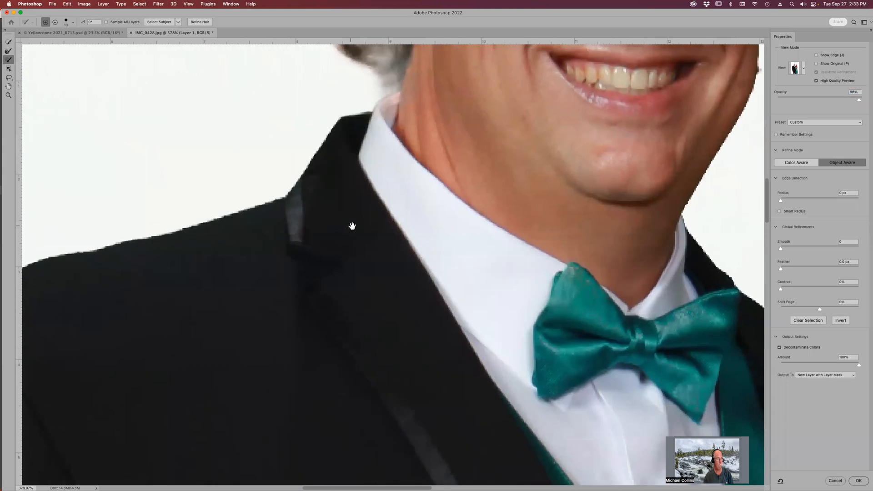
# Dab along the man's jacket shoulder and lapel notch with the Refine Edge Brush in subtract mode.
pyautogui.press('r')
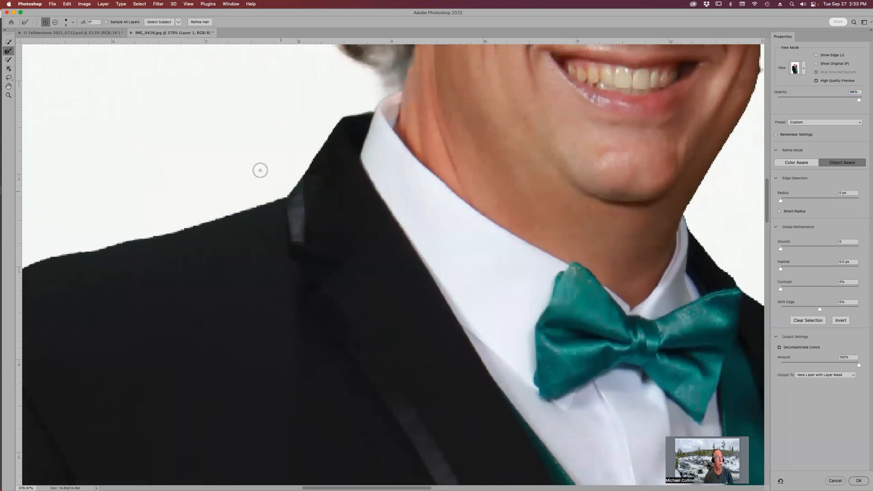
pyautogui.click(56, 25)
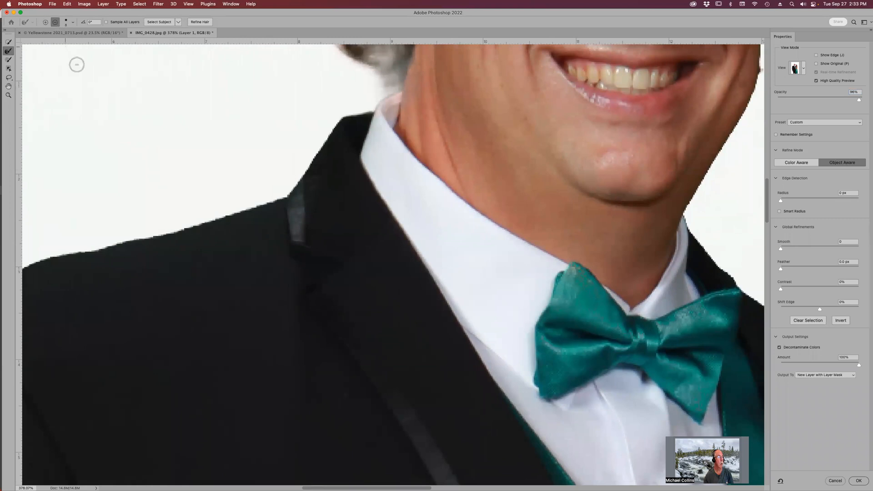
pyautogui.click(283, 192)
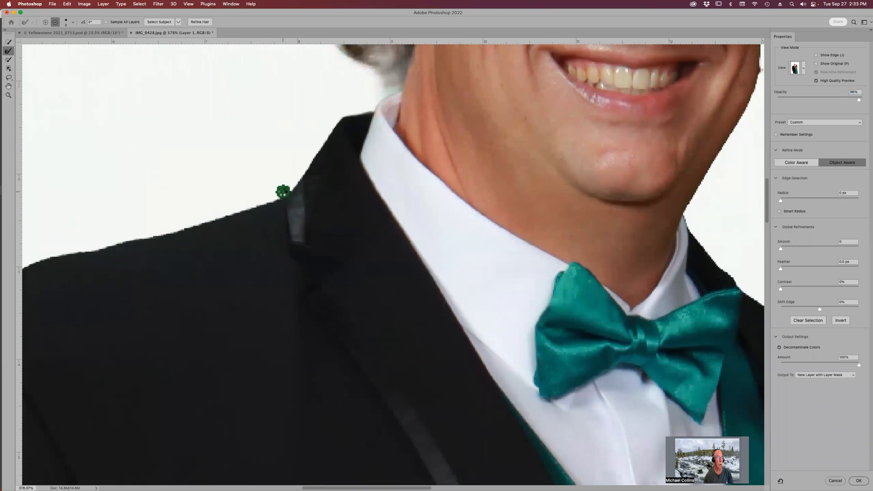
pyautogui.click(183, 223)
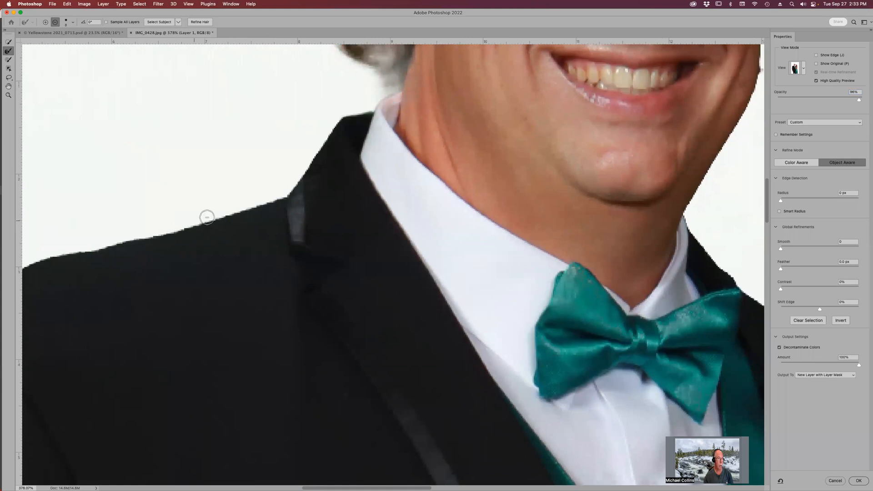
pyautogui.click(281, 191)
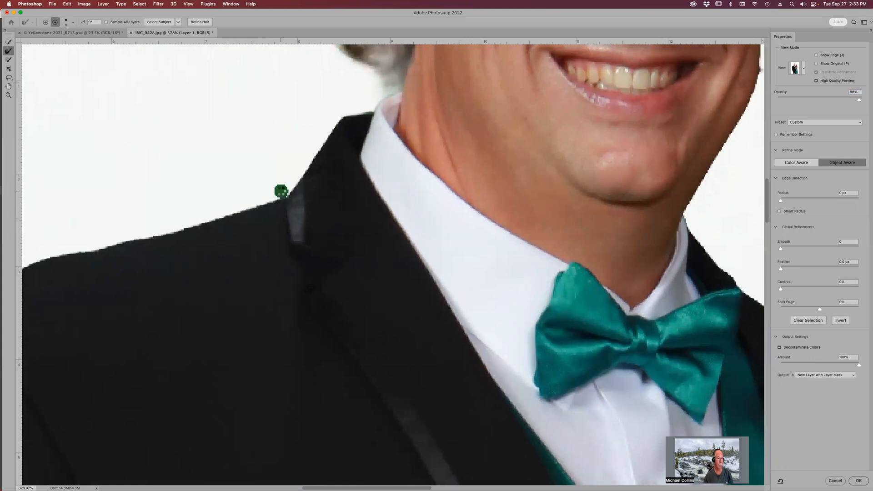
# Output the refined selection to a new layer with layer mask and hide the Background layer.
pyautogui.press('super+0')
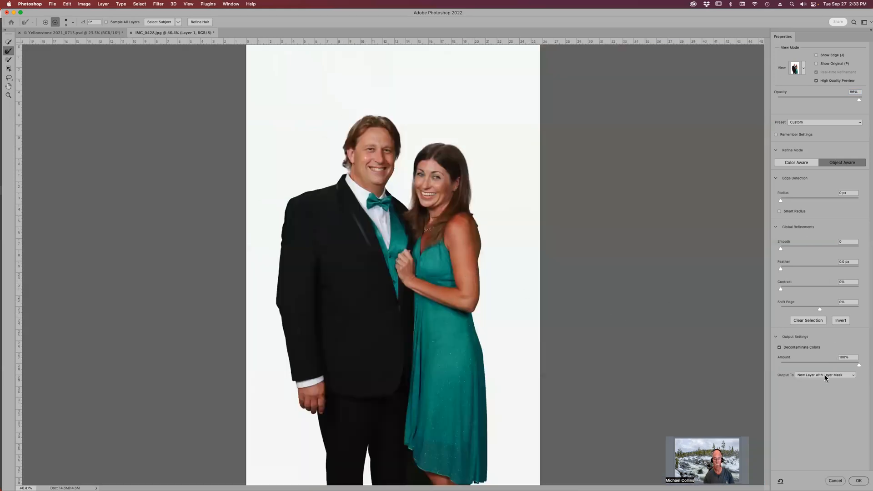
pyautogui.click(858, 481)
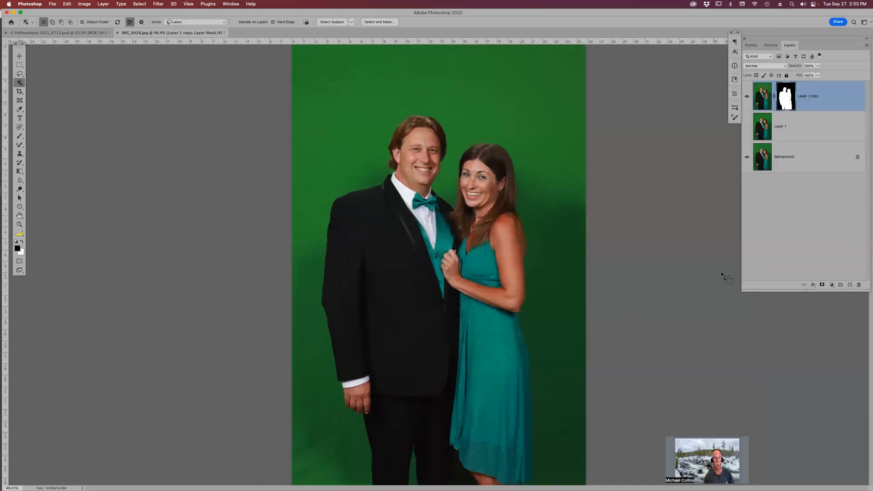
pyautogui.click(747, 159)
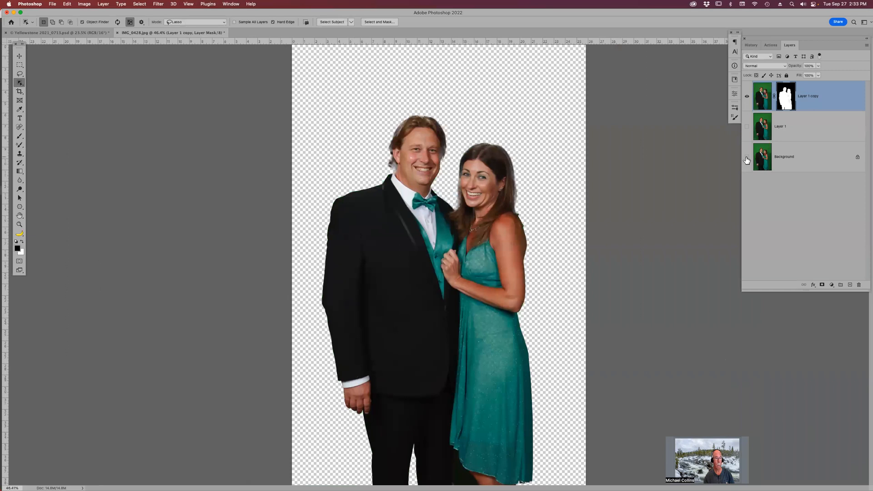
# Prepare the Brush tool with a much smaller soft tip for touching up the layer mask around the man's ear.
pyautogui.press('z')
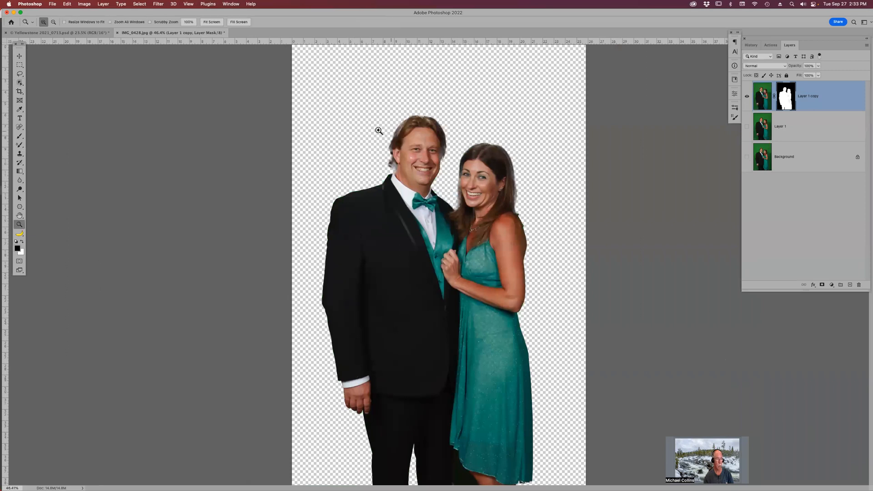
pyautogui.moveTo(417, 200)
pyautogui.mouseDown()
pyautogui.moveTo(437, 195)
pyautogui.moveTo(423, 206)
pyautogui.mouseUp()
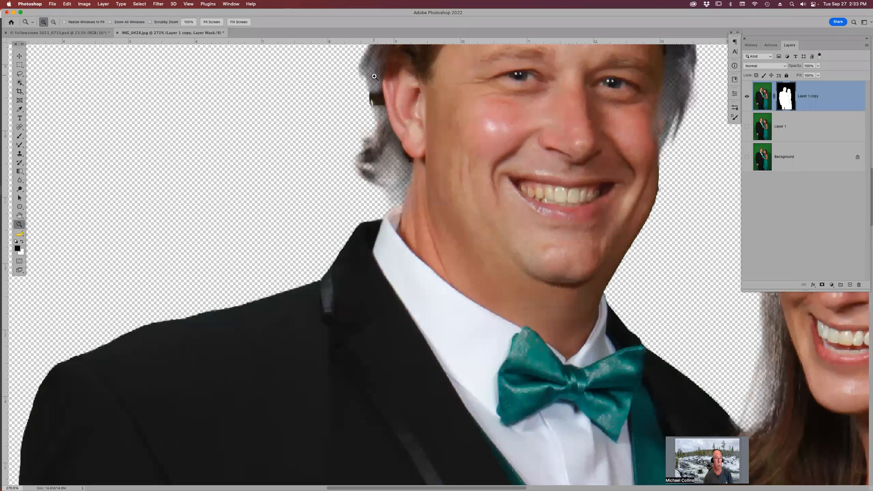
pyautogui.press('b')
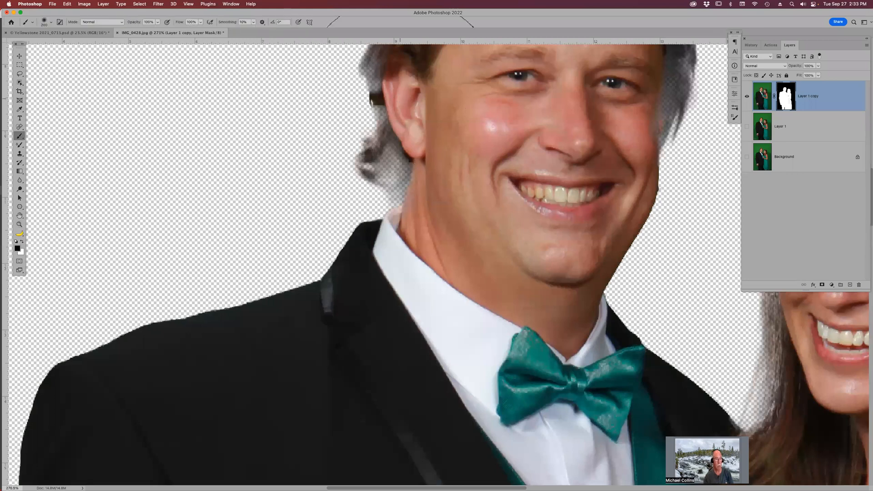
pyautogui.press('[')
pyautogui.press('[')
pyautogui.press('[')
pyautogui.press('[')
pyautogui.press('[')
pyautogui.press('[')
pyautogui.press('[')
pyautogui.press('[')
pyautogui.press('[')
pyautogui.press('[')
pyautogui.press('[')
pyautogui.press('[')
pyautogui.rightClick(387, 73)
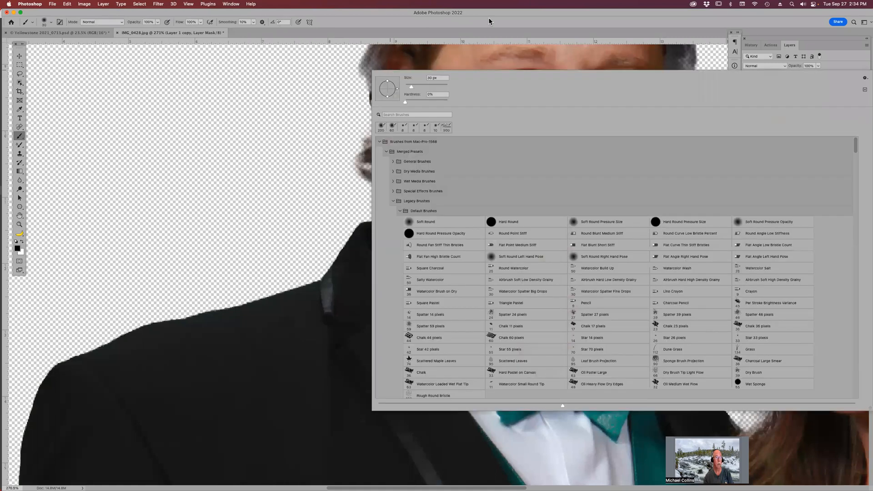
pyautogui.click(660, 17)
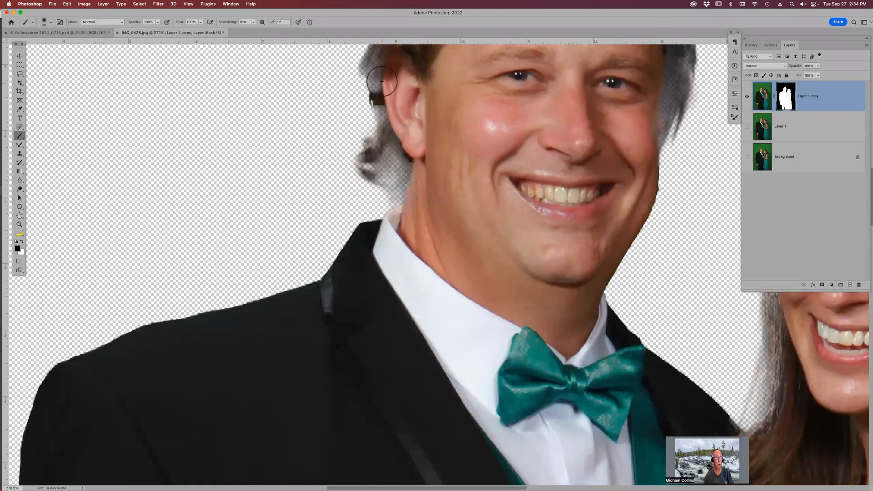
# Paint with white on the layer mask to restore the semi-transparent hair from above the man's ear to his crown.
pyautogui.moveTo(383, 68); pyautogui.dragTo(379, 79)
pyautogui.press('x')
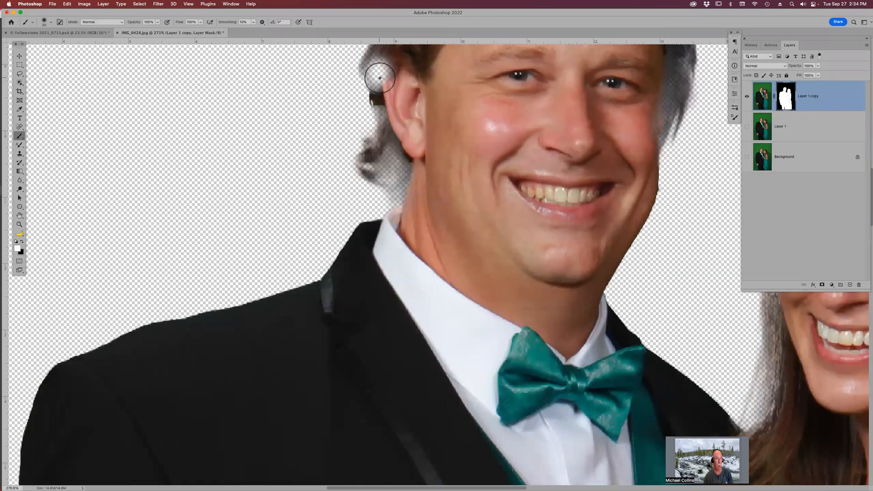
pyautogui.scroll(5, 470, 224)
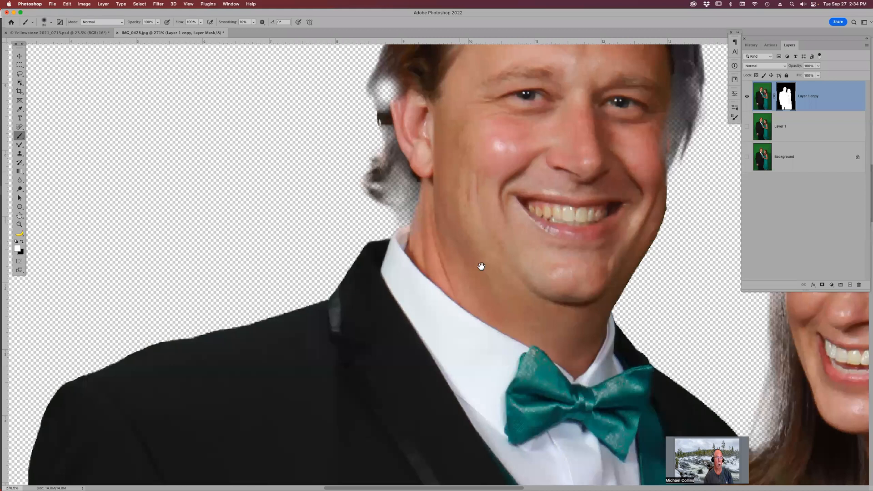
pyautogui.moveTo(410, 180)
pyautogui.mouseDown()
pyautogui.moveTo(410, 201)
pyautogui.moveTo(419, 187)
pyautogui.mouseUp()
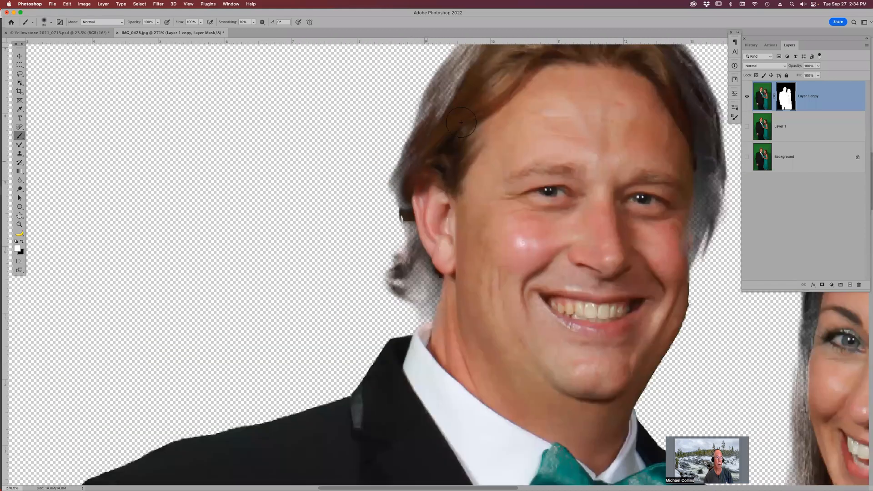
pyautogui.moveTo(482, 117); pyautogui.dragTo(496, 206)
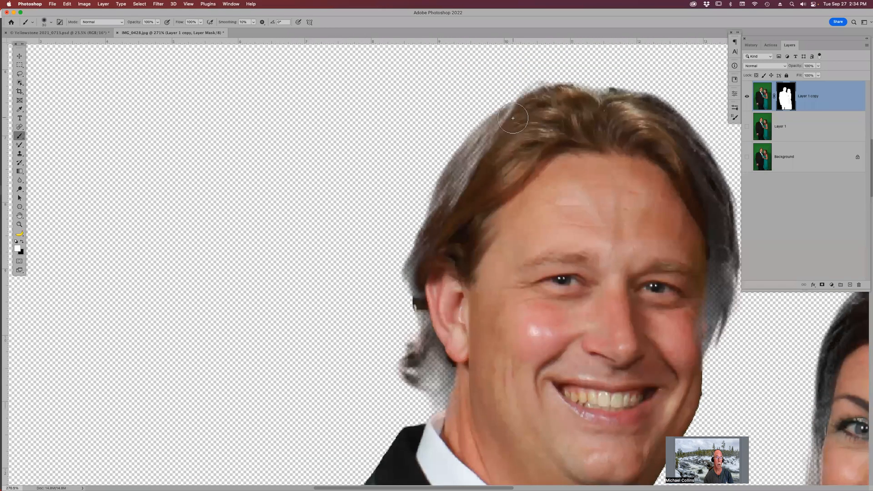
pyautogui.moveTo(504, 124)
pyautogui.mouseDown()
pyautogui.moveTo(474, 152)
pyautogui.moveTo(440, 222)
pyautogui.moveTo(453, 184)
pyautogui.moveTo(446, 202)
pyautogui.moveTo(523, 103)
pyautogui.mouseUp()
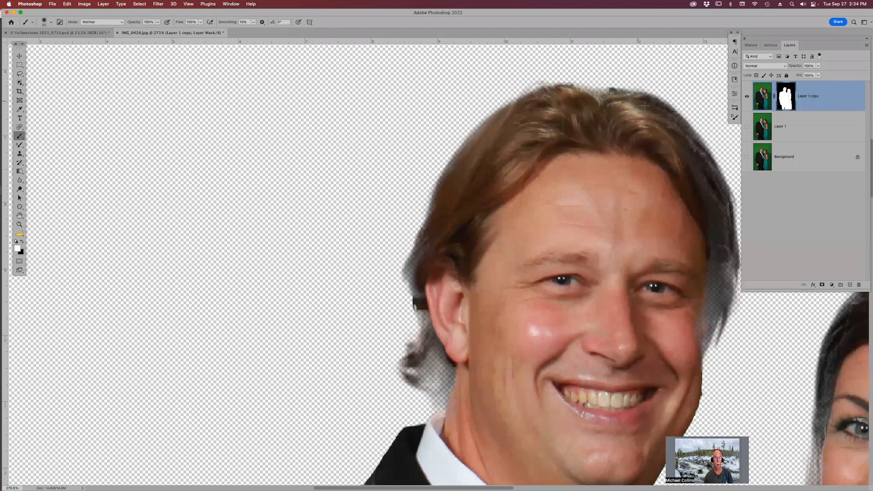
# Restore the man's hair beside his far cheek and the curls behind his visible ear, using a smaller white brush on the mask.
pyautogui.moveTo(701, 330)
pyautogui.mouseDown()
pyautogui.moveTo(725, 256)
pyautogui.moveTo(719, 299)
pyautogui.mouseUp()
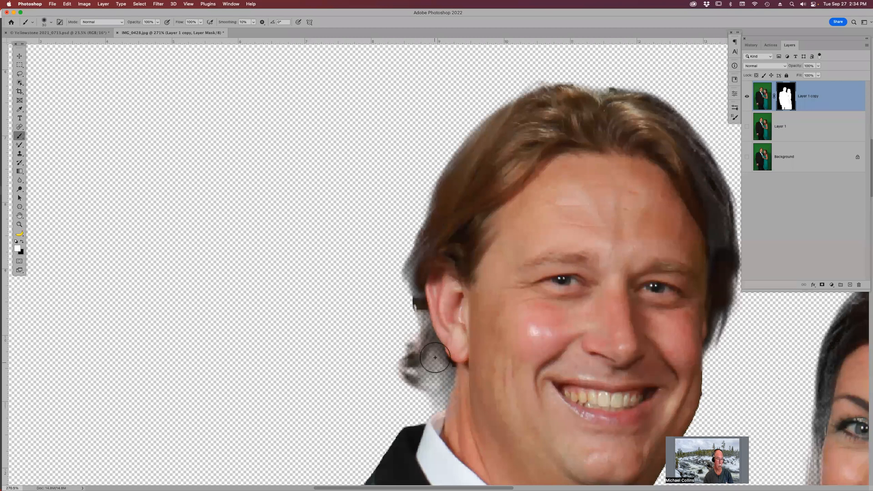
pyautogui.press('[')
pyautogui.moveTo(453, 359)
pyautogui.mouseDown()
pyautogui.moveTo(448, 388)
pyautogui.moveTo(453, 371)
pyautogui.moveTo(407, 270)
pyautogui.moveTo(424, 235)
pyautogui.mouseUp()
pyautogui.moveTo(433, 354)
pyautogui.mouseDown()
pyautogui.moveTo(420, 380)
pyautogui.moveTo(409, 379)
pyautogui.moveTo(413, 347)
pyautogui.mouseUp()
pyautogui.moveTo(437, 387); pyautogui.dragTo(423, 380)
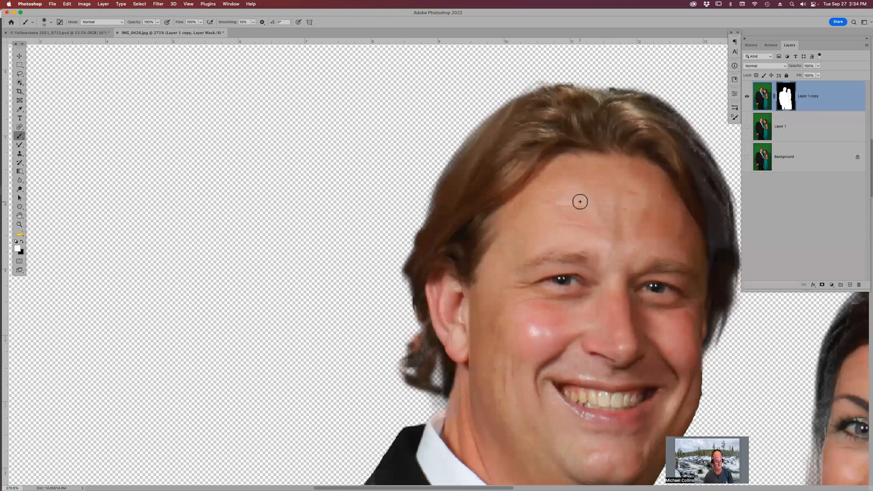
# Move the masked couple layer into the Yellowstone landscape document with the Move tool, accepting the bit-depth conversion.
pyautogui.press('v')
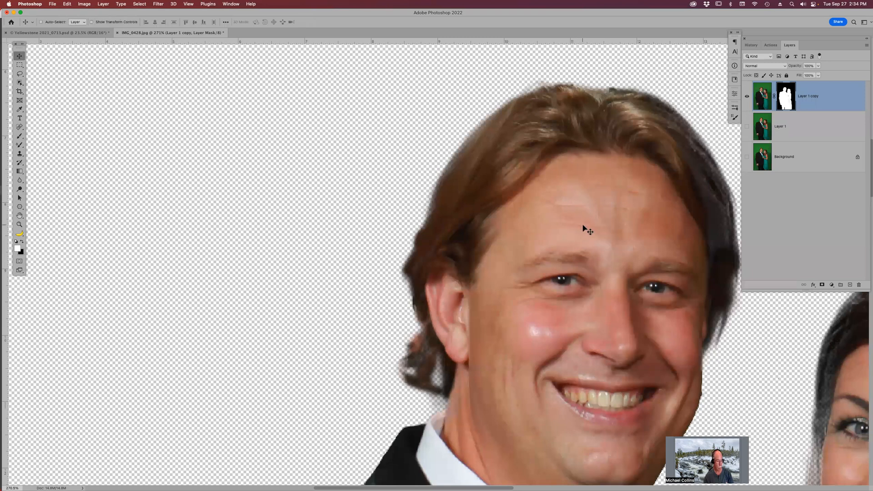
pyautogui.moveTo(463, 188); pyautogui.dragTo(128, 5)
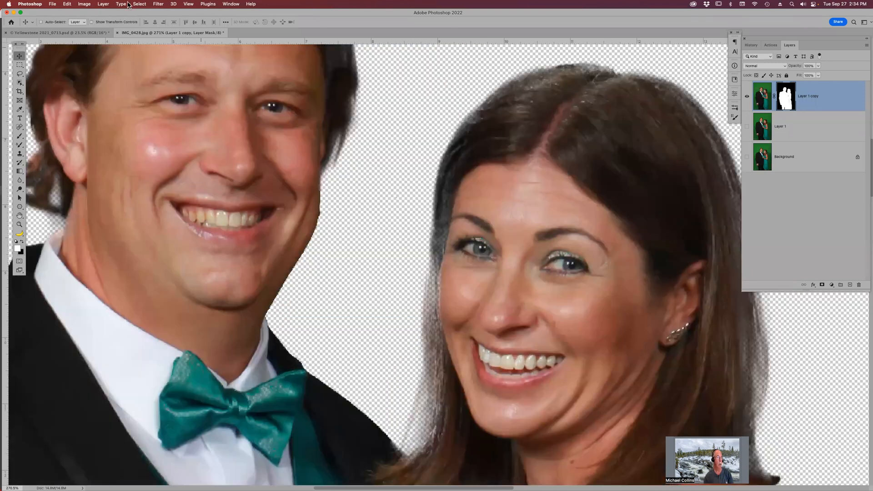
pyautogui.click(102, 32)
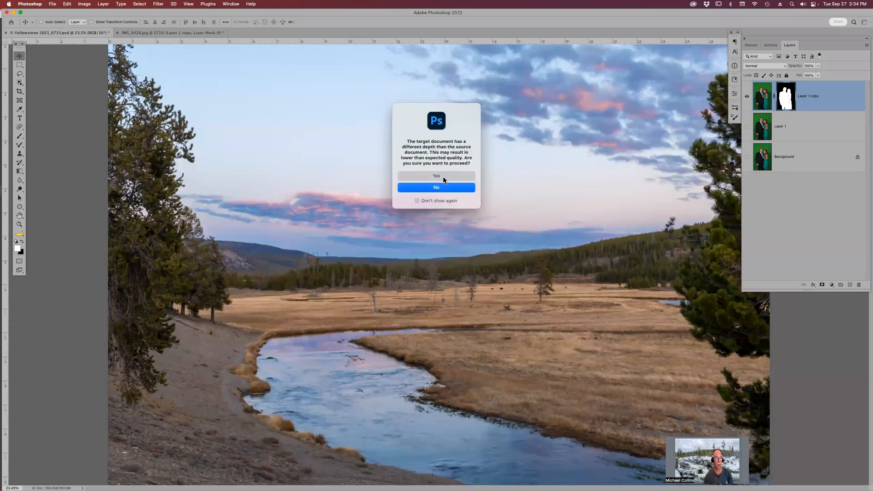
pyautogui.click(443, 177)
pyautogui.click(501, 271)
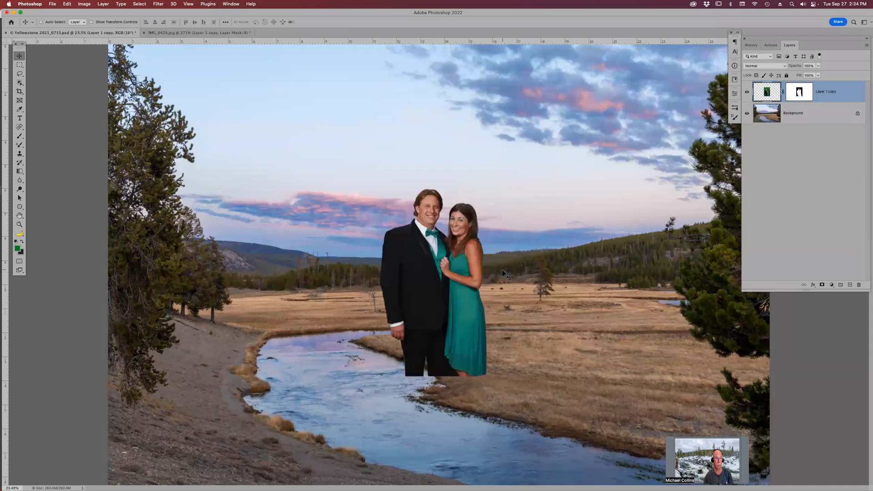
# Move the couple over the river and paint black on their layer mask with a larger brush to fade the cropped lower edge.
pyautogui.moveTo(454, 295); pyautogui.dragTo(371, 317)
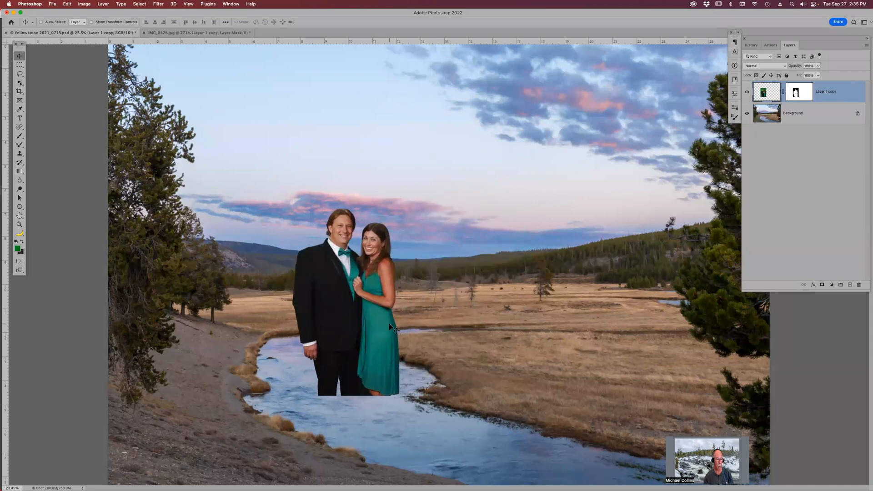
pyautogui.press('b')
pyautogui.click(798, 93)
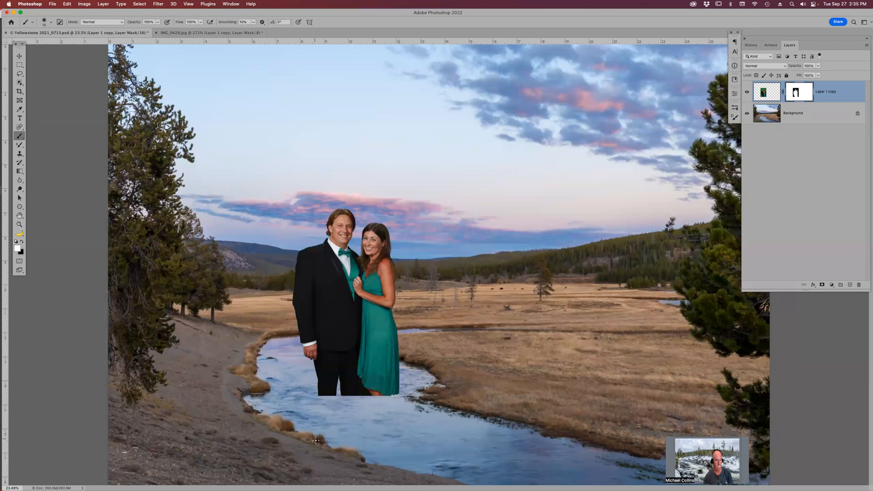
pyautogui.press(']')
pyautogui.press(']')
pyautogui.press(']')
pyautogui.press(']')
pyautogui.press(']')
pyautogui.press(']')
pyautogui.press(']')
pyautogui.press(']')
pyautogui.press(']')
pyautogui.press(']')
pyautogui.press(']')
pyautogui.press('x')
pyautogui.moveTo(374, 400)
pyautogui.mouseDown()
pyautogui.moveTo(399, 399)
pyautogui.moveTo(316, 396)
pyautogui.moveTo(364, 395)
pyautogui.mouseUp()
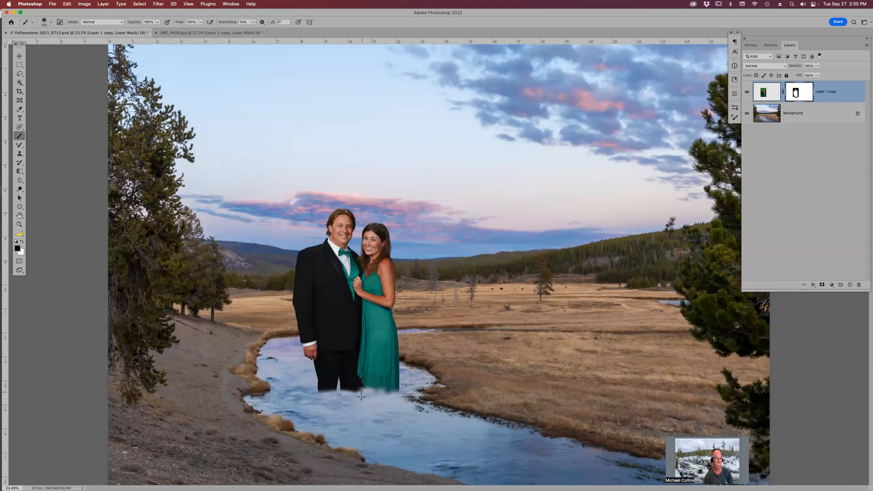
# Preview the composite in full-screen mode and return to the standard screen.
pyautogui.moveTo(611, 481)
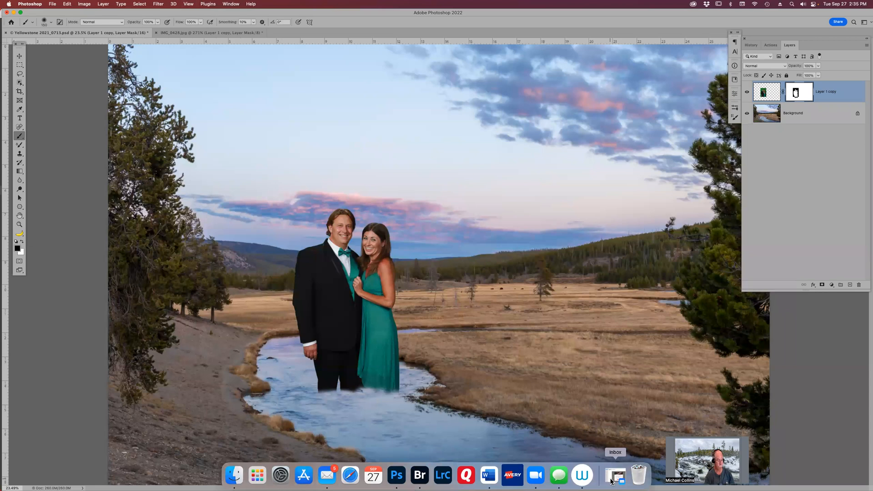
pyautogui.press('f')
pyautogui.press('f')
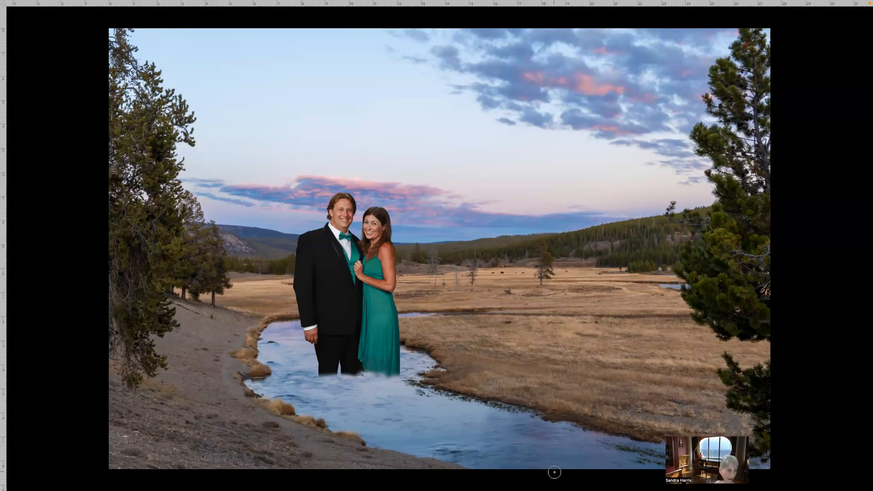
pyautogui.press('f')
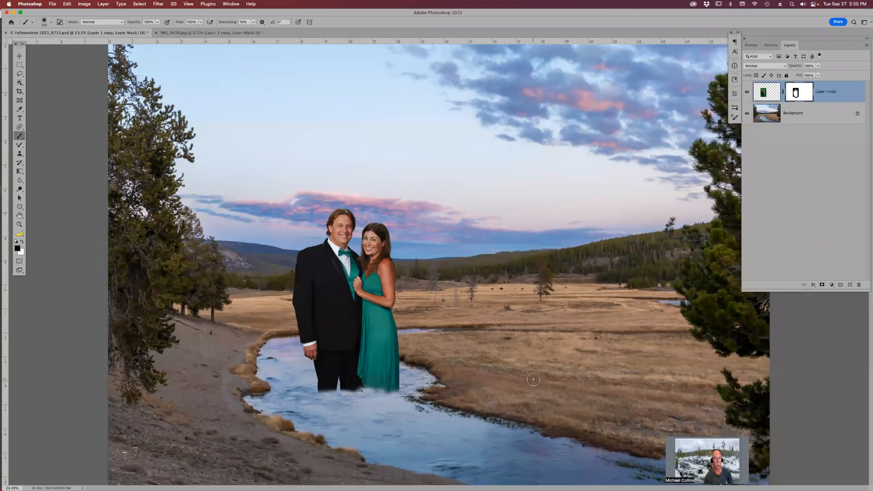
# Hide the landscape Background and test a green-filled layer behind the couple, deleting that layer again.
pyautogui.click(746, 114)
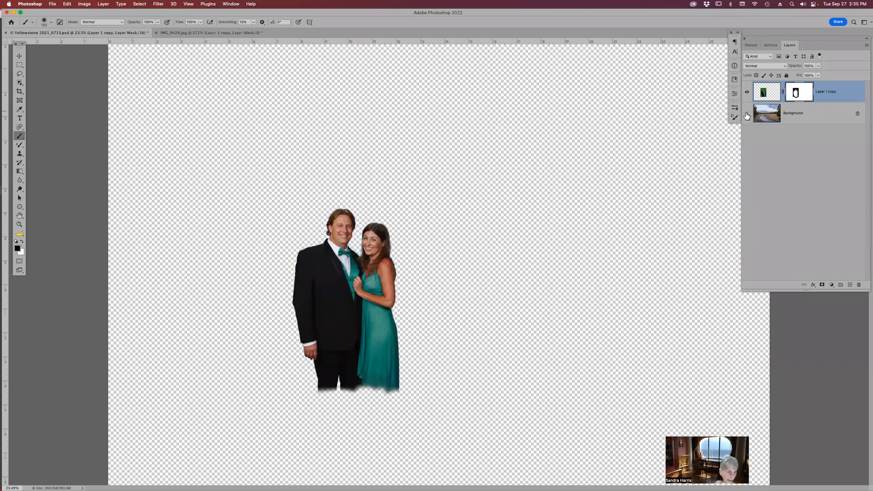
pyautogui.click(804, 117)
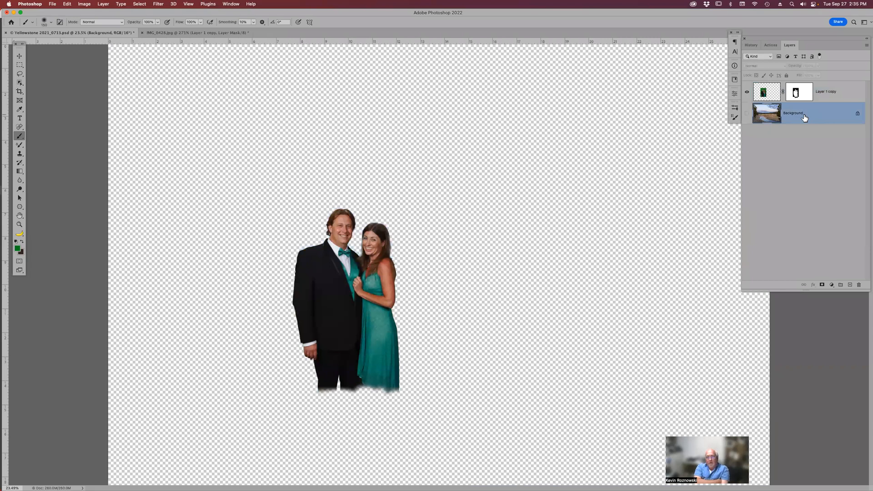
pyautogui.click(849, 285)
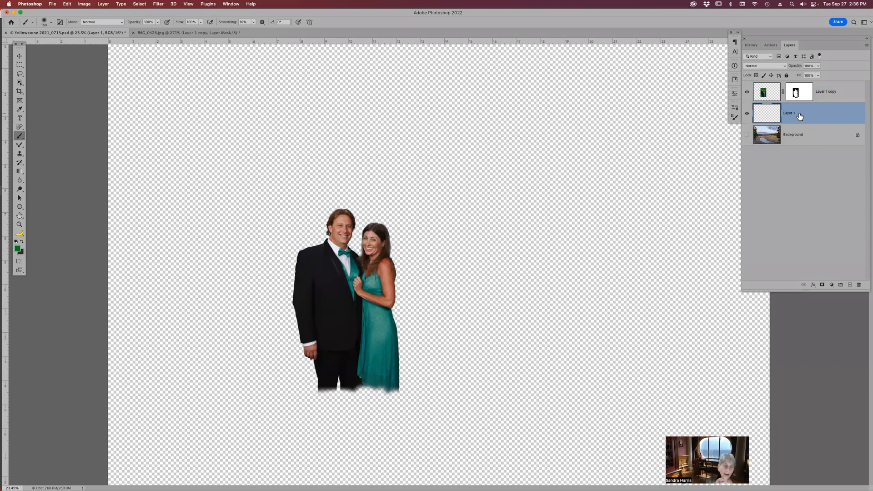
pyautogui.hotkey('alt', 'BackSpace')
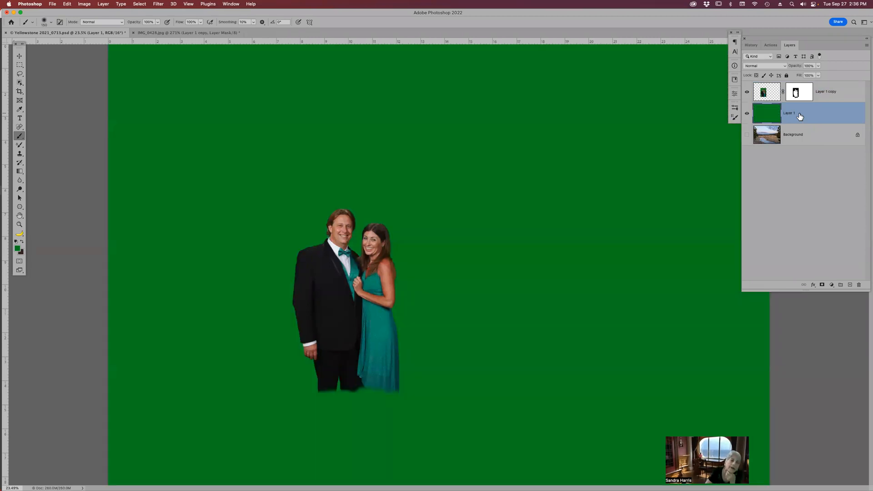
pyautogui.press('super+z')
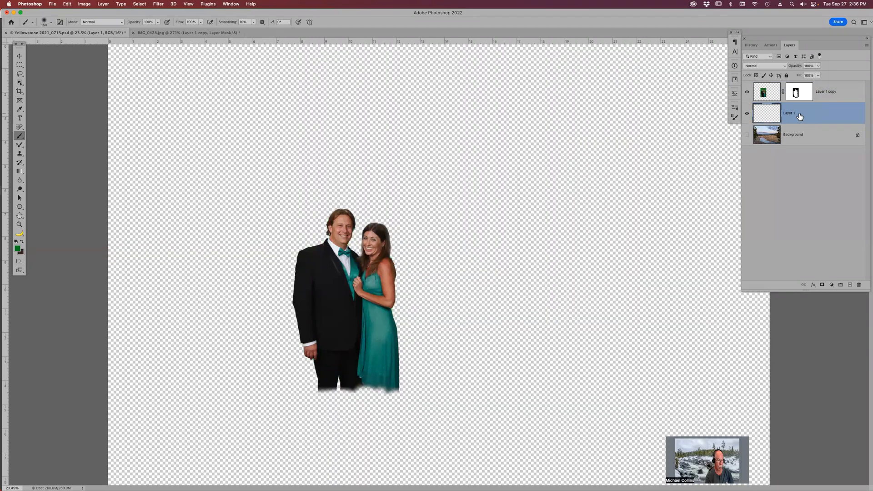
pyautogui.press('super+shift+z')
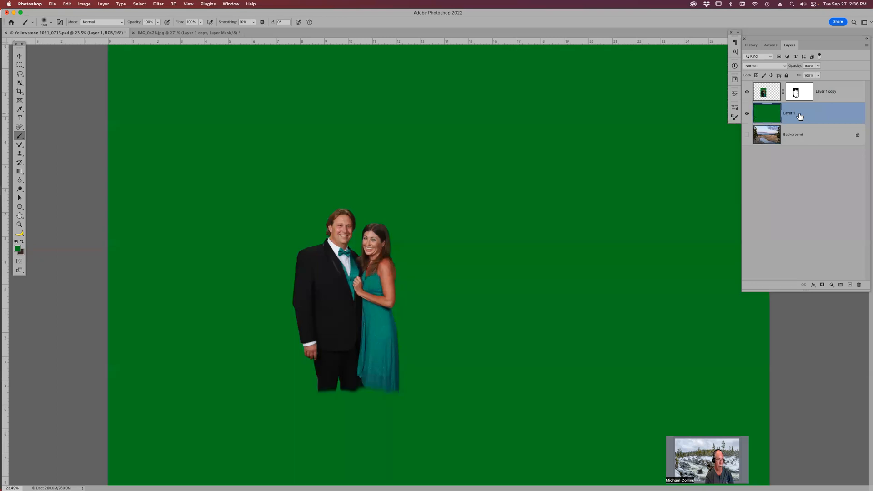
pyautogui.press('BackSpace')
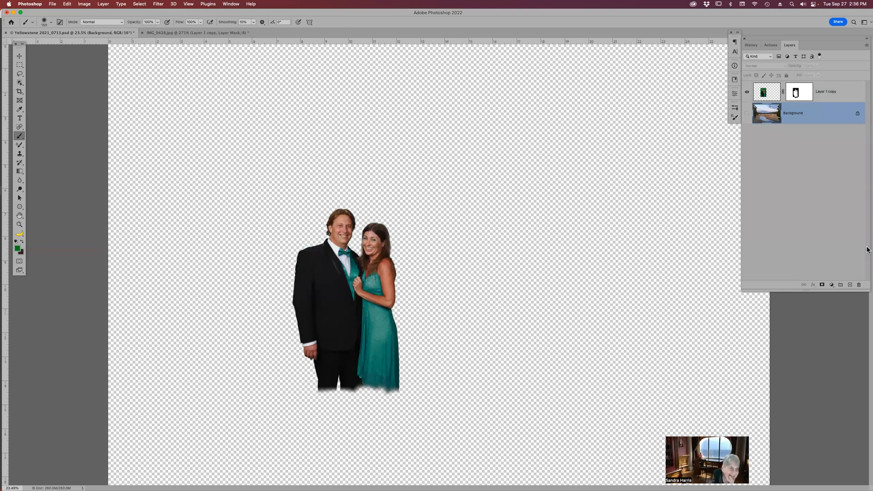
# Add a layer filled with default white beneath the couple, hiding it and showing the landscape Background again.
pyautogui.click(850, 285)
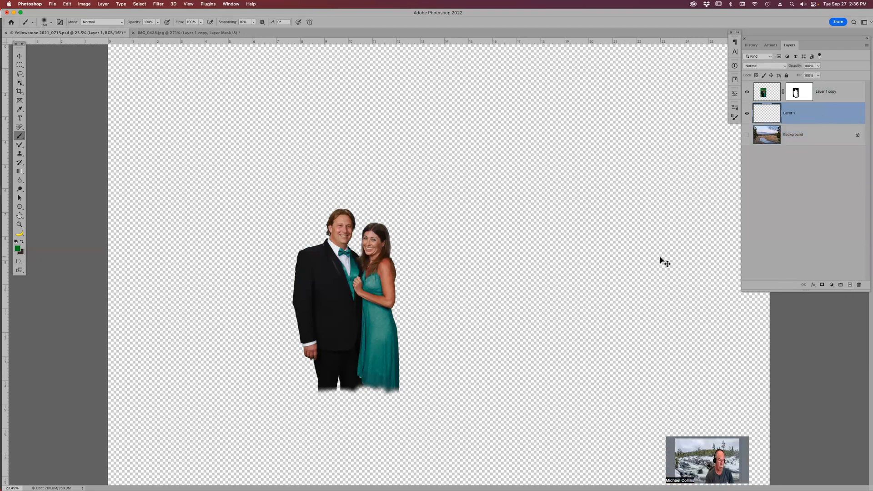
pyautogui.press('super+BackSpace')
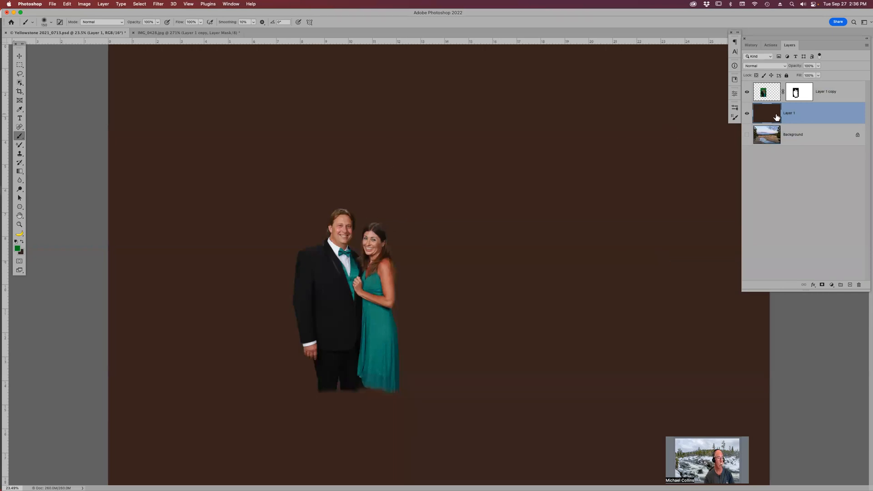
pyautogui.press('d')
pyautogui.moveTo(776, 118); pyautogui.dragTo(777, 119)
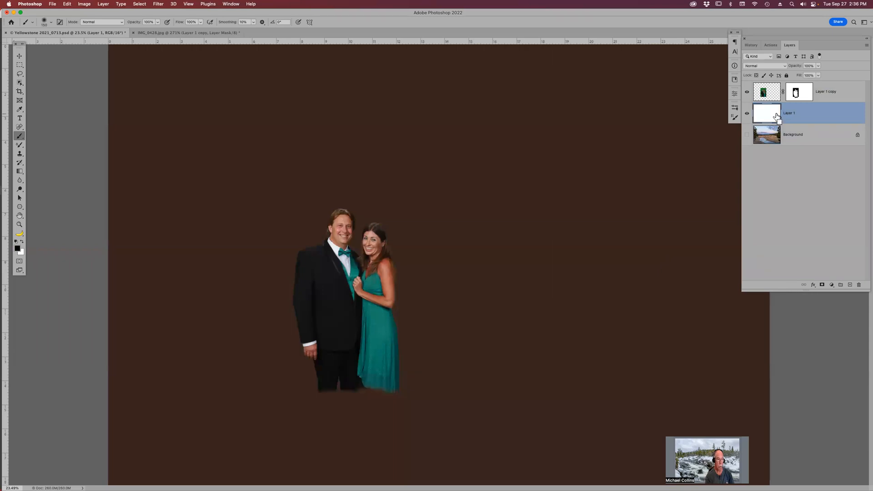
pyautogui.press('super+BackSpace')
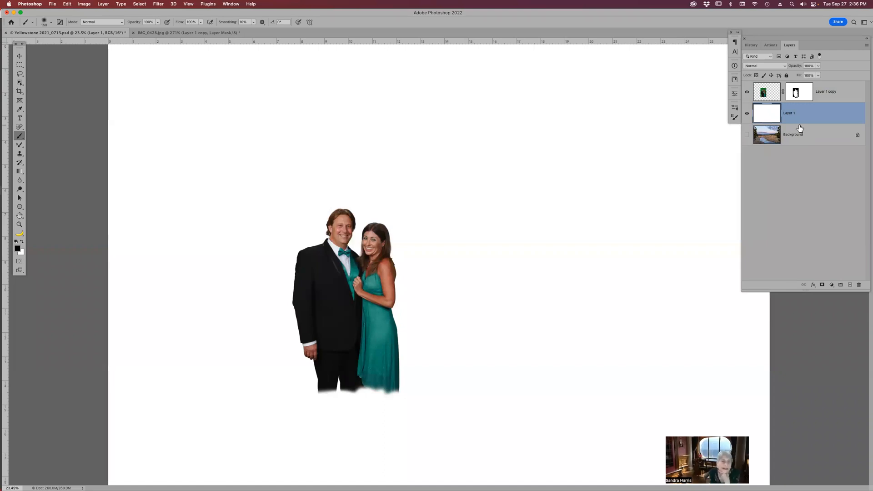
pyautogui.click(747, 114)
pyautogui.click(746, 135)
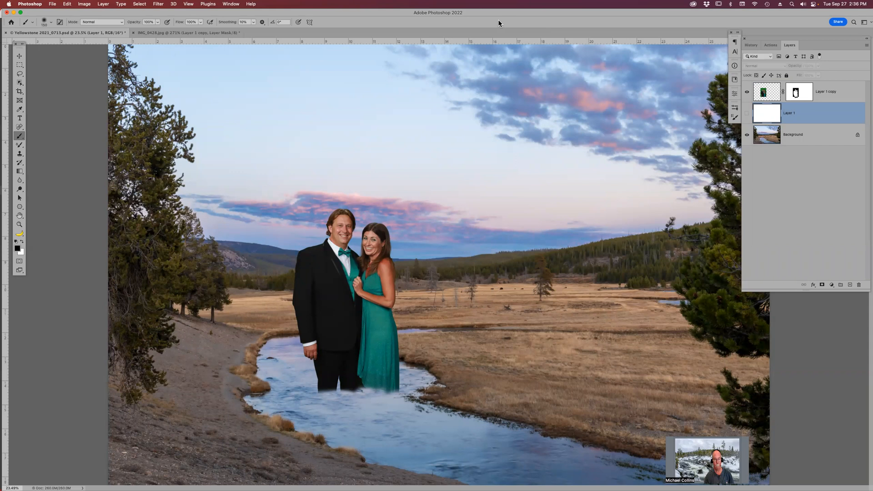
# Add a Color Lookup adjustment layer above the couple, trying Crisp_Winter.look and settling on Crisp_Warm.look as the 3DLUT file.
pyautogui.click(839, 96)
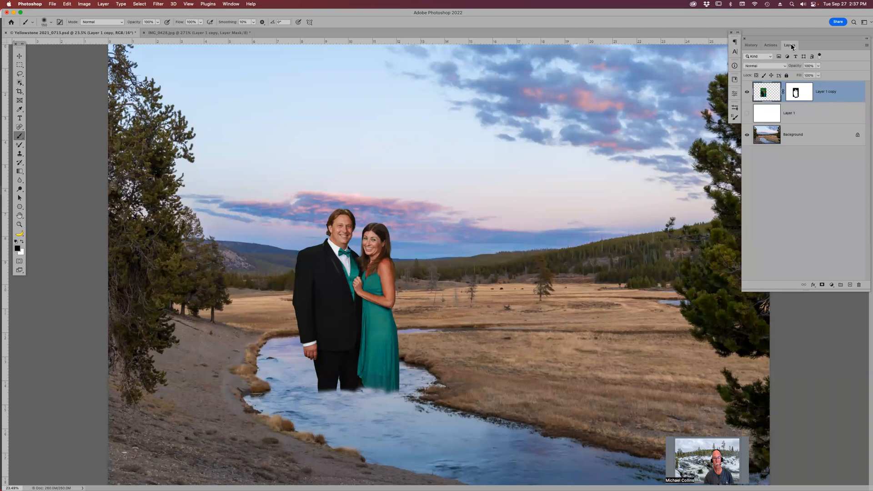
pyautogui.click(831, 285)
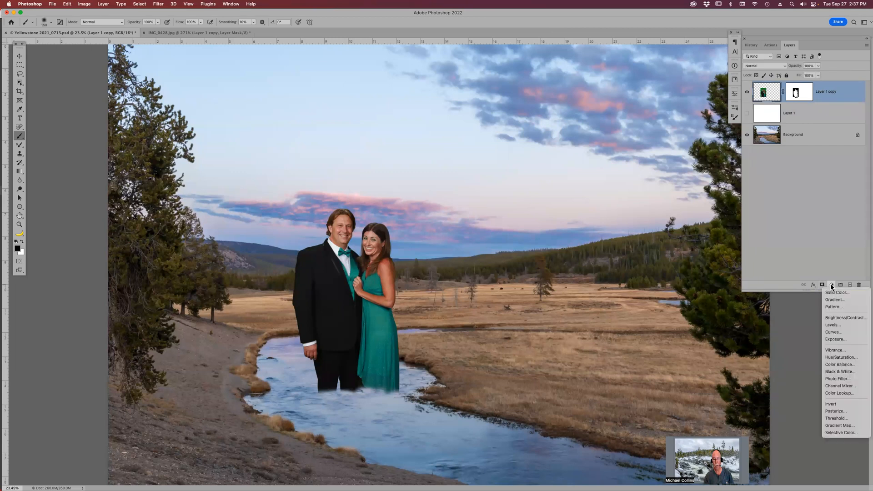
pyautogui.click(844, 394)
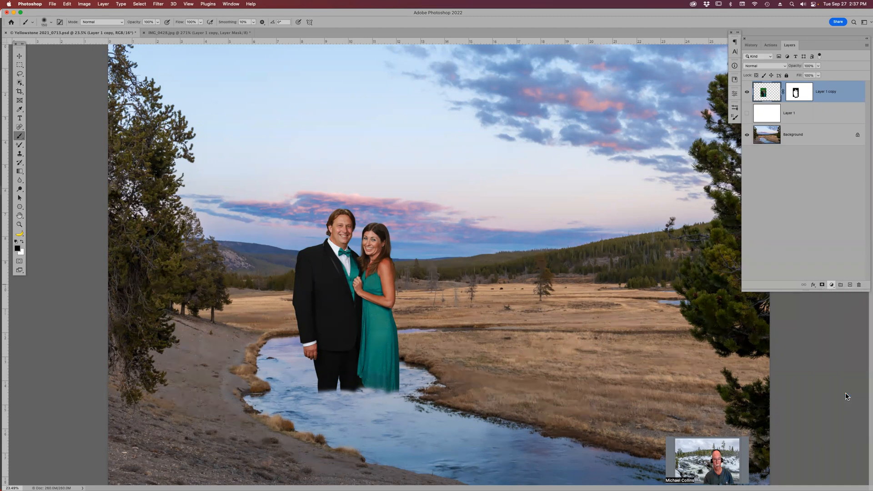
pyautogui.click(685, 114)
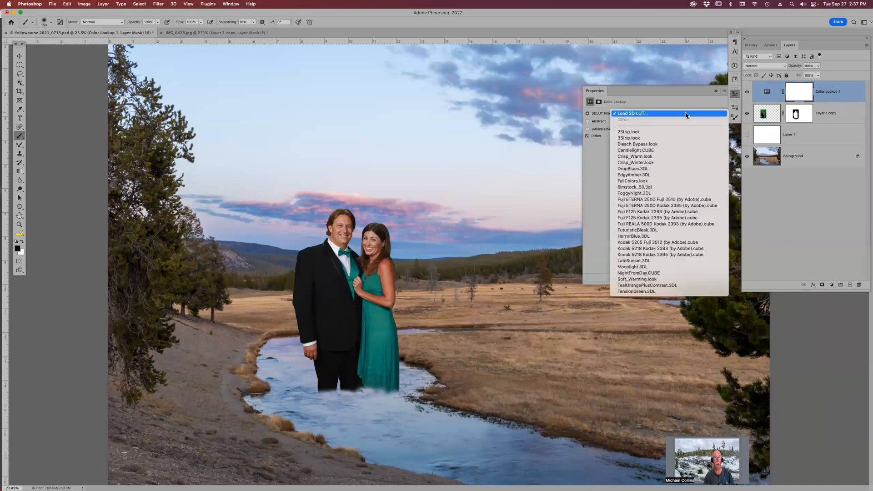
pyautogui.click(658, 163)
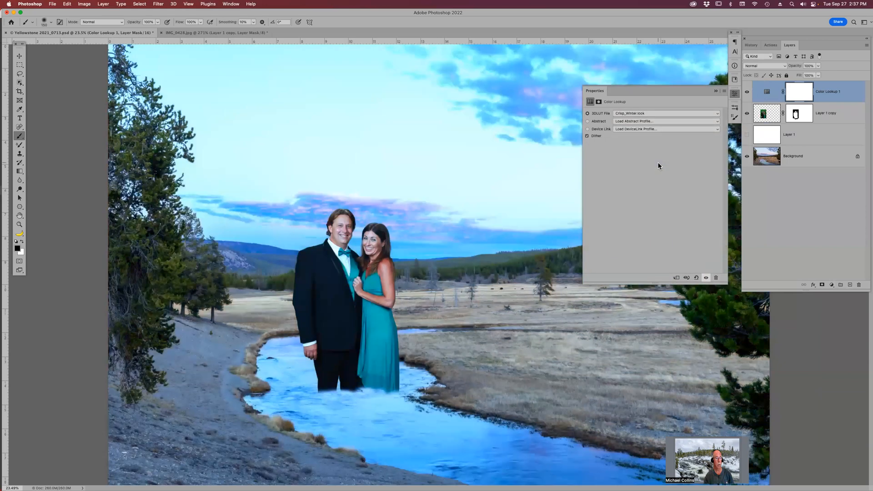
pyautogui.click(669, 111)
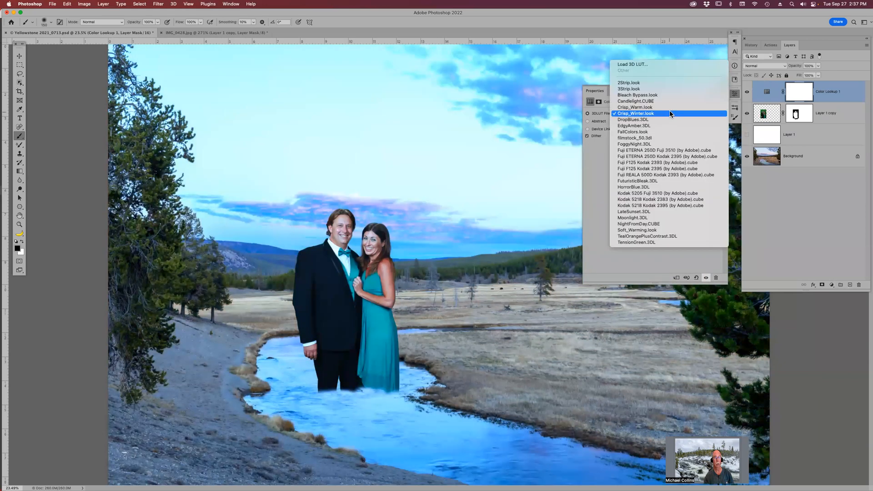
pyautogui.click(669, 108)
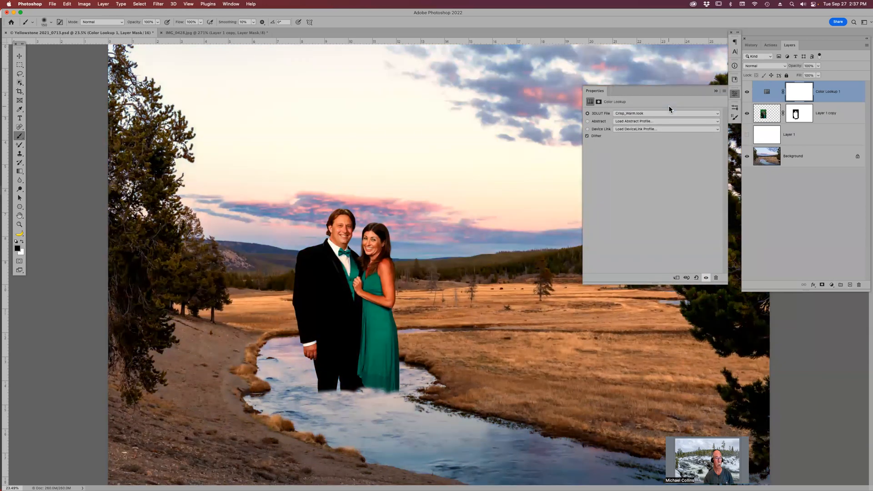
pyautogui.click(715, 92)
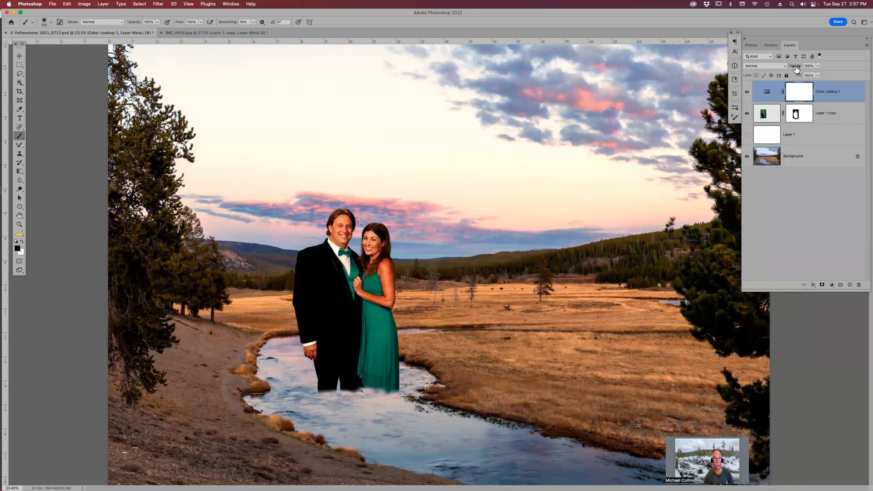
# Set the Color Lookup adjustment layer's opacity to 55%, trying other strengths first.
pyautogui.press('v')
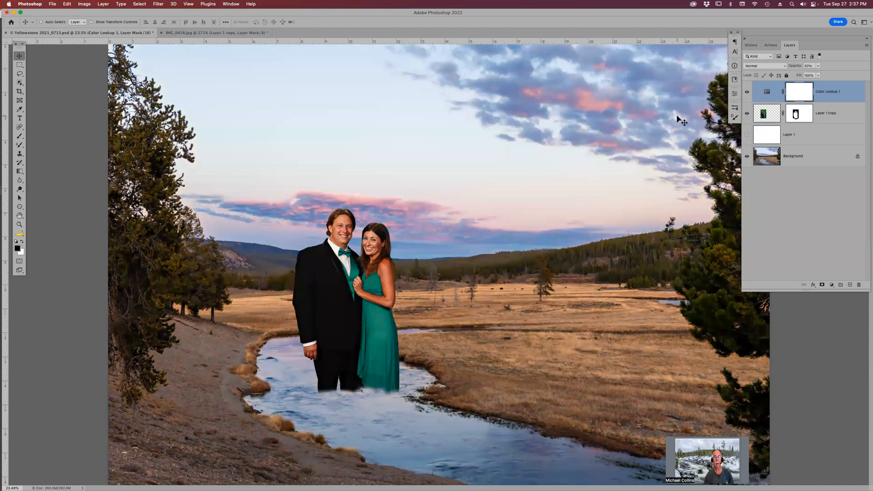
pyautogui.press('5')
pyautogui.press('8')
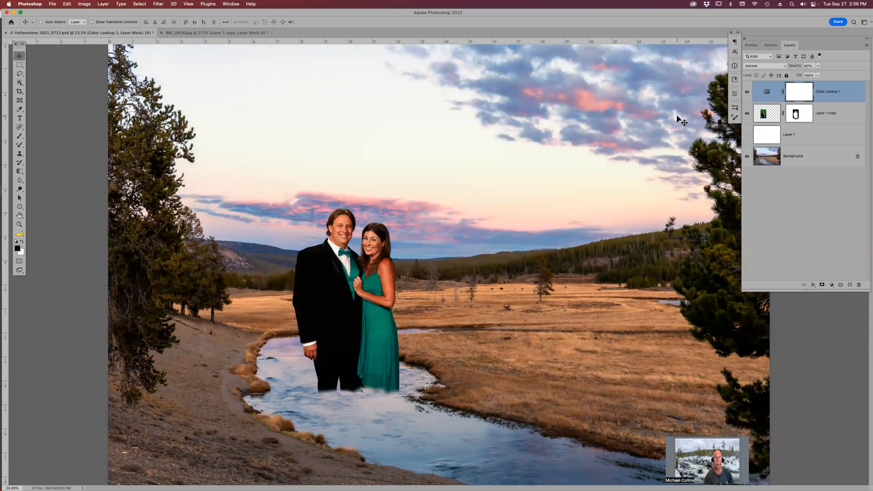
pyautogui.press('5')
pyautogui.press('5')
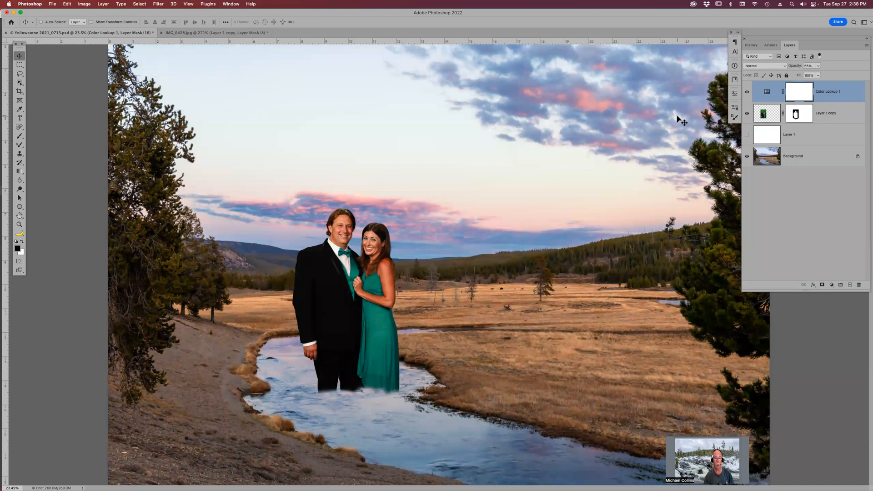
# Clip the Color Lookup adjustment to the masked couple layer.
pyautogui.moveTo(847, 105); pyautogui.dragTo(844, 100)
pyautogui.keyDown('alt'); pyautogui.click(843, 101); pyautogui.keyUp('alt')
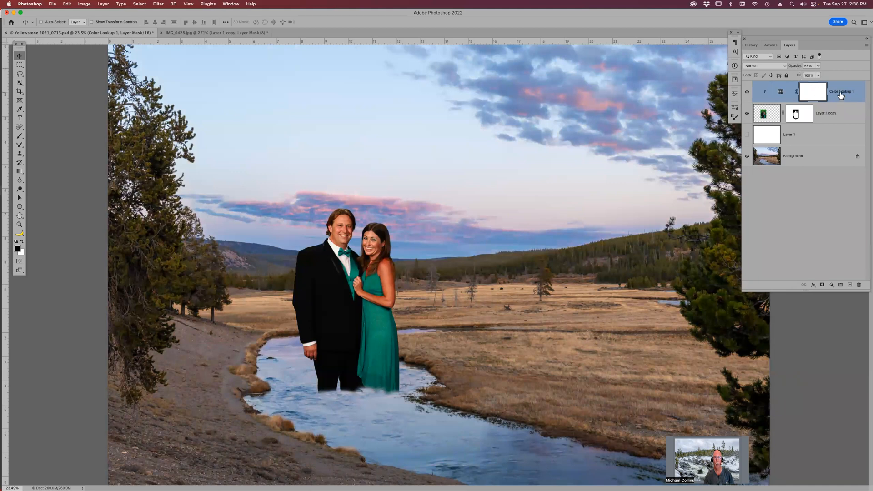
# Move the Color Lookup adjustment directly above the Background and clip it to that landscape layer, comparing the effect on and off.
pyautogui.moveTo(845, 95); pyautogui.dragTo(838, 147)
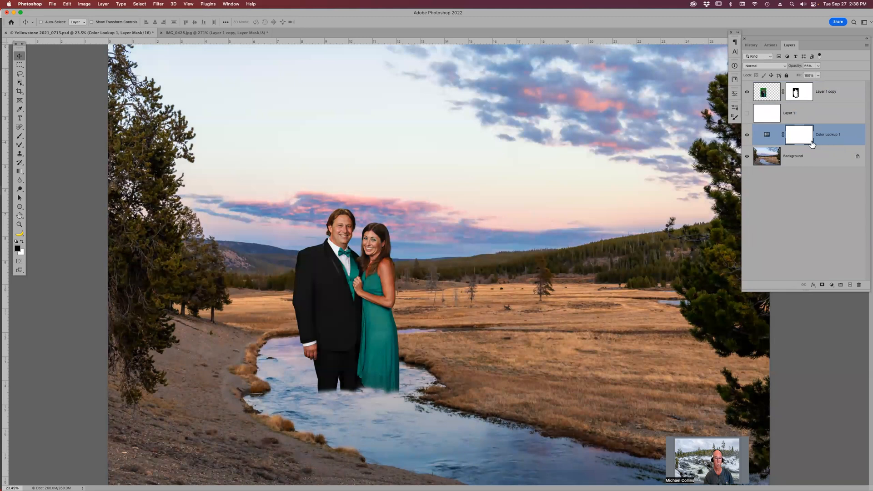
pyautogui.click(747, 136)
pyautogui.click(746, 135)
pyautogui.keyDown('alt'); pyautogui.click(828, 145); pyautogui.keyUp('alt')
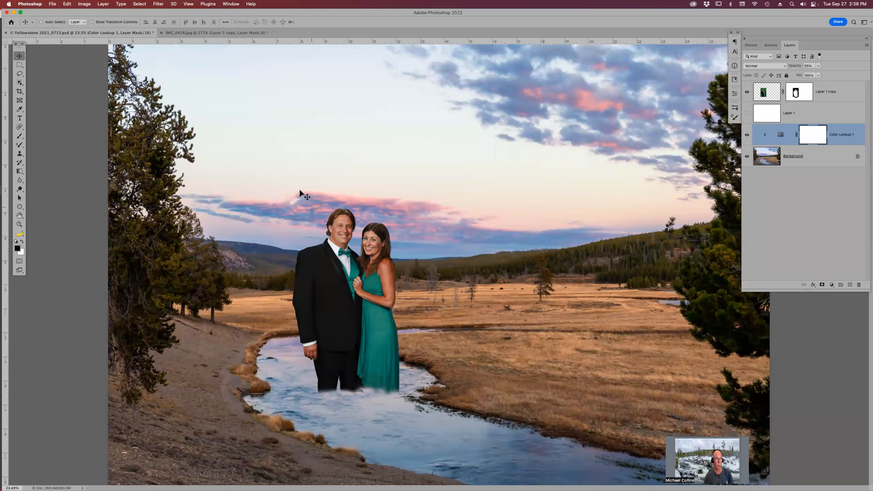
pyautogui.press('z')
pyautogui.moveTo(292, 182); pyautogui.dragTo(473, 341)
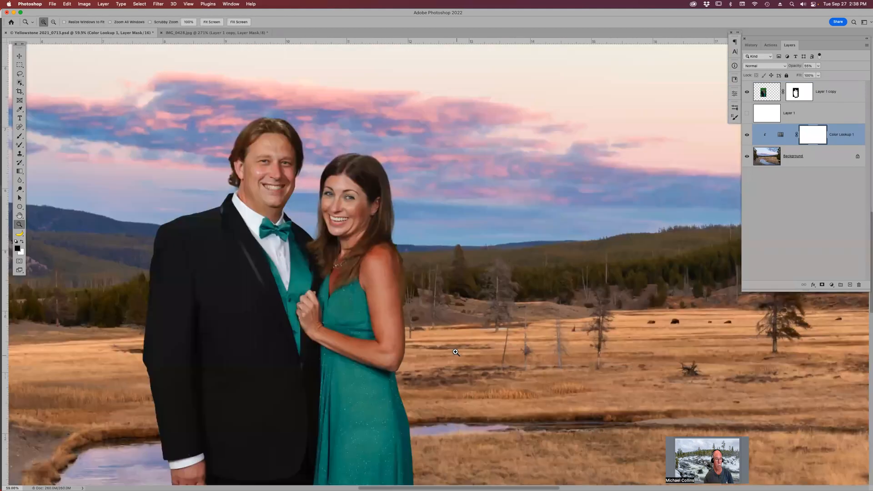
# Switch to Adobe Bridge, find the full-length photo of the leaping dancer, IMG_8537.JPG, and open it in Photoshop.
pyautogui.press('super+Tab')
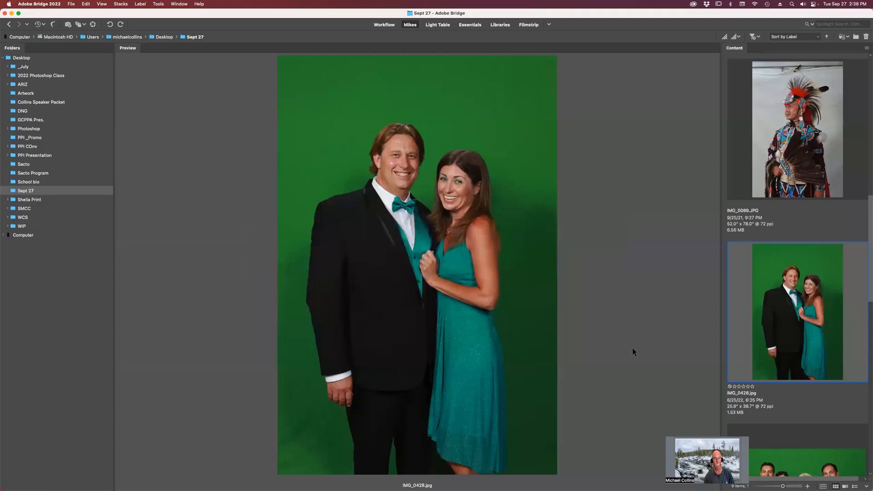
pyautogui.click(787, 165)
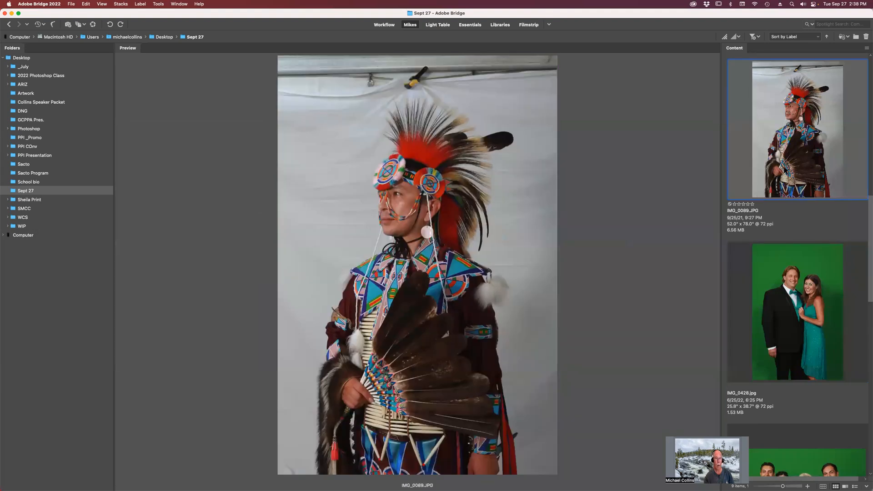
pyautogui.scroll(-5, 775, 171)
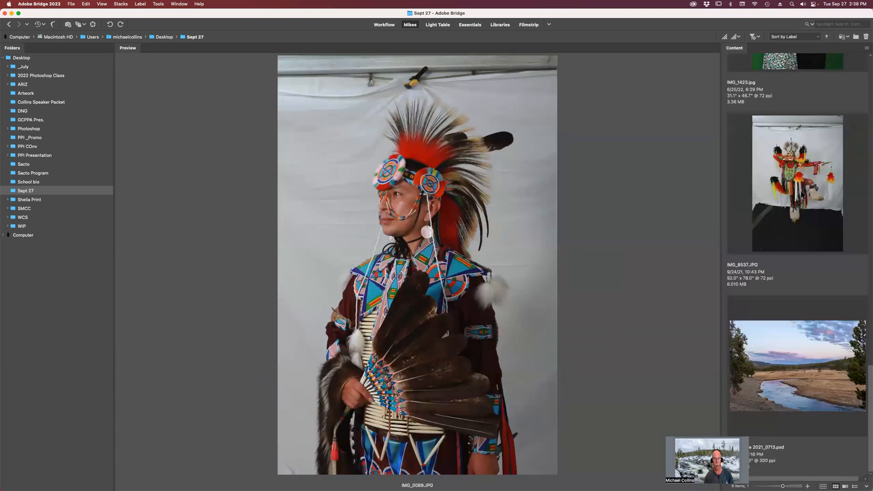
pyautogui.click(802, 193)
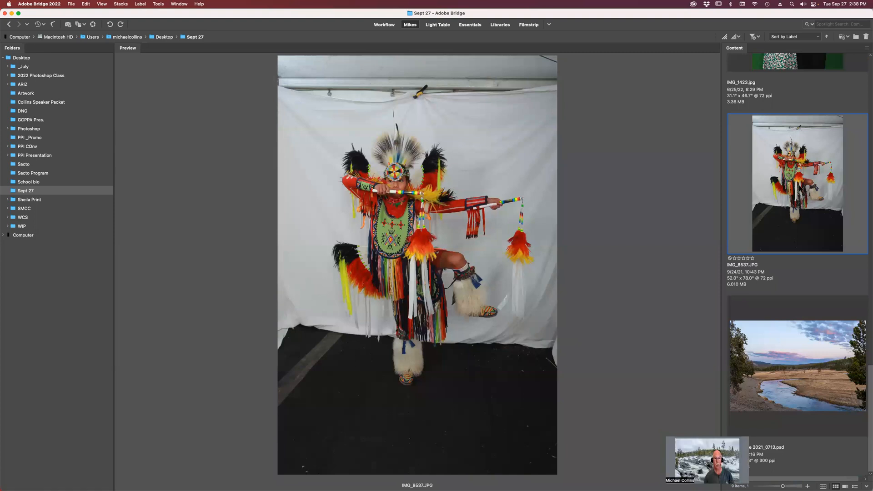
pyautogui.doubleClick(800, 189)
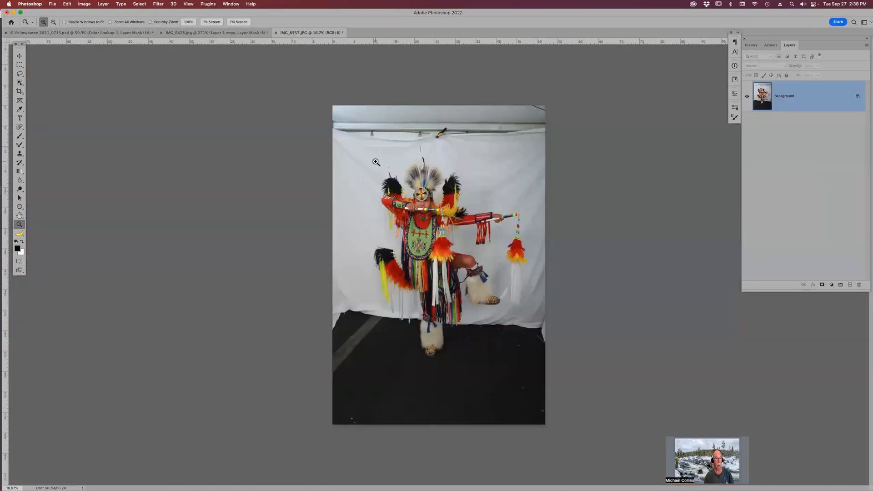
# Try selecting the dancer with the Object Selection tool and removing the backdrop clamp from the selection, and deselect everything.
pyautogui.press('w')
pyautogui.moveTo(394, 160)
pyautogui.mouseDown()
pyautogui.moveTo(373, 165)
pyautogui.moveTo(364, 194)
pyautogui.moveTo(376, 233)
pyautogui.moveTo(367, 295)
pyautogui.moveTo(376, 327)
pyautogui.moveTo(409, 357)
pyautogui.moveTo(432, 359)
pyautogui.moveTo(467, 310)
pyautogui.moveTo(513, 319)
pyautogui.moveTo(532, 298)
pyautogui.moveTo(532, 223)
pyautogui.moveTo(525, 201)
pyautogui.moveTo(484, 194)
pyautogui.moveTo(461, 157)
pyautogui.moveTo(391, 157)
pyautogui.mouseUp()
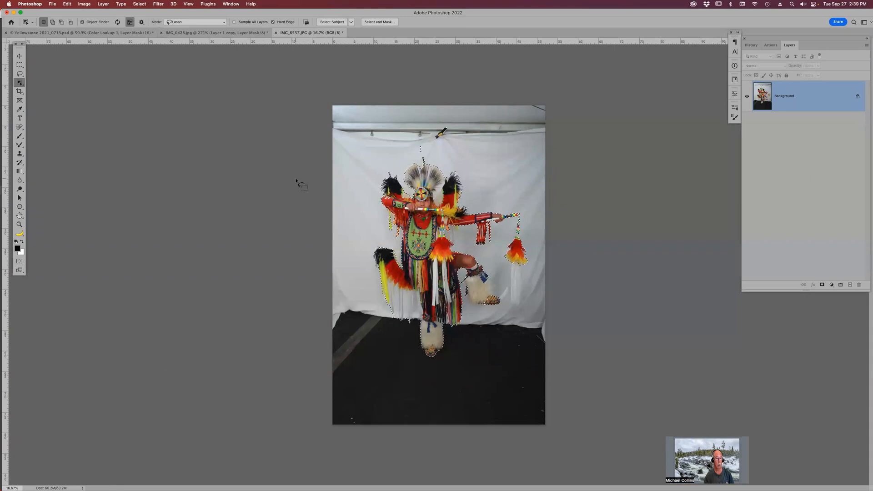
pyautogui.press('l')
pyautogui.press('w')
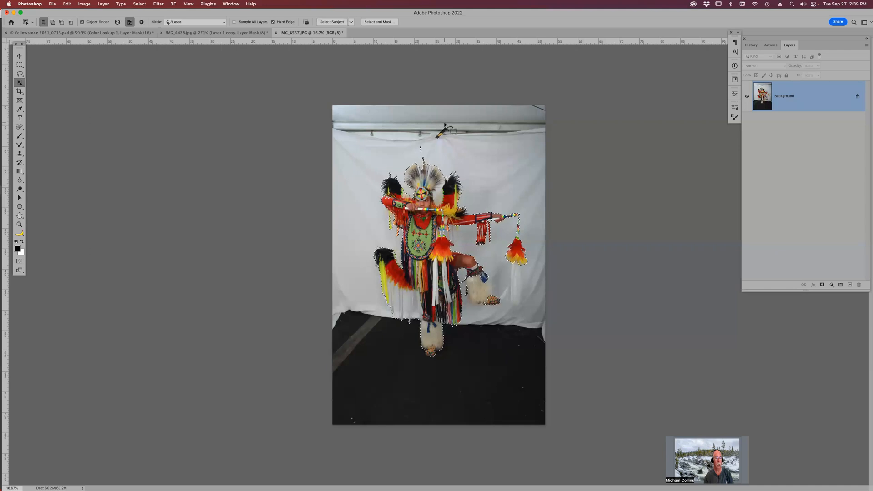
pyautogui.moveTo(444, 123)
pyautogui.keyDown('alt'); pyautogui.mouseDown()
pyautogui.moveTo(435, 137)
pyautogui.moveTo(451, 138)
pyautogui.moveTo(433, 132)
pyautogui.moveTo(438, 141)
pyautogui.mouseUp(); pyautogui.keyUp('alt')
pyautogui.press('super+d')
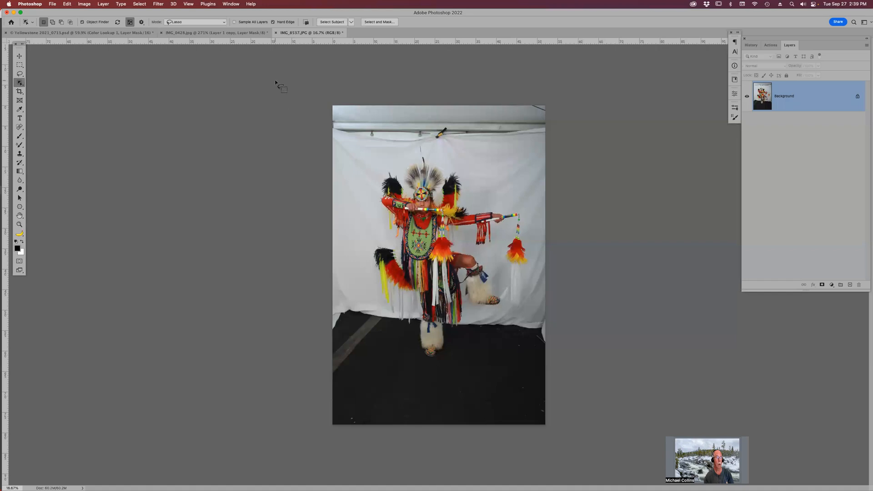
pyautogui.click(373, 21)
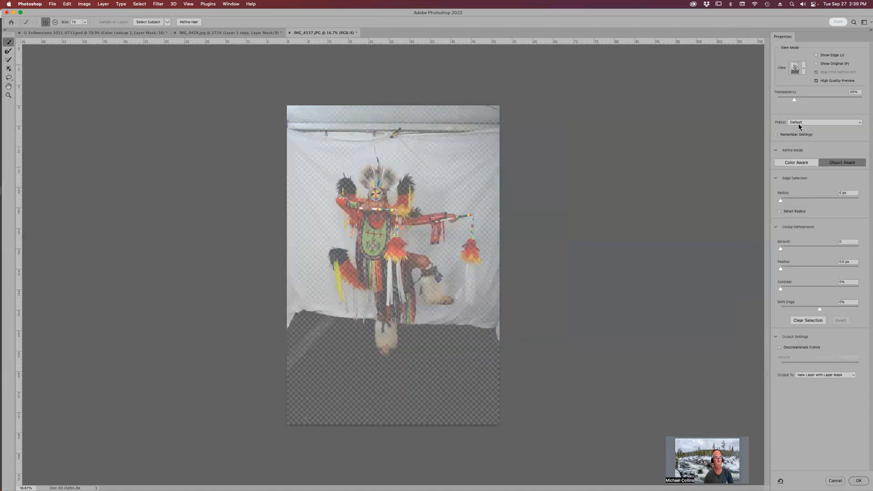
pyautogui.moveTo(822, 97); pyautogui.dragTo(833, 99)
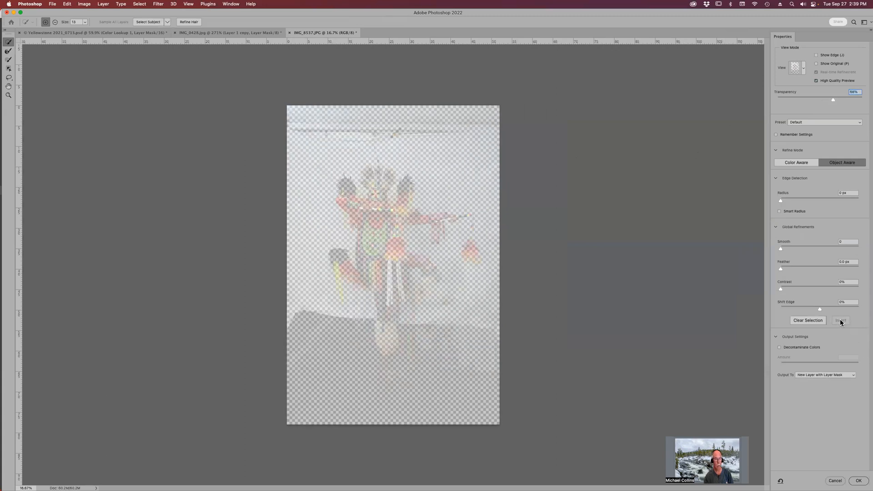
pyautogui.click(836, 481)
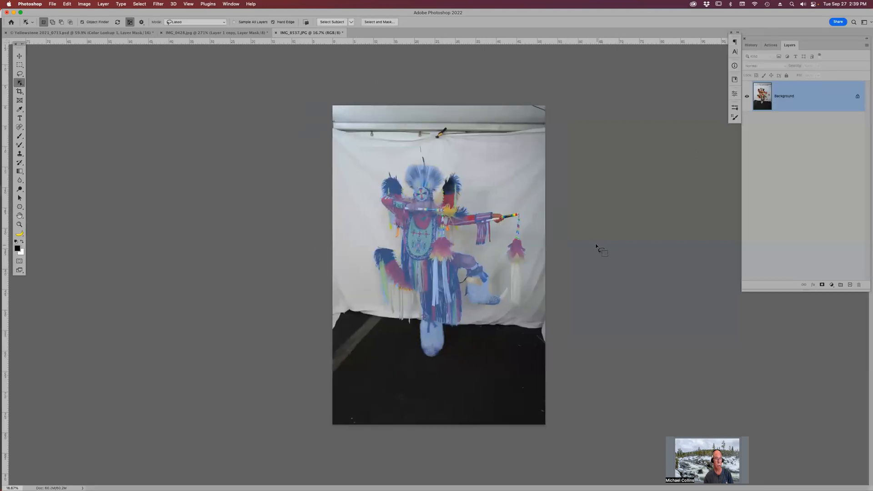
# Select the dancer with the Object Selection tool, invert the selection, open it in Select and Mask and invert it back.
pyautogui.click(425, 240)
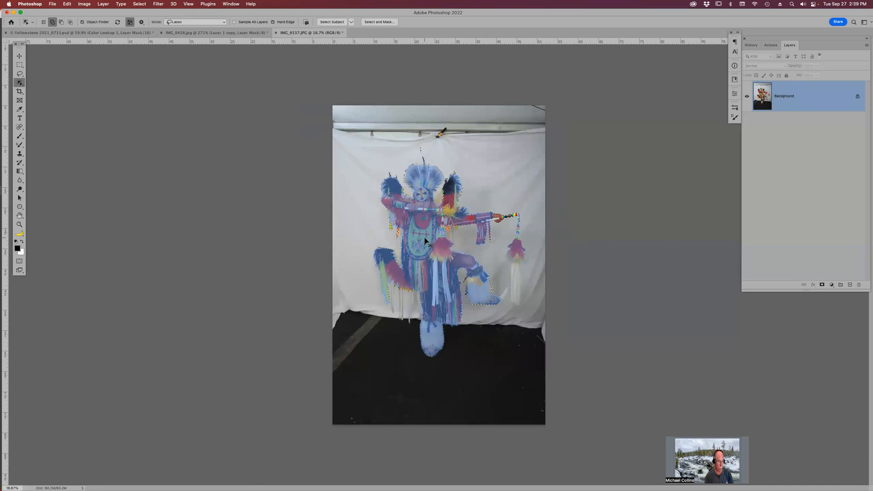
pyautogui.press('super+shift+i')
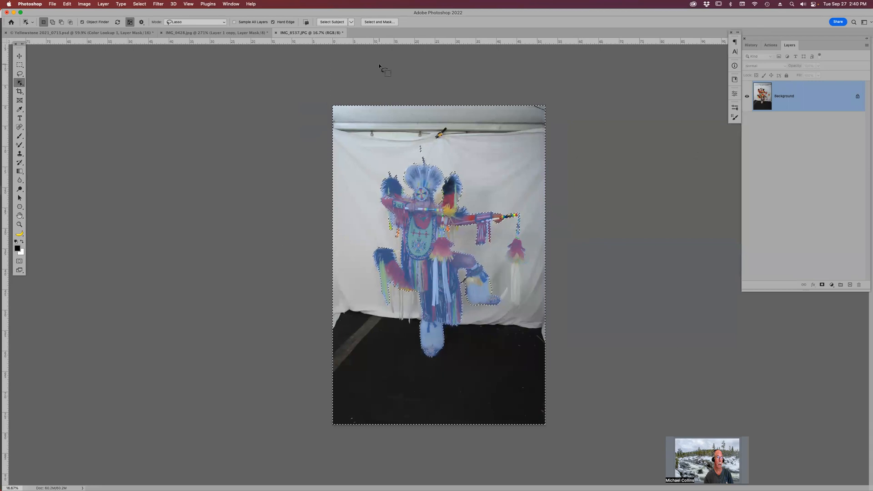
pyautogui.click(377, 22)
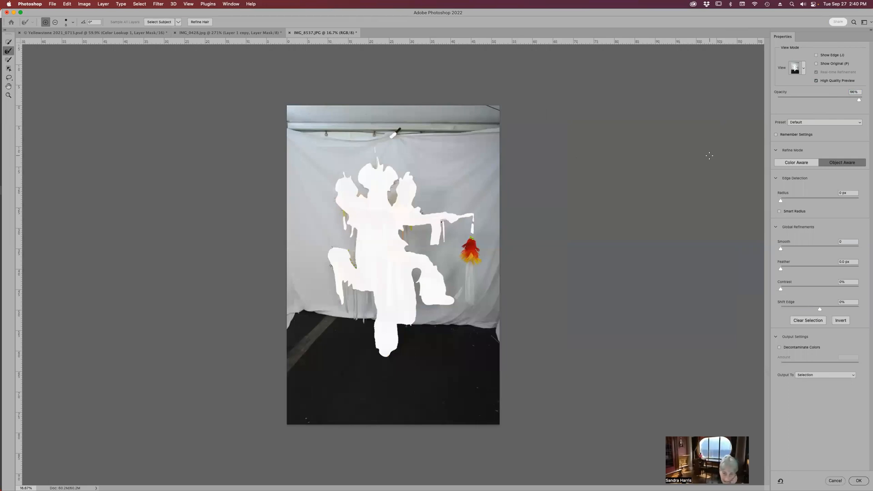
pyautogui.click(840, 321)
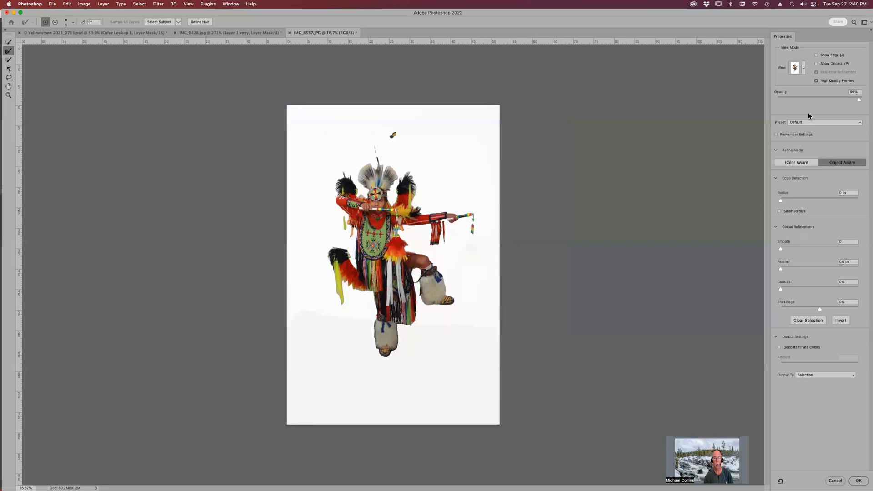
# Lower the overlay opacity to 46% and paint the hanging feather tassel with its white streamer into the selection using the Brush tool.
pyautogui.click(817, 97)
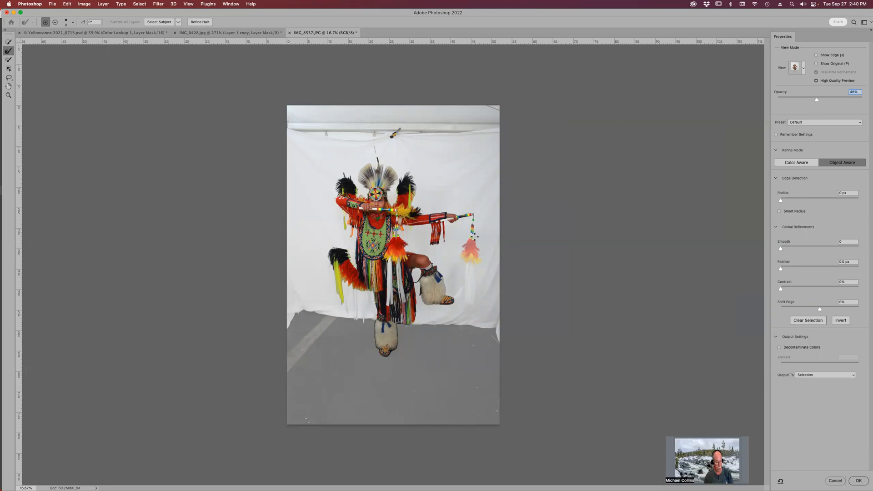
pyautogui.press('b')
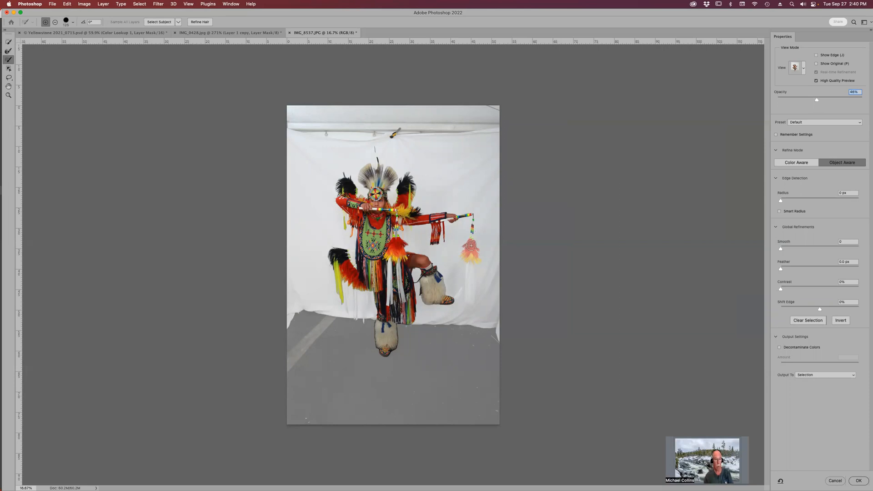
pyautogui.moveTo(470, 268)
pyautogui.mouseDown()
pyautogui.moveTo(470, 302)
pyautogui.moveTo(470, 272)
pyautogui.mouseUp()
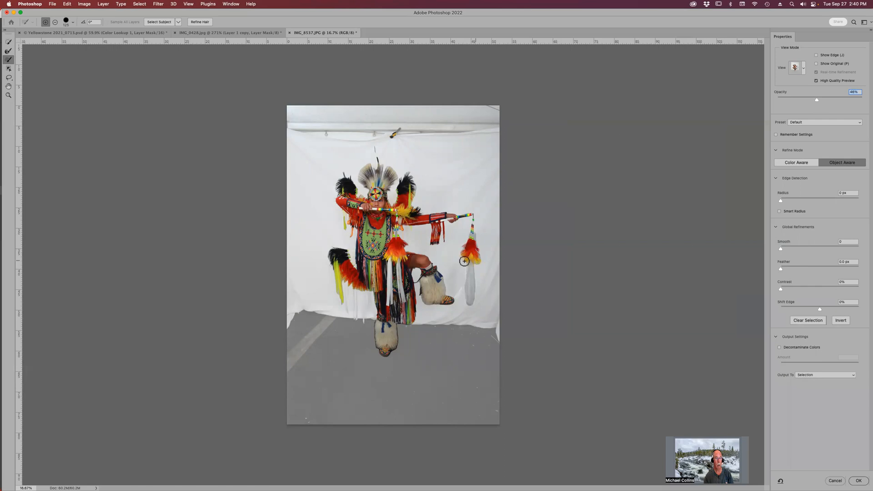
# Refine the edges of the hanging tassel's beads and red and yellow feathers with an enlarged Refine Edge Brush.
pyautogui.click(9, 51)
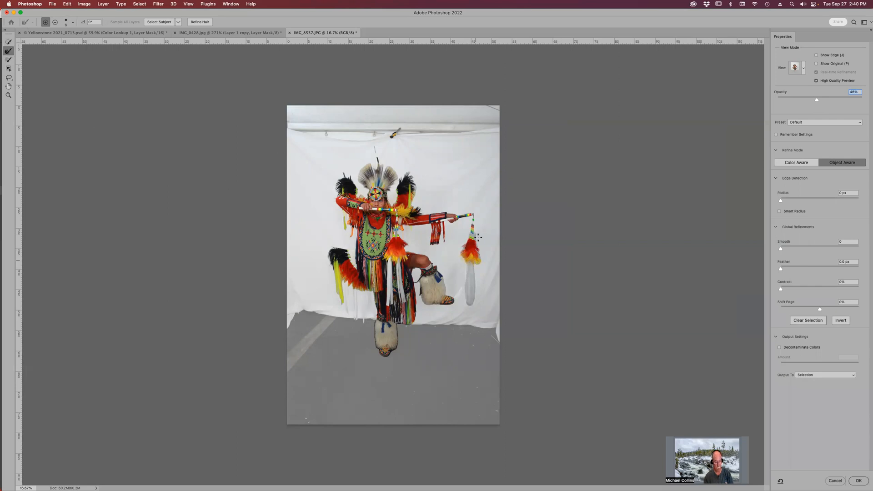
pyautogui.press('z')
pyautogui.moveTo(452, 223); pyautogui.dragTo(498, 319)
pyautogui.moveTo(520, 257); pyautogui.dragTo(468, 301)
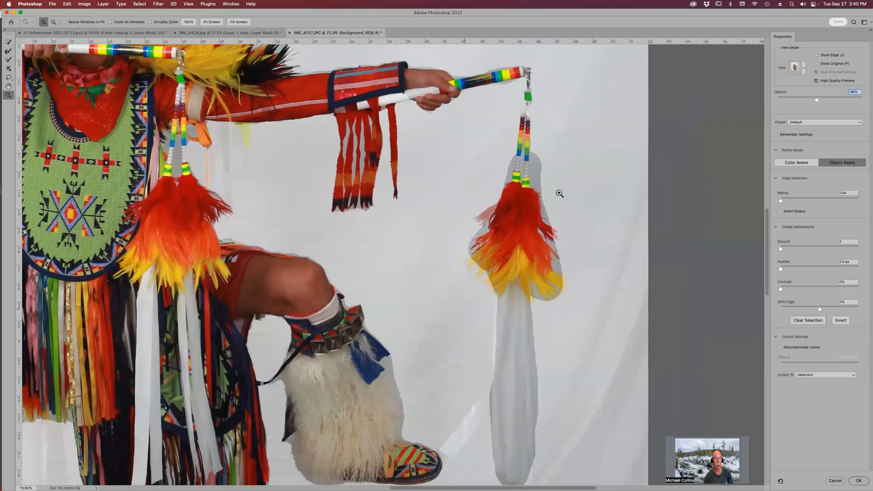
pyautogui.press('r')
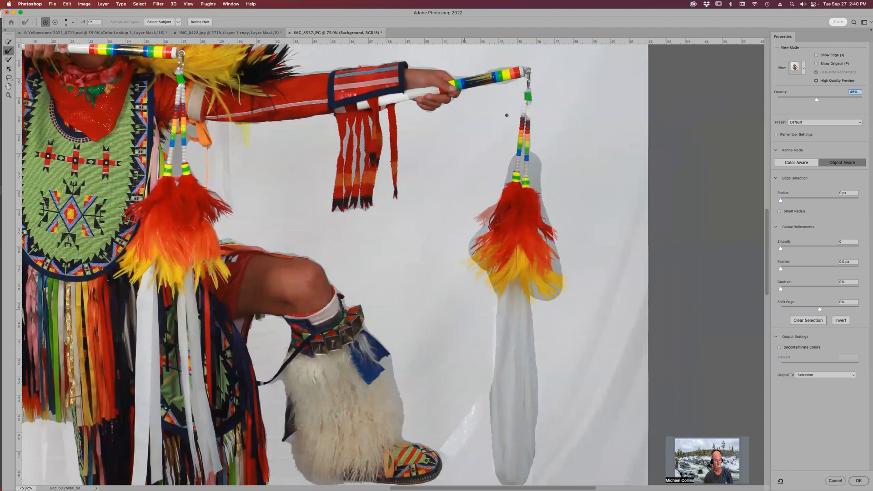
pyautogui.press(']')
pyautogui.press(']')
pyautogui.press(']')
pyautogui.press(']')
pyautogui.press(']')
pyautogui.press(']')
pyautogui.moveTo(540, 199)
pyautogui.mouseDown()
pyautogui.moveTo(562, 243)
pyautogui.moveTo(554, 246)
pyautogui.moveTo(559, 283)
pyautogui.mouseUp()
pyautogui.moveTo(538, 160)
pyautogui.mouseDown()
pyautogui.moveTo(539, 186)
pyautogui.moveTo(518, 158)
pyautogui.moveTo(520, 140)
pyautogui.moveTo(499, 197)
pyautogui.moveTo(470, 227)
pyautogui.moveTo(476, 260)
pyautogui.moveTo(462, 258)
pyautogui.moveTo(477, 262)
pyautogui.moveTo(489, 288)
pyautogui.mouseUp()
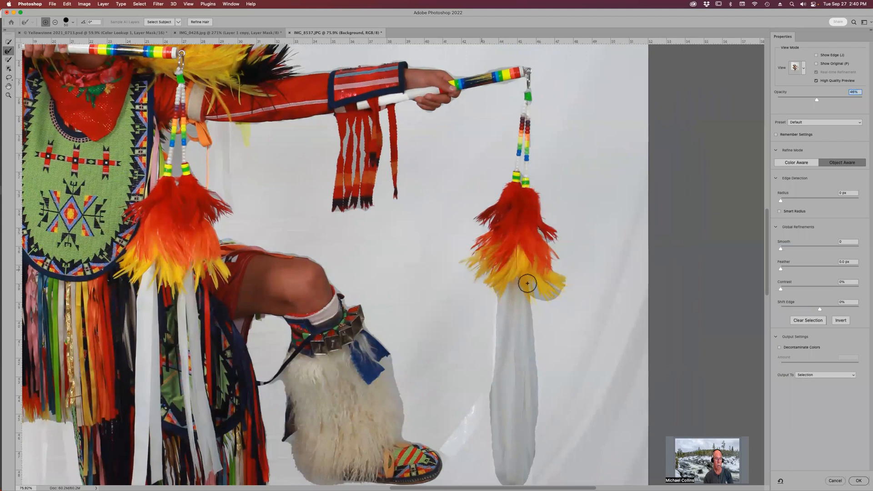
pyautogui.moveTo(534, 291)
pyautogui.mouseDown()
pyautogui.moveTo(546, 301)
pyautogui.moveTo(556, 285)
pyautogui.mouseUp()
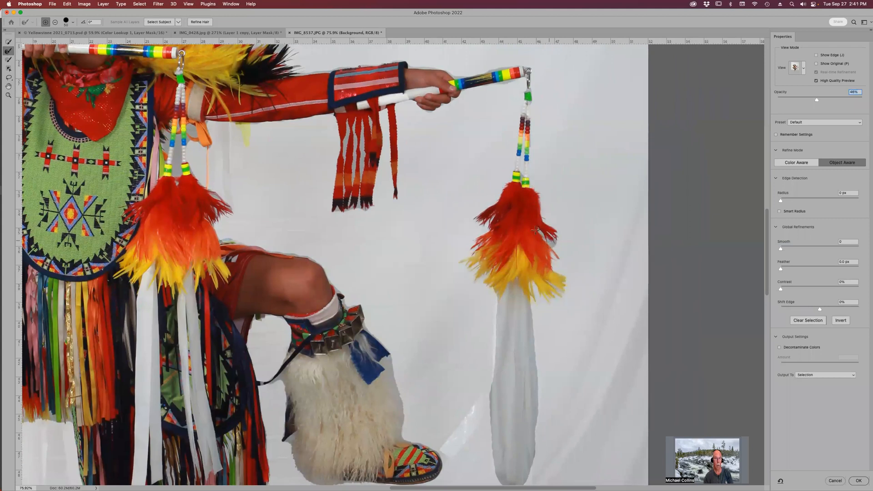
pyautogui.moveTo(561, 294); pyautogui.dragTo(552, 285)
# Refine both edges and the lower end of the white streamer under the hanging tassel with the Refine Edge Brush.
pyautogui.moveTo(498, 370); pyautogui.dragTo(492, 418)
pyautogui.moveTo(526, 302); pyautogui.dragTo(536, 425)
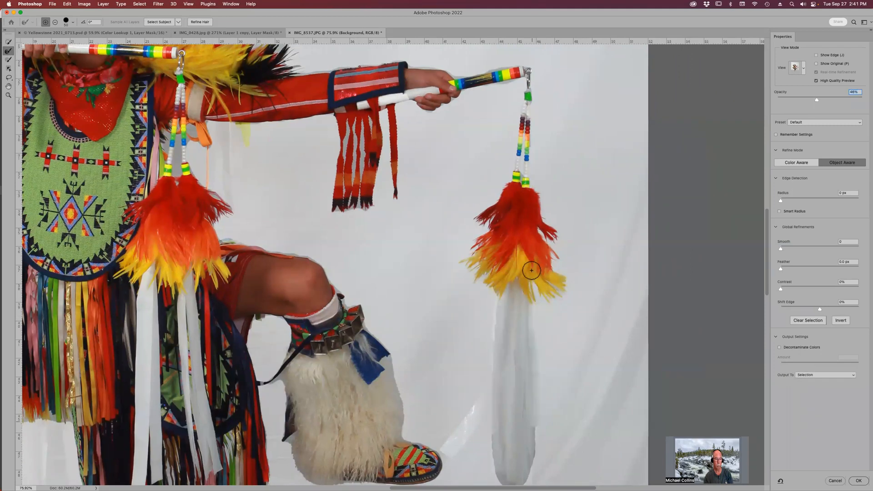
pyautogui.scroll(-3, 526, 277)
pyautogui.scroll(-4, 528, 316)
pyautogui.moveTo(532, 279)
pyautogui.mouseDown()
pyautogui.moveTo(533, 326)
pyautogui.moveTo(518, 352)
pyautogui.mouseUp()
pyautogui.moveTo(499, 325)
pyautogui.mouseDown()
pyautogui.moveTo(492, 340)
pyautogui.moveTo(503, 174)
pyautogui.moveTo(492, 207)
pyautogui.mouseUp()
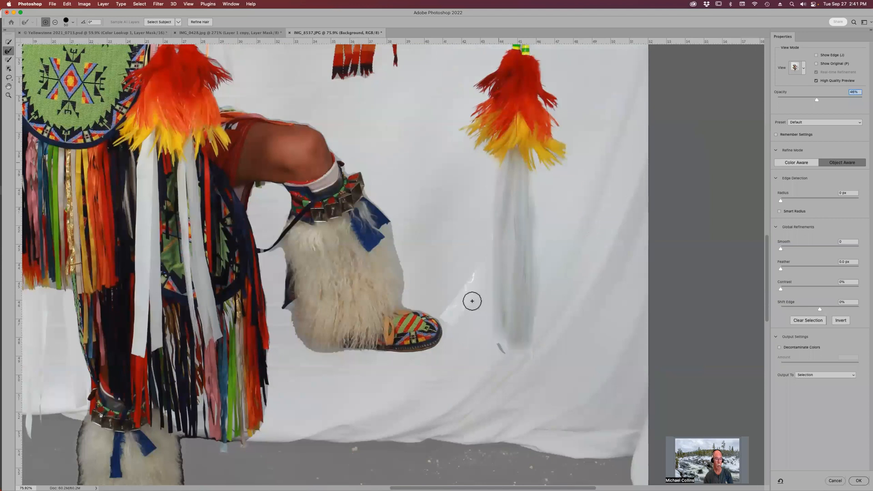
# Try painting over the bright streak between the moccasin and the streamer with a larger Brush, and undo the stroke.
pyautogui.press(']')
pyautogui.press(']')
pyautogui.press(']')
pyautogui.press(']')
pyautogui.press(']')
pyautogui.press(']')
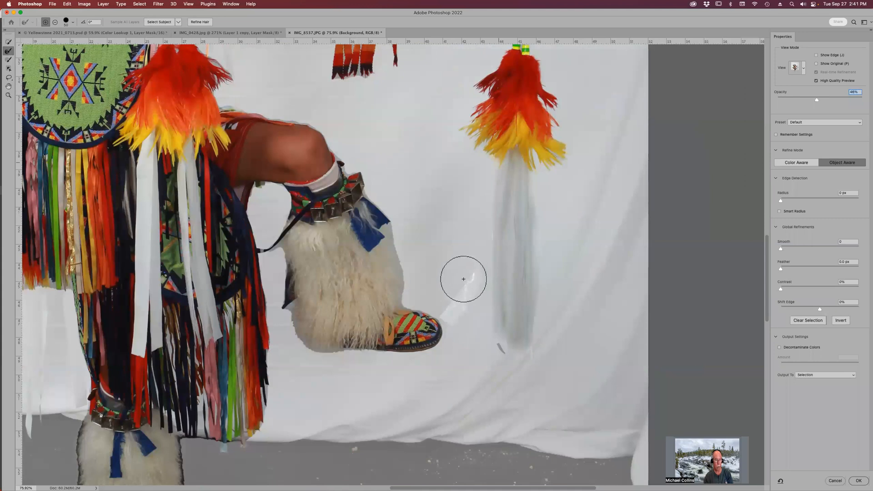
pyautogui.press('b')
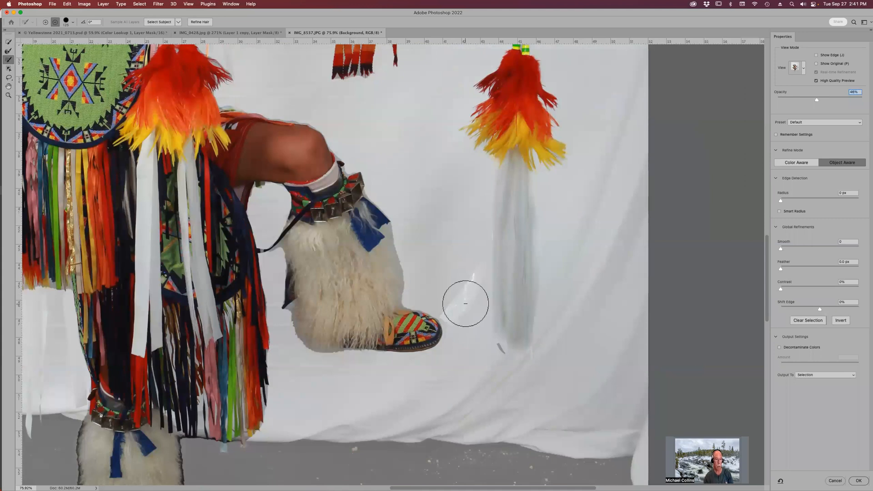
pyautogui.moveTo(463, 301); pyautogui.dragTo(463, 288)
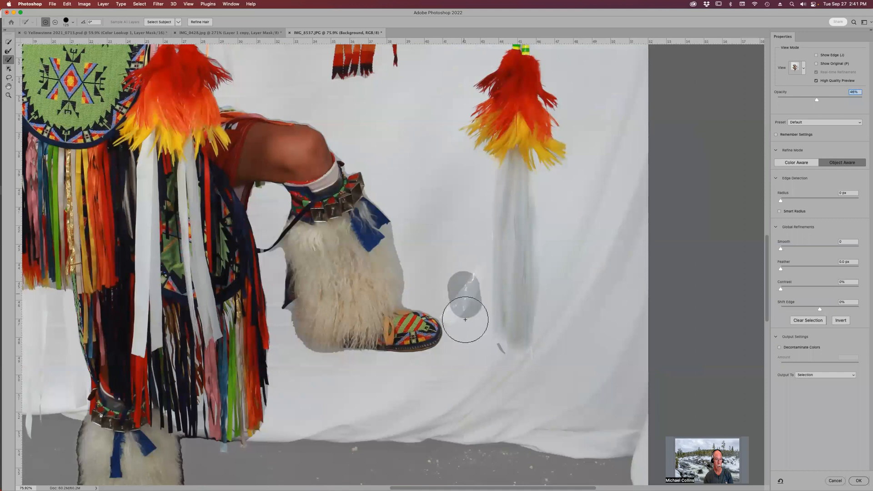
pyautogui.press('super+z')
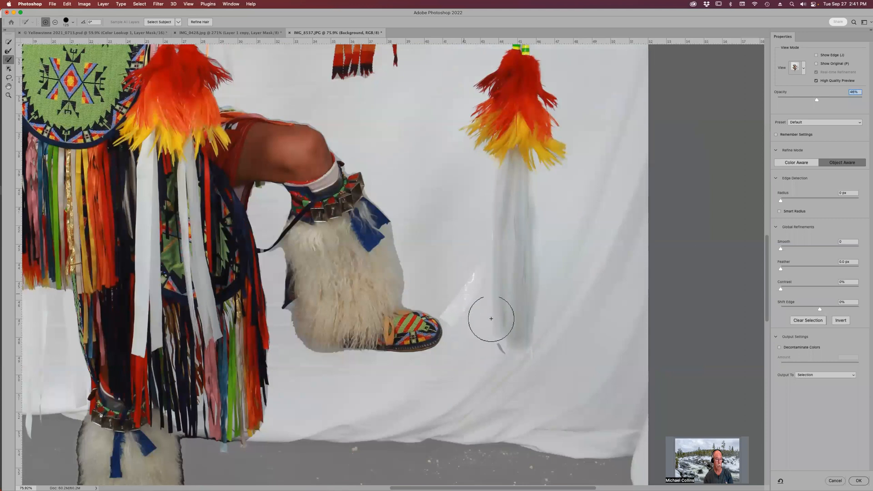
# Refine the edges of the raised leg's fur legging, knee and thigh and the neighbouring red feathers with the Refine Edge Brush.
pyautogui.moveTo(448, 270); pyautogui.dragTo(512, 318)
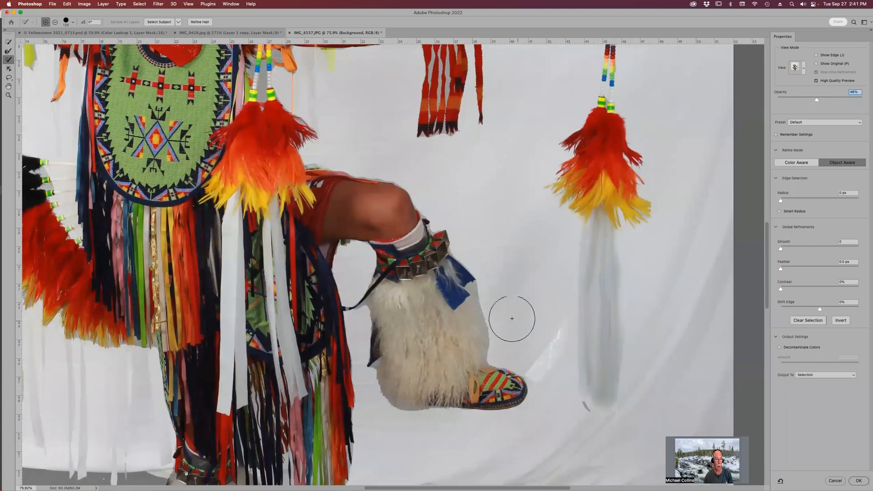
pyautogui.press('r')
pyautogui.moveTo(474, 286); pyautogui.dragTo(474, 295)
pyautogui.moveTo(484, 334); pyautogui.dragTo(485, 361)
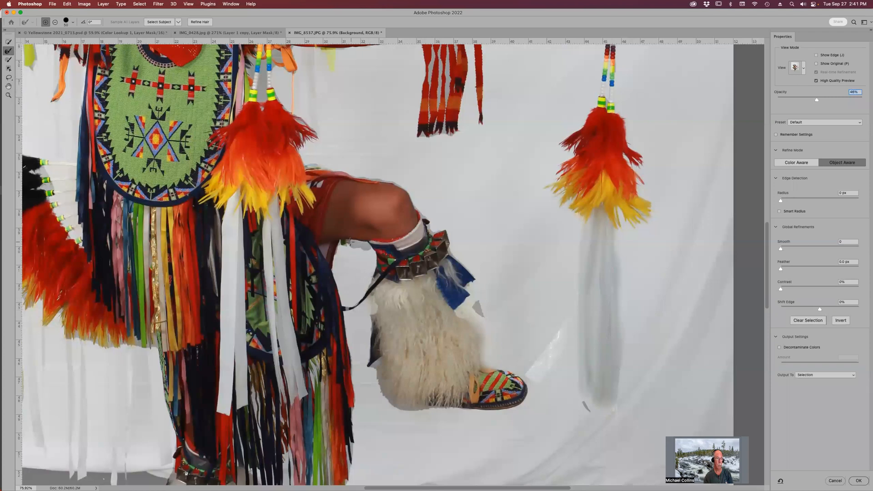
pyautogui.moveTo(340, 248); pyautogui.dragTo(334, 267)
pyautogui.moveTo(393, 188); pyautogui.dragTo(302, 163)
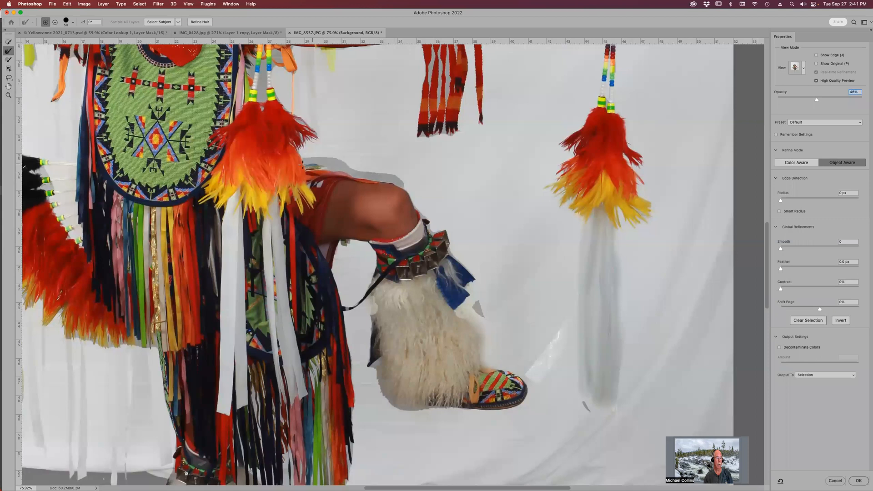
pyautogui.moveTo(301, 124); pyautogui.dragTo(314, 143)
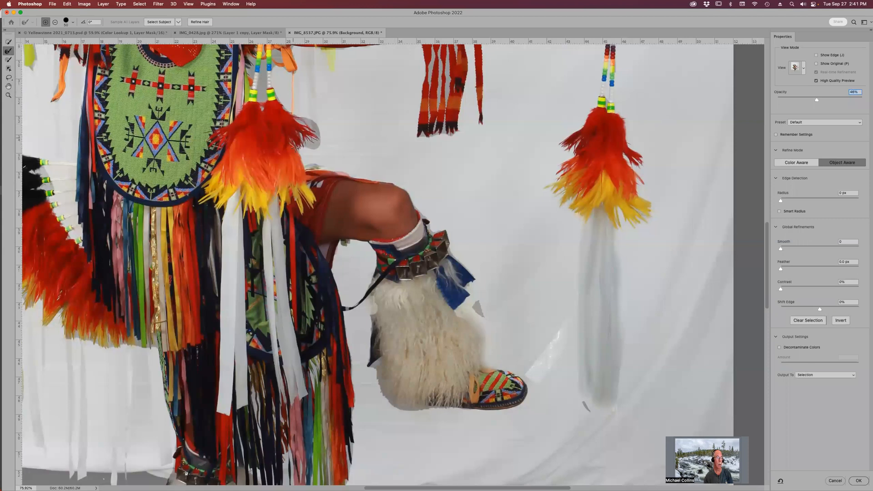
# Refine the upper edge of the dancer's outstretched arm and hand with the Refine Edge Brush.
pyautogui.scroll(5, 386, 225)
pyautogui.hscroll(-3, 386, 226)
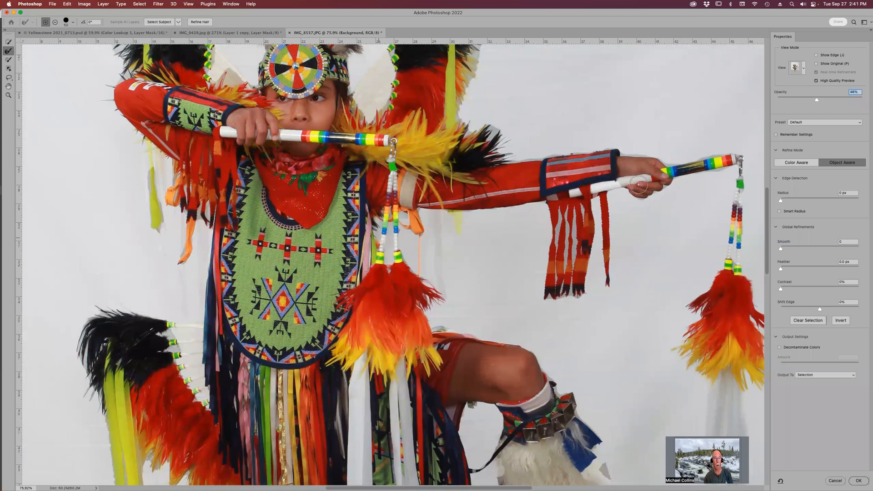
pyautogui.moveTo(671, 162)
pyautogui.mouseDown()
pyautogui.moveTo(604, 148)
pyautogui.moveTo(491, 162)
pyautogui.mouseUp()
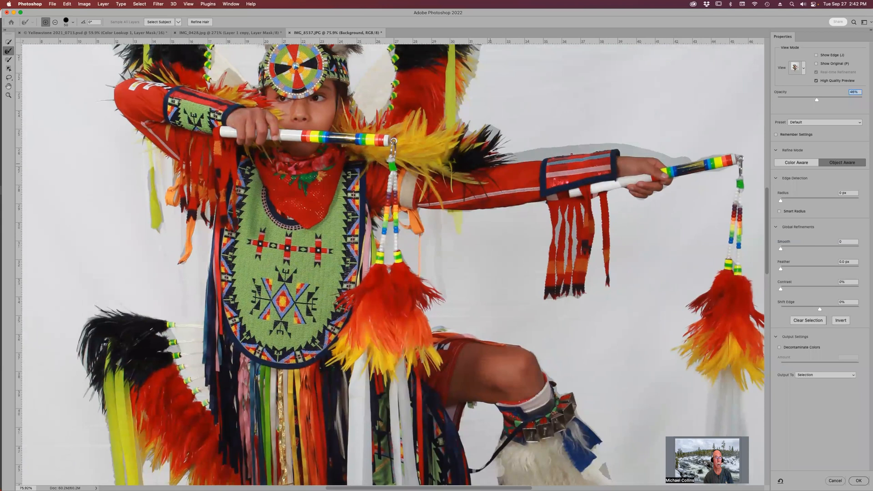
# Refine the edges of the outstretched baton, the black shoulder feathers and the upper feather bustle beside them with the Refine Edge Brush.
pyautogui.moveTo(467, 127)
pyautogui.mouseDown()
pyautogui.moveTo(484, 126)
pyautogui.moveTo(489, 141)
pyautogui.moveTo(503, 137)
pyautogui.moveTo(489, 157)
pyautogui.mouseUp()
pyautogui.moveTo(728, 156)
pyautogui.mouseDown()
pyautogui.moveTo(702, 159)
pyautogui.moveTo(734, 165)
pyautogui.moveTo(708, 173)
pyautogui.mouseUp()
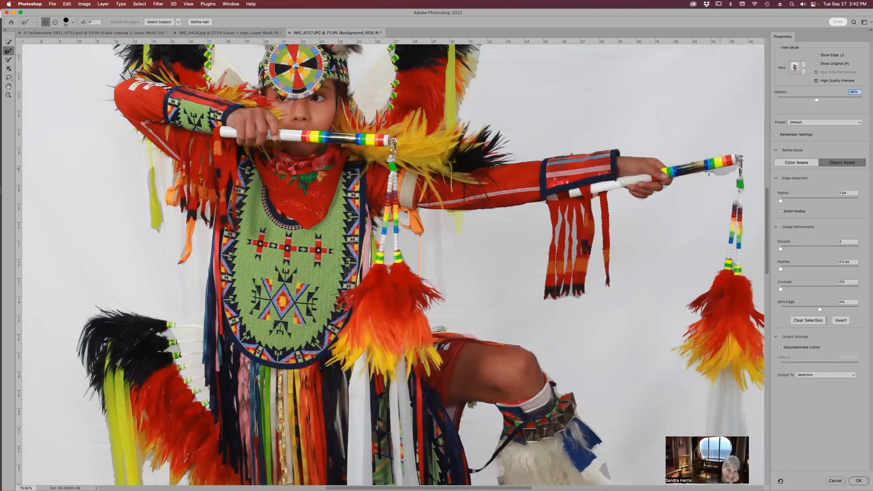
pyautogui.scroll(5, 528, 104)
pyautogui.moveTo(465, 166)
pyautogui.mouseDown()
pyautogui.moveTo(452, 164)
pyautogui.moveTo(457, 149)
pyautogui.moveTo(483, 172)
pyautogui.moveTo(486, 195)
pyautogui.mouseUp()
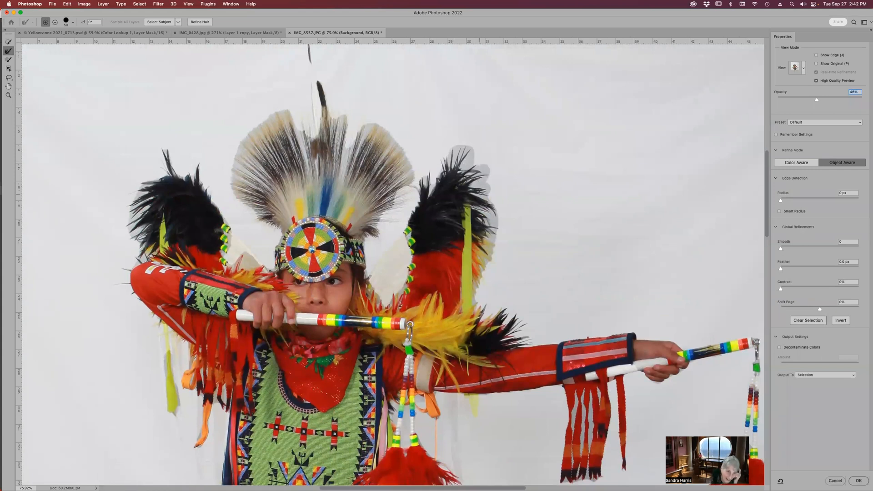
pyautogui.moveTo(496, 237); pyautogui.dragTo(477, 298)
pyautogui.moveTo(484, 264); pyautogui.dragTo(483, 263)
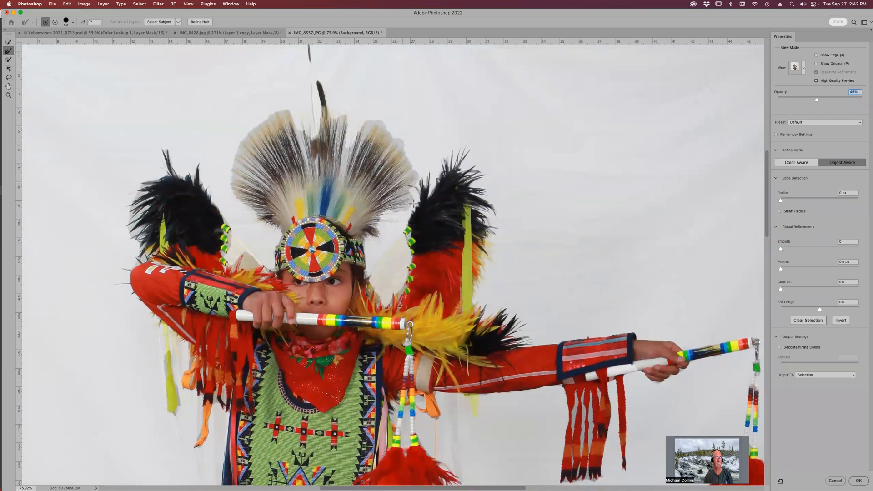
# Refine the headdress edges from the side beside the black bustle feathers up to the central plume with the Refine Edge Brush.
pyautogui.moveTo(410, 198); pyautogui.dragTo(409, 200)
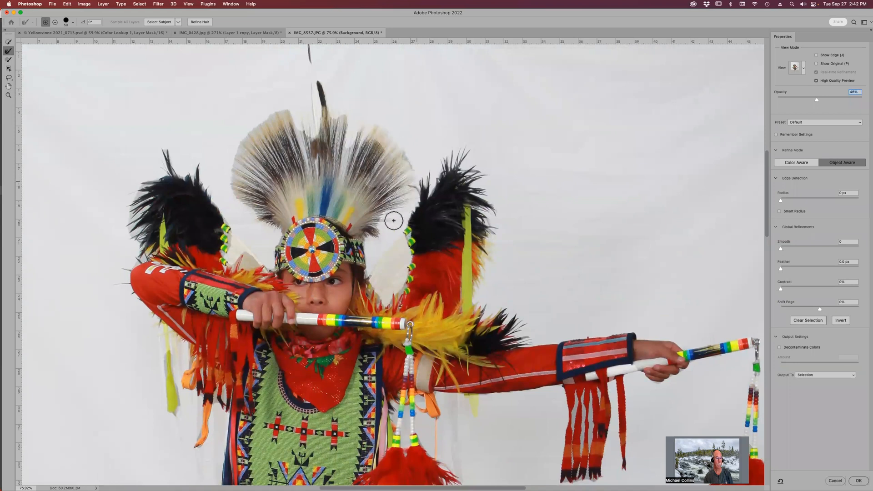
pyautogui.moveTo(373, 177)
pyautogui.mouseDown()
pyautogui.moveTo(387, 157)
pyautogui.moveTo(375, 178)
pyautogui.mouseUp()
pyautogui.moveTo(394, 133); pyautogui.dragTo(380, 148)
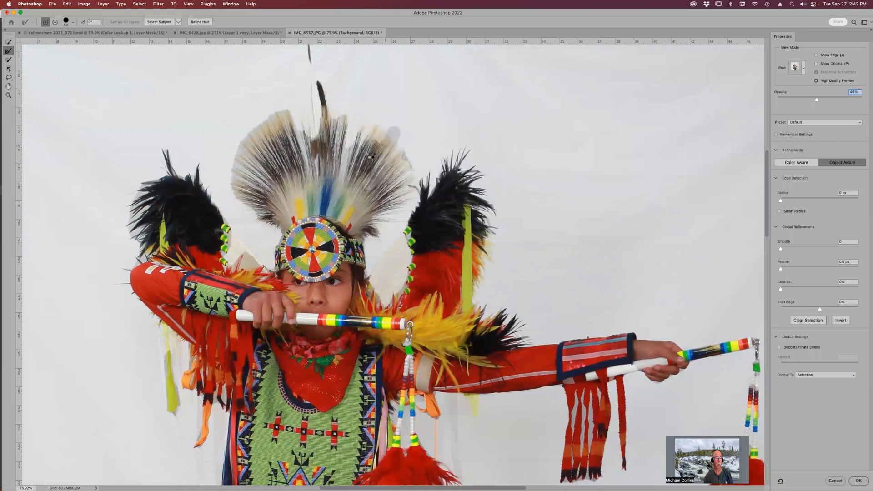
pyautogui.click(383, 133)
pyautogui.moveTo(377, 125); pyautogui.dragTo(365, 148)
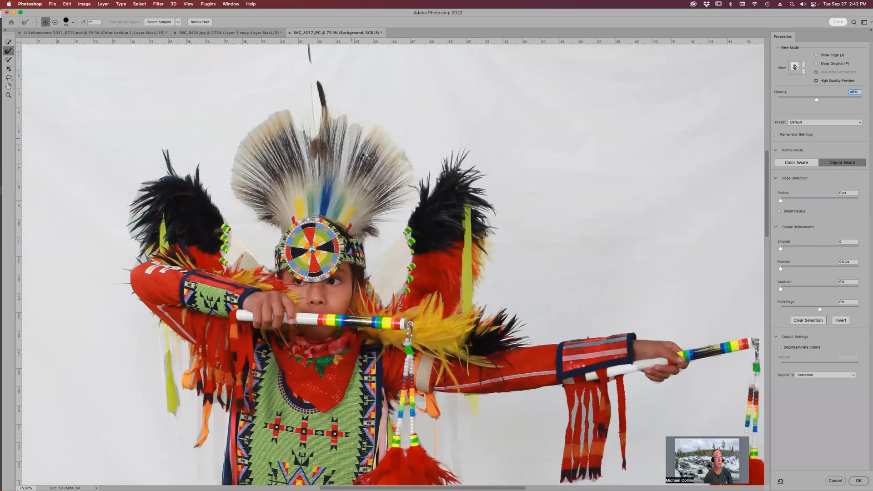
pyautogui.moveTo(318, 105); pyautogui.dragTo(312, 87)
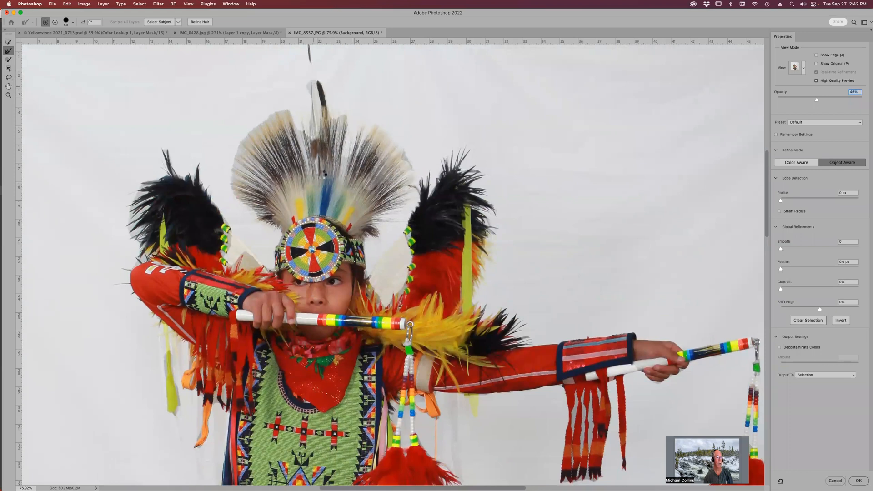
pyautogui.moveTo(311, 147); pyautogui.dragTo(297, 110)
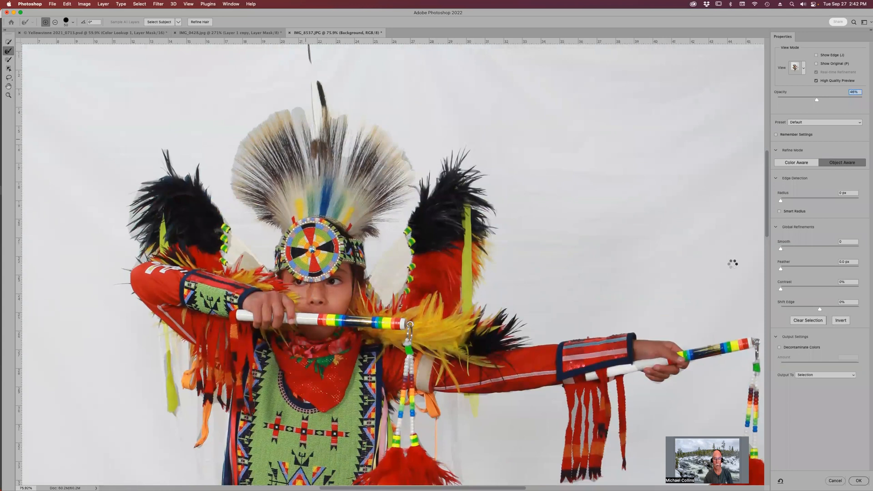
# Turn on Decontaminate Colors at 100%, and refine the rest of the headdress and the black feathers above the bent arm.
pyautogui.click(791, 349)
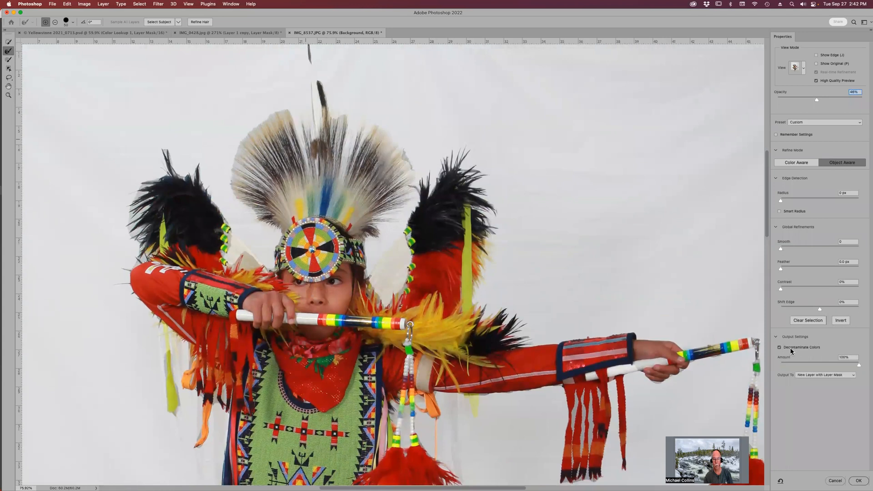
pyautogui.moveTo(342, 119); pyautogui.dragTo(332, 161)
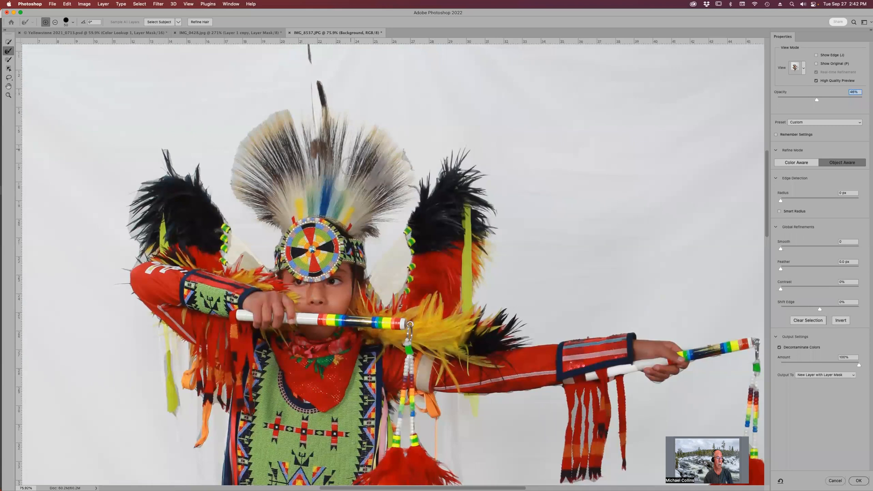
pyautogui.moveTo(256, 129)
pyautogui.mouseDown()
pyautogui.moveTo(242, 139)
pyautogui.moveTo(234, 179)
pyautogui.moveTo(250, 200)
pyautogui.mouseUp()
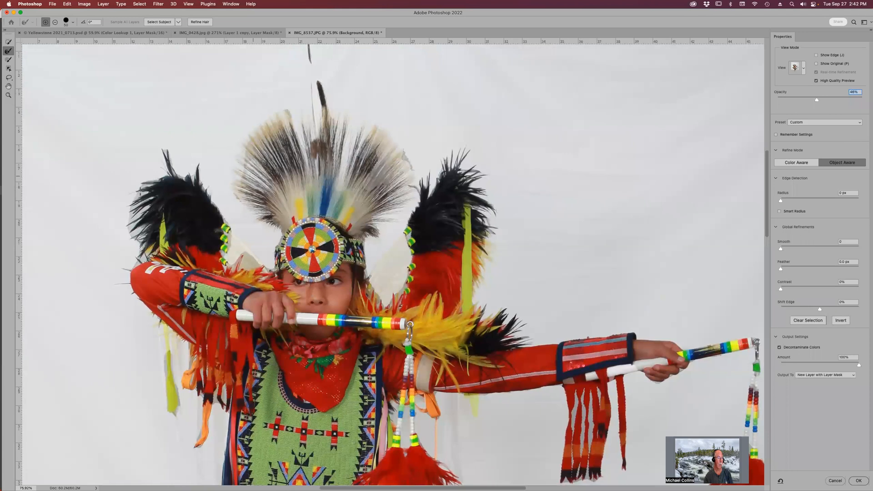
pyautogui.moveTo(130, 213); pyautogui.dragTo(132, 248)
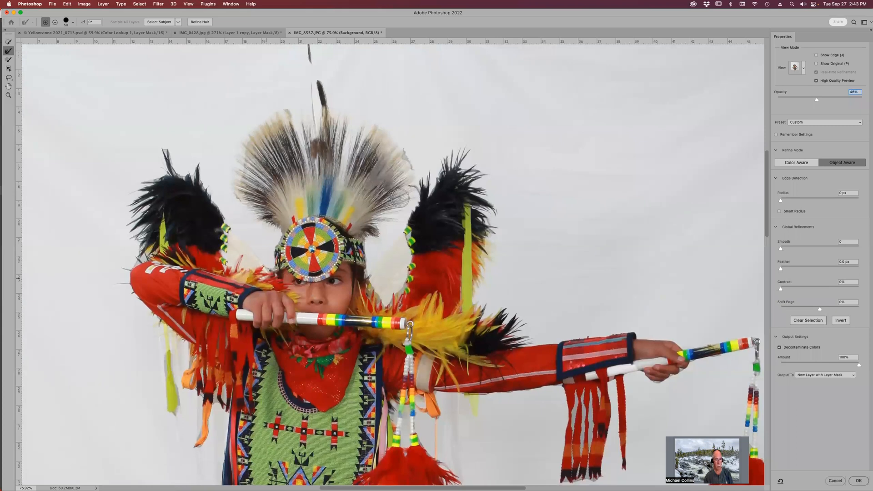
# Refine the lower bustle's white quills, black feather tips and red-orange underside with the Refine Edge Brush.
pyautogui.scroll(-10, 378, 189)
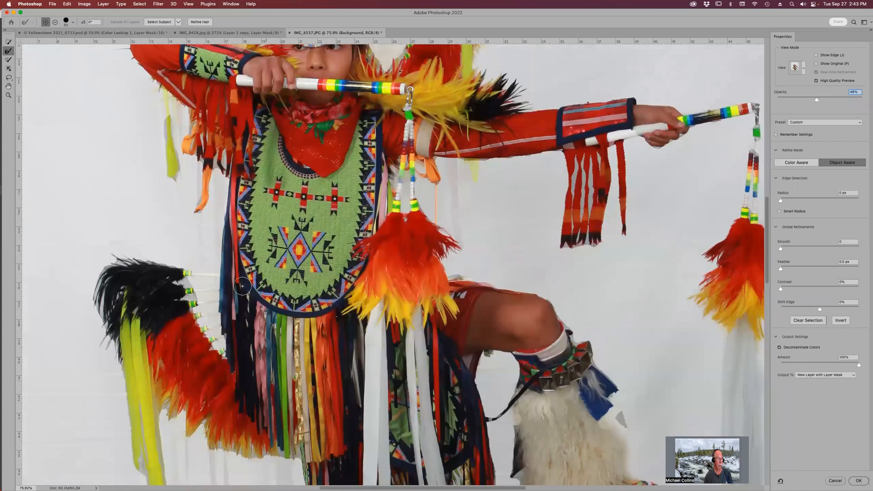
pyautogui.moveTo(196, 298); pyautogui.dragTo(193, 301)
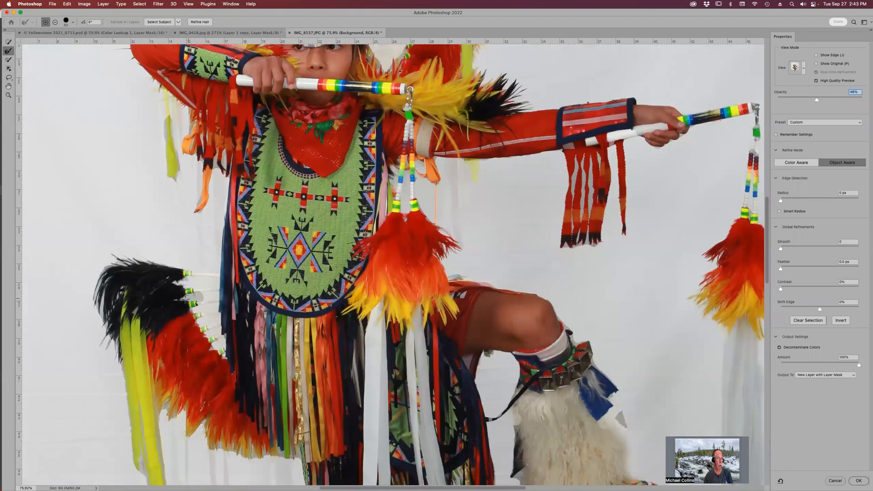
pyautogui.moveTo(154, 269)
pyautogui.mouseDown()
pyautogui.moveTo(138, 259)
pyautogui.moveTo(88, 270)
pyautogui.moveTo(116, 256)
pyautogui.mouseUp()
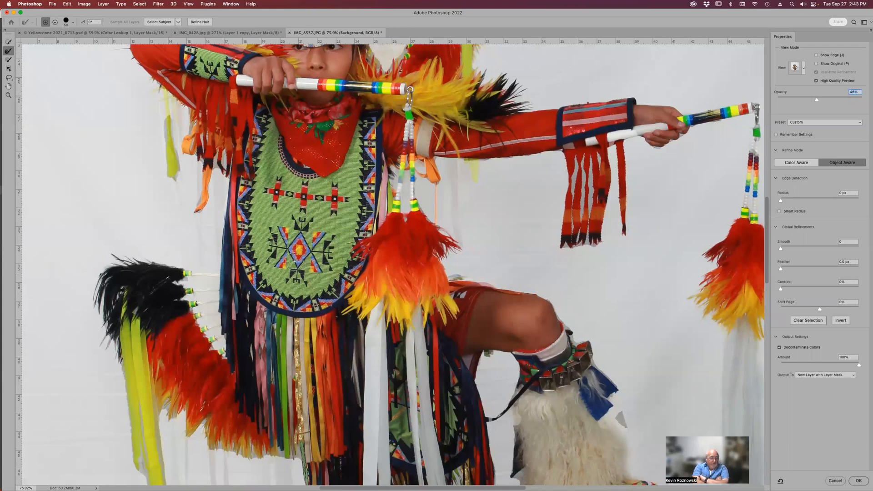
pyautogui.scroll(-5, 296, 291)
pyautogui.moveTo(288, 302)
pyautogui.mouseDown()
pyautogui.moveTo(207, 300)
pyautogui.moveTo(210, 269)
pyautogui.moveTo(201, 260)
pyautogui.moveTo(180, 281)
pyautogui.moveTo(165, 271)
pyautogui.moveTo(170, 246)
pyautogui.mouseUp()
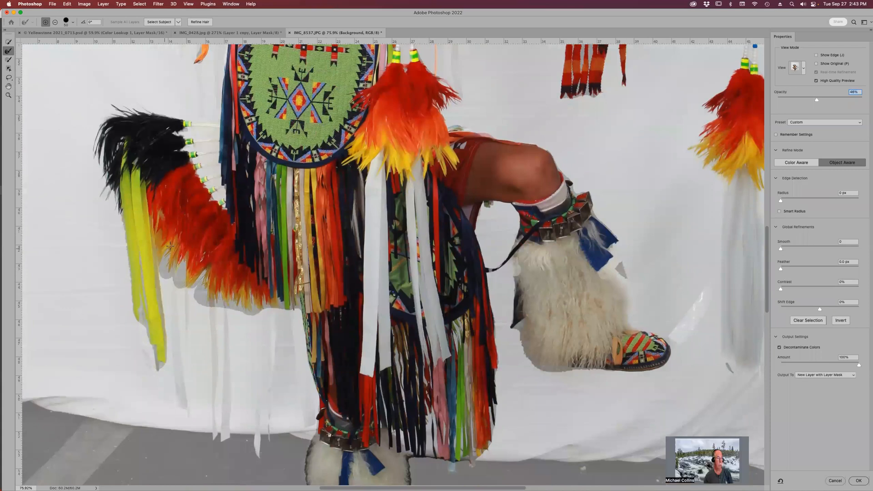
# Refine the yellow-green streamer's edge and the pale streamers hanging beside it below the lower bustle.
pyautogui.moveTo(141, 313)
pyautogui.mouseDown()
pyautogui.moveTo(160, 360)
pyautogui.moveTo(155, 371)
pyautogui.moveTo(144, 323)
pyautogui.mouseUp()
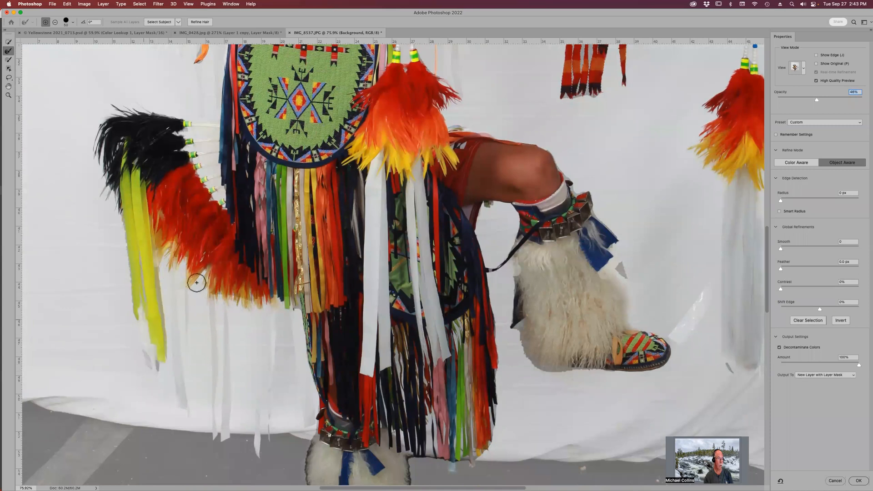
pyautogui.moveTo(187, 286); pyautogui.dragTo(187, 349)
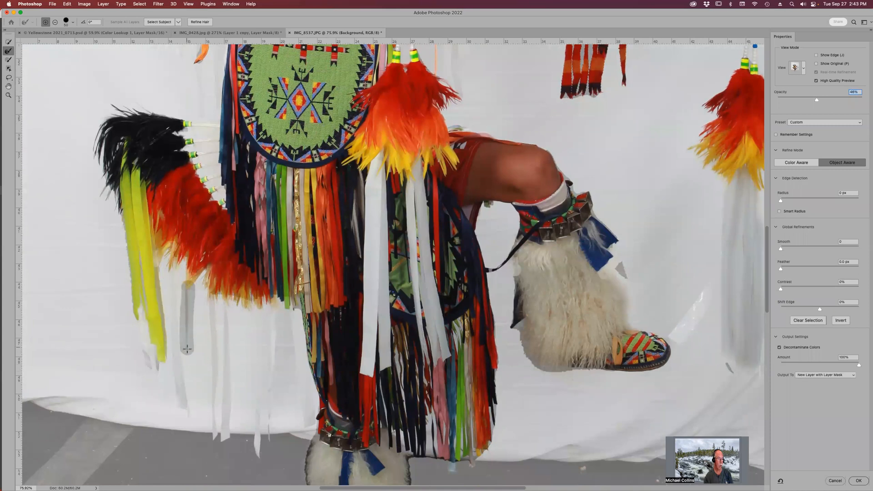
pyautogui.moveTo(173, 270); pyautogui.dragTo(187, 416)
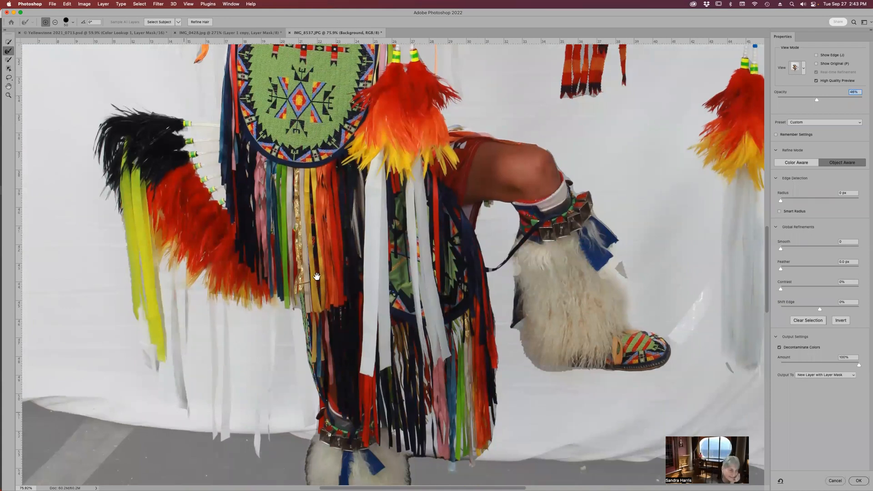
# Refine the edges of the standing leg's fur legging and moccasin with the Refine Edge Brush.
pyautogui.scroll(-10, 326, 282)
pyautogui.moveTo(308, 243)
pyautogui.mouseDown()
pyautogui.moveTo(316, 355)
pyautogui.moveTo(327, 380)
pyautogui.moveTo(369, 397)
pyautogui.mouseUp()
pyautogui.moveTo(414, 237)
pyautogui.mouseDown()
pyautogui.moveTo(467, 248)
pyautogui.moveTo(452, 257)
pyautogui.moveTo(409, 251)
pyautogui.moveTo(416, 328)
pyautogui.moveTo(408, 349)
pyautogui.moveTo(366, 390)
pyautogui.moveTo(378, 373)
pyautogui.mouseUp()
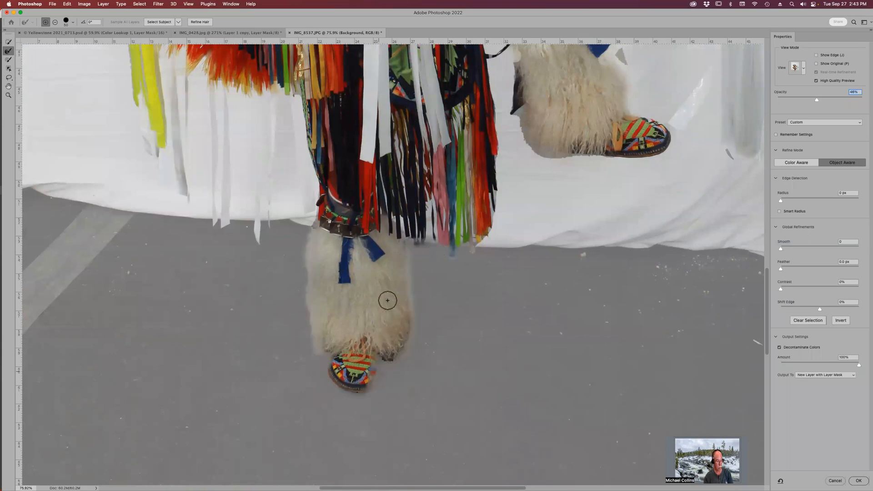
# Paint the area between the standing leg's fur legging and moccasin into the selection with a smaller Brush.
pyautogui.press('b')
pyautogui.press('[')
pyautogui.press('[')
pyautogui.press('[')
pyautogui.press('[')
pyautogui.press('[')
pyautogui.press('[')
pyautogui.moveTo(376, 353); pyautogui.dragTo(373, 357)
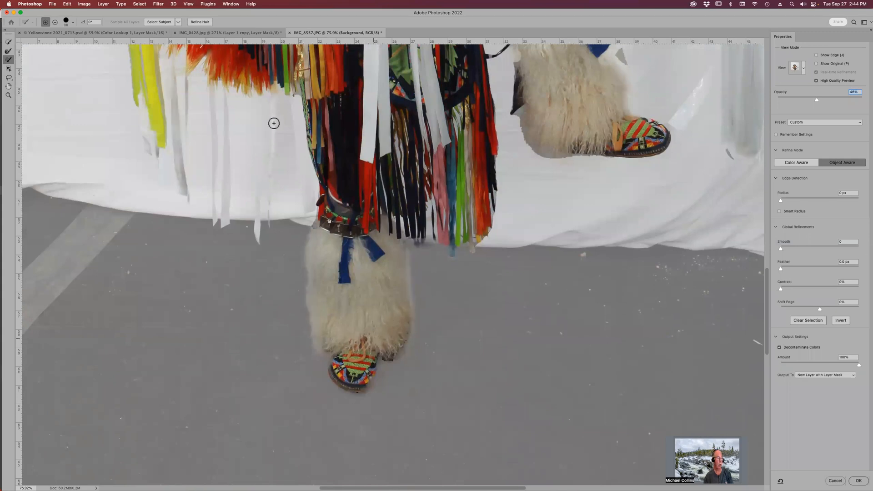
# Paint the streamer beside the fringe and the yellow-green streamer's pale edge into the selection, and refine the latter's lower tip.
pyautogui.moveTo(283, 97); pyautogui.dragTo(284, 187)
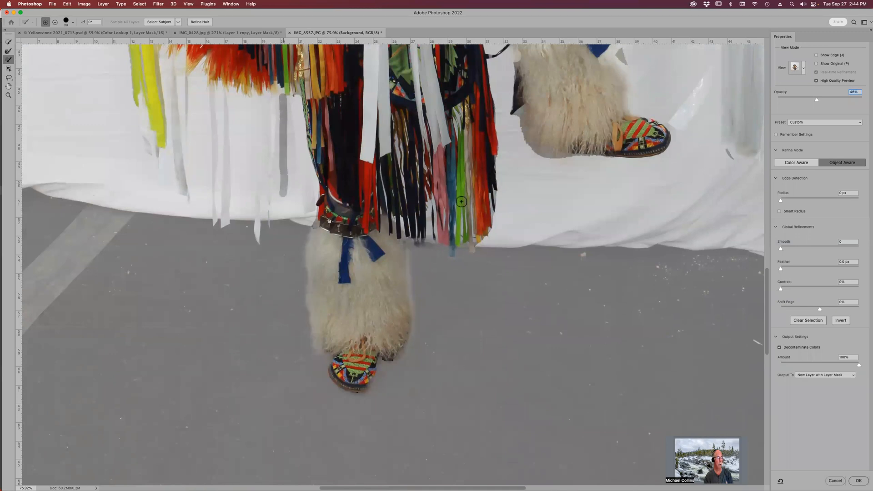
pyautogui.moveTo(139, 99)
pyautogui.mouseDown()
pyautogui.moveTo(152, 151)
pyautogui.moveTo(154, 104)
pyautogui.moveTo(157, 163)
pyautogui.mouseUp()
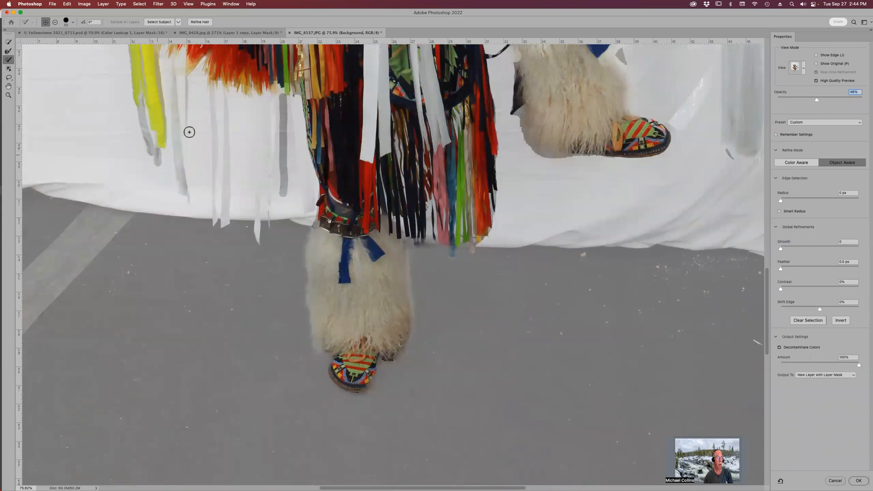
pyautogui.press('b')
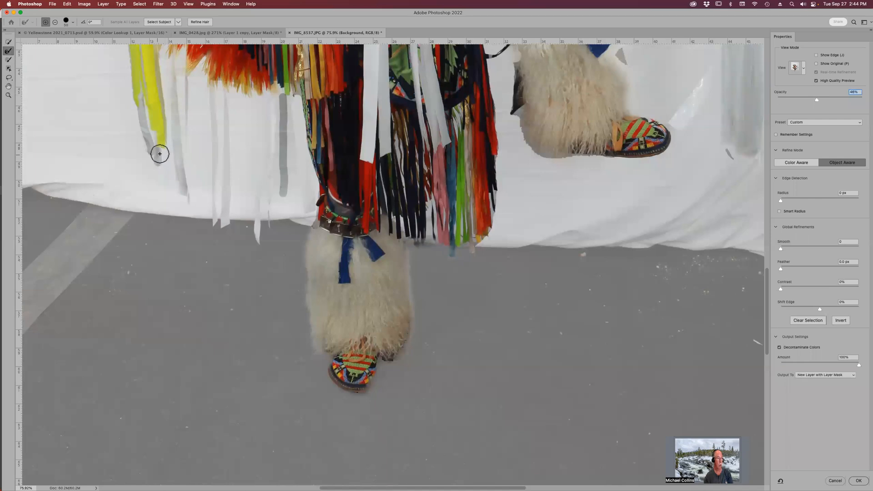
pyautogui.moveTo(158, 151); pyautogui.dragTo(158, 168)
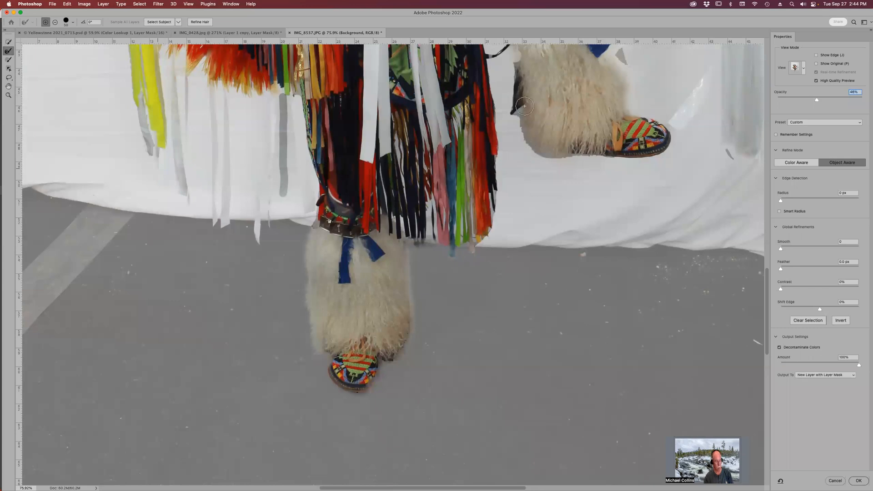
# Refine the lower edge of the raised leg's fur legging as far as the moccasin with the Refine Edge Brush.
pyautogui.moveTo(522, 112)
pyautogui.mouseDown()
pyautogui.moveTo(535, 148)
pyautogui.moveTo(600, 156)
pyautogui.mouseUp()
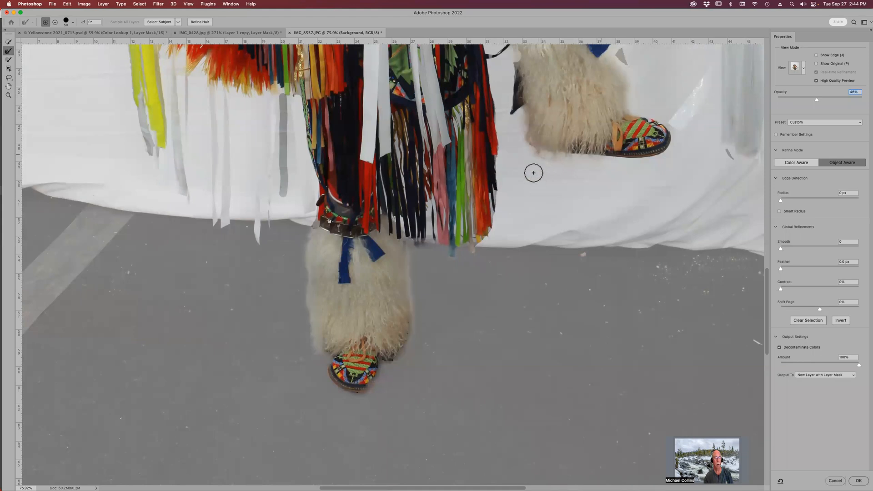
pyautogui.press('b')
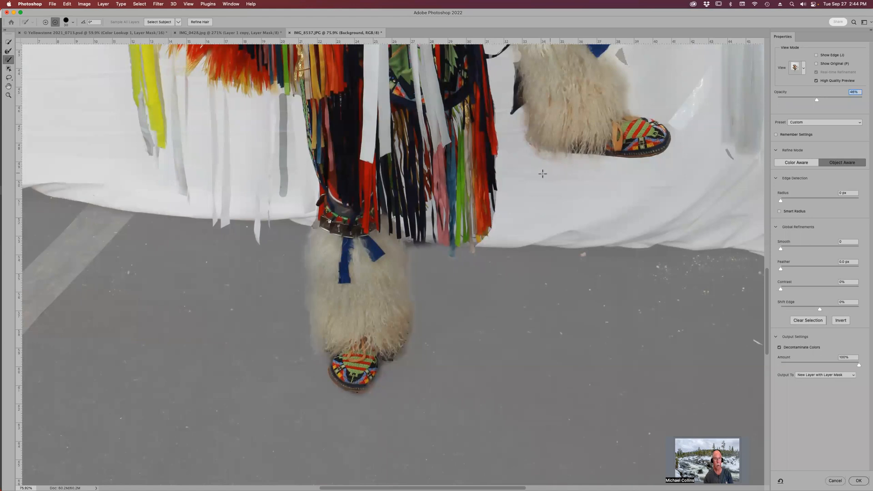
pyautogui.press('alt+super+z')
pyautogui.press('b')
pyautogui.moveTo(556, 151); pyautogui.dragTo(608, 152)
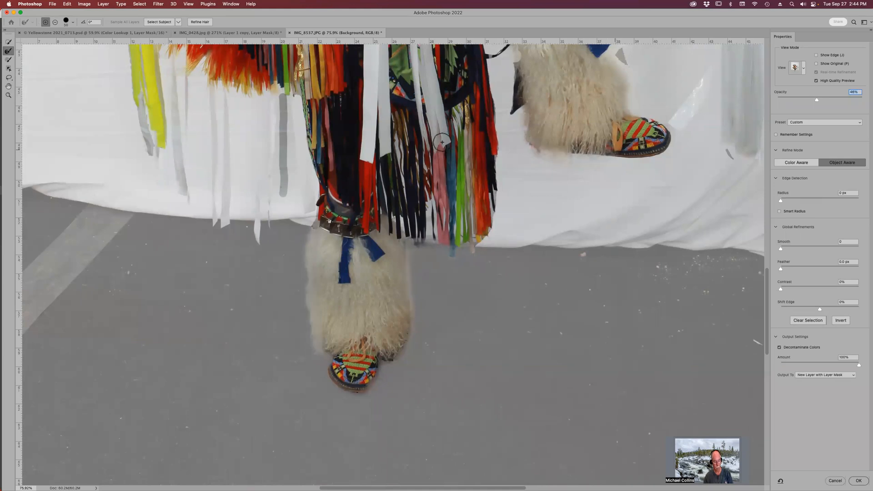
# Output the selection to a new layer with layer mask, and paint the stray bits above the headdress out of the mask in black.
pyautogui.press('super+0')
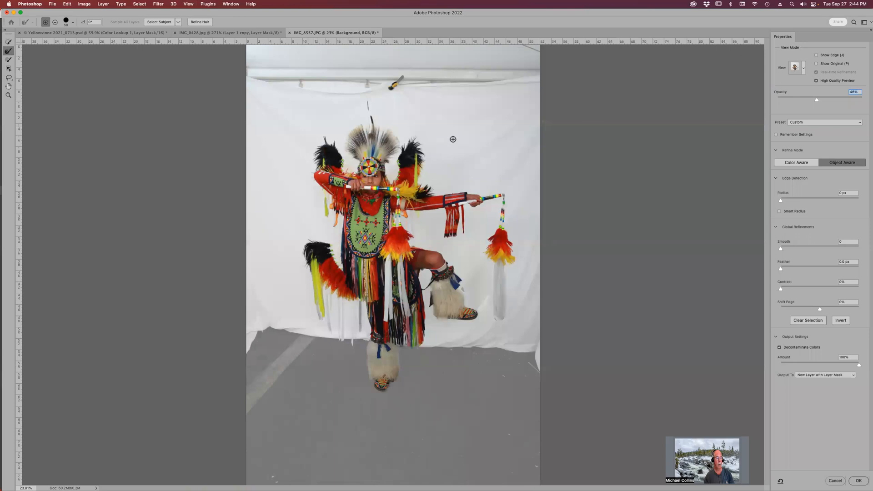
pyautogui.click(850, 483)
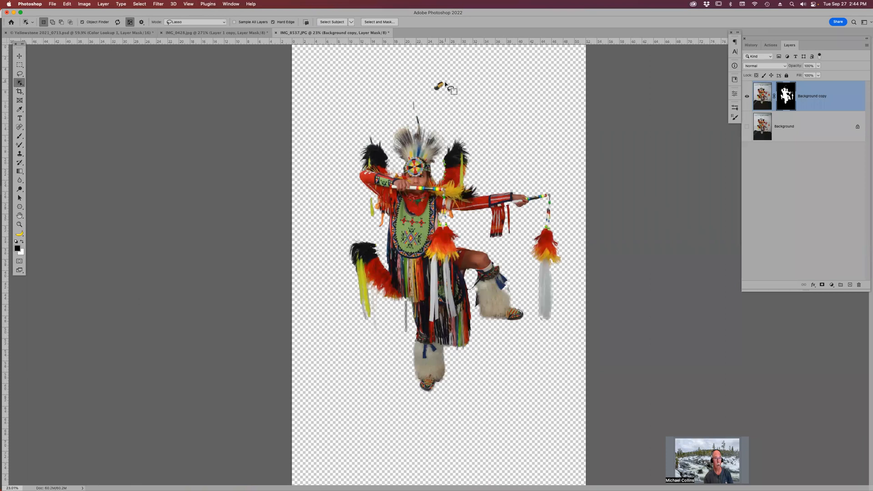
pyautogui.press('b')
pyautogui.press('b')
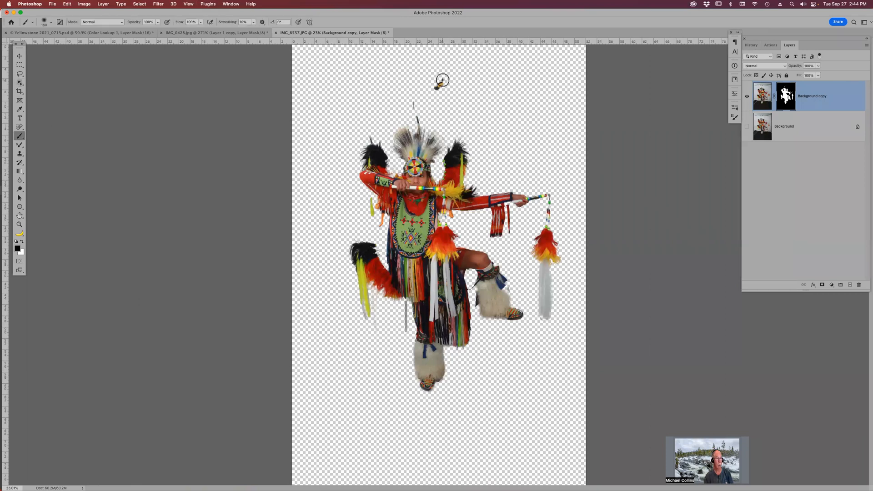
pyautogui.click(414, 104)
# Move the masked dancer layer into the Yellowstone 2021_0713.psd composite, accepting the bit-depth difference, and place it beside the couple.
pyautogui.press('v')
pyautogui.moveTo(427, 202); pyautogui.dragTo(123, 36)
pyautogui.moveTo(552, 297); pyautogui.dragTo(584, 274)
pyautogui.click(449, 176)
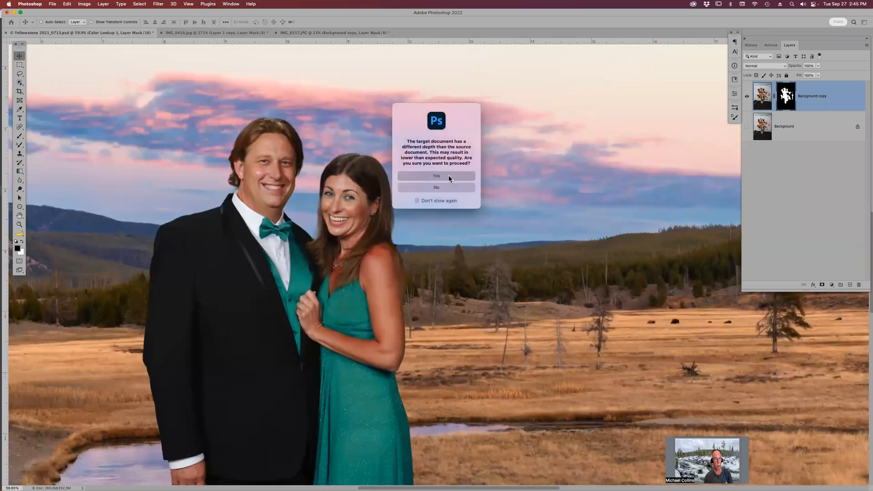
pyautogui.click(502, 271)
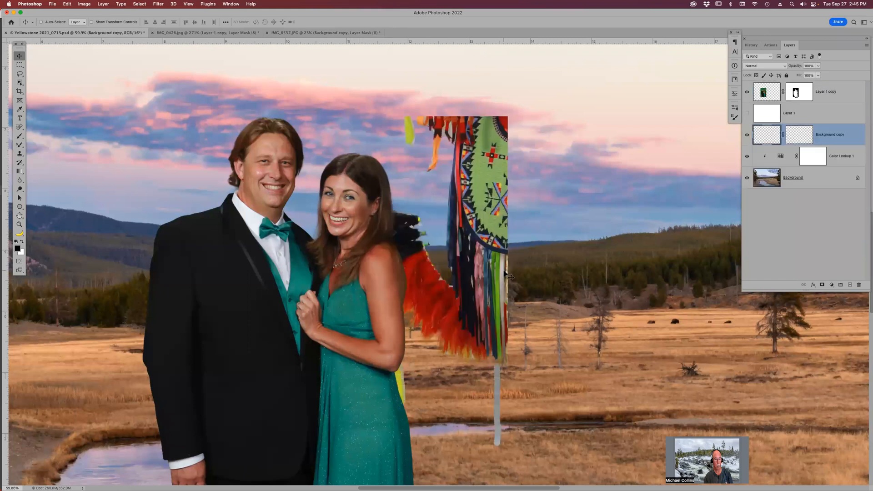
pyautogui.press('super+0')
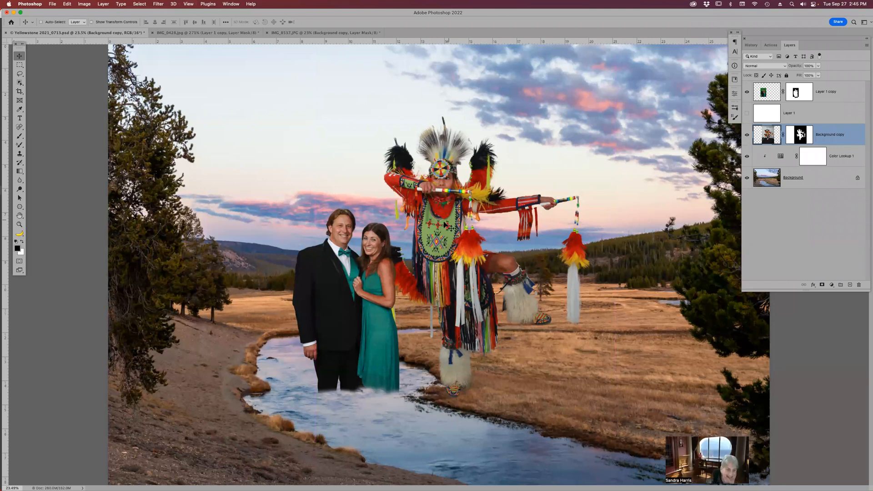
# Shift the couple slightly left, and move the dancer right and down so the standing foot is in the river.
pyautogui.click(769, 95)
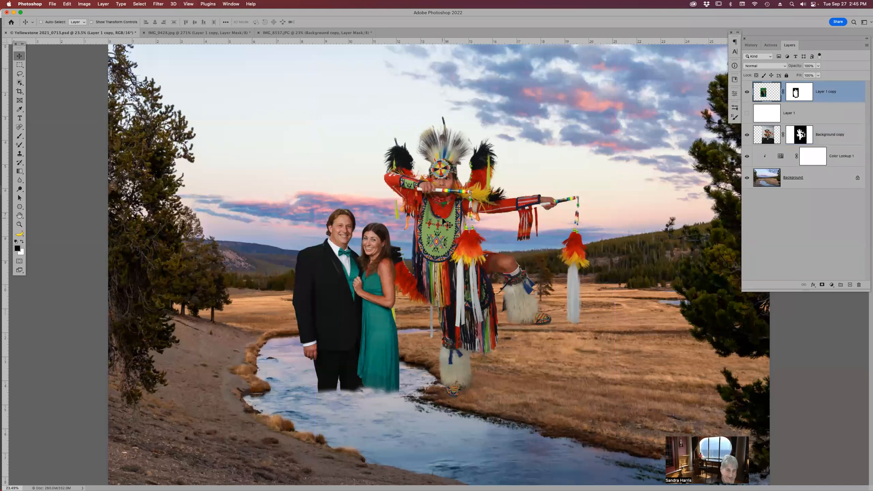
pyautogui.moveTo(439, 227); pyautogui.dragTo(432, 226)
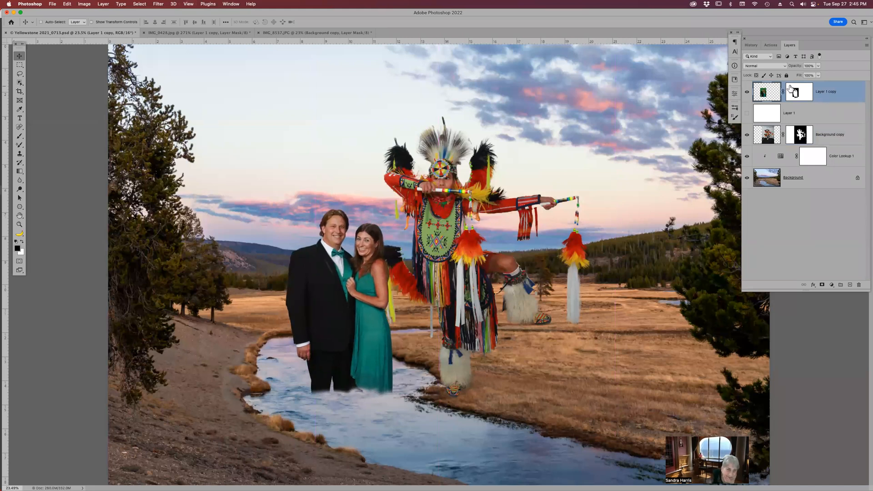
pyautogui.click(768, 133)
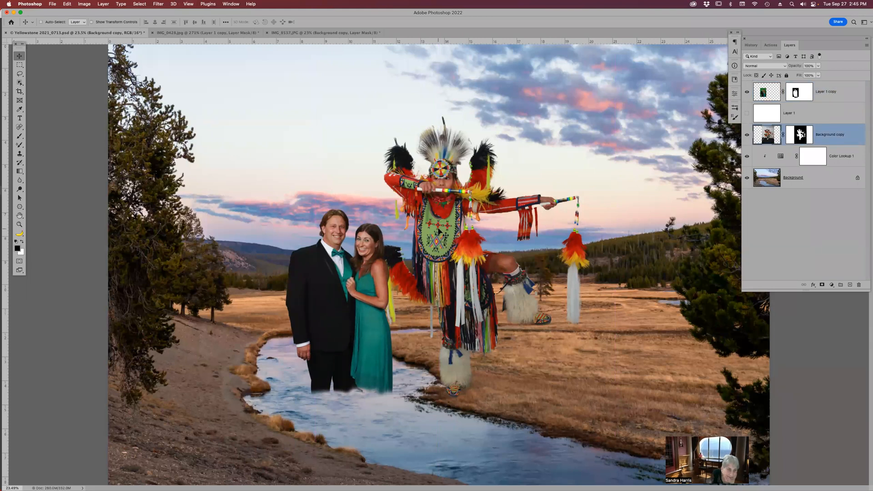
pyautogui.moveTo(439, 231); pyautogui.dragTo(503, 298)
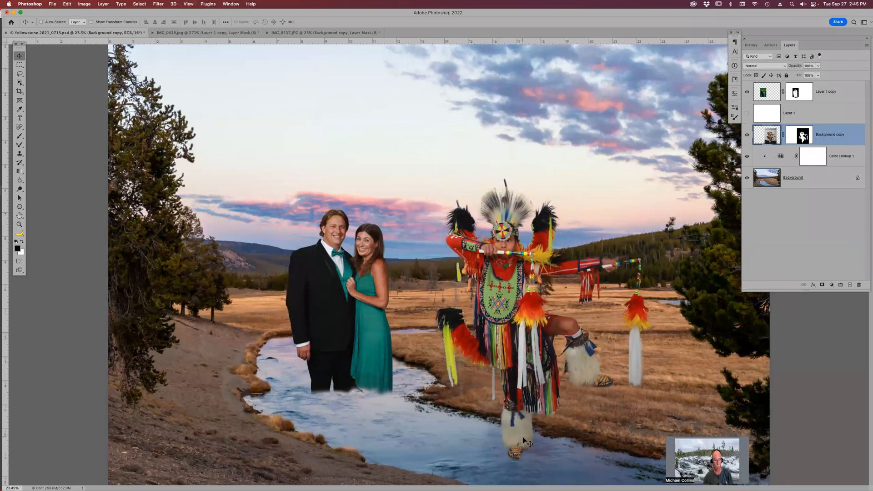
# Hide the dancer's standing moccasin in the water by brushing black on the Background copy layer's mask.
pyautogui.press('b')
pyautogui.moveTo(523, 445); pyautogui.dragTo(519, 451)
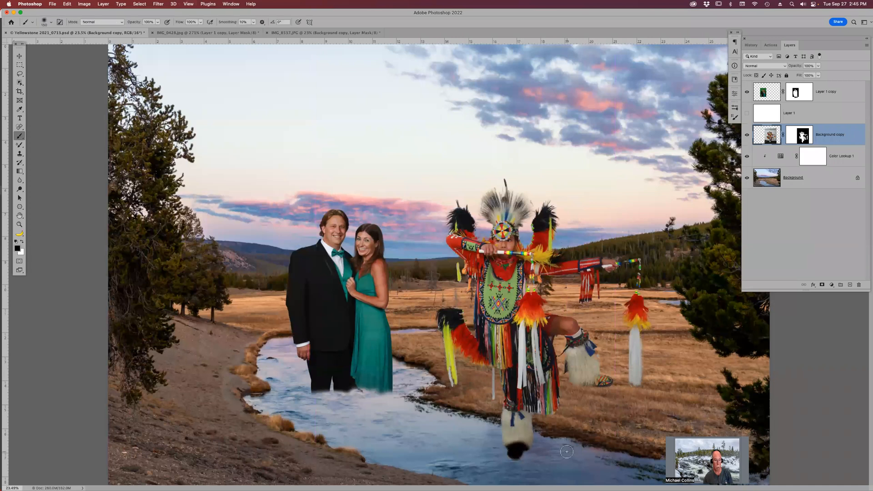
pyautogui.press('super+z')
pyautogui.click(803, 136)
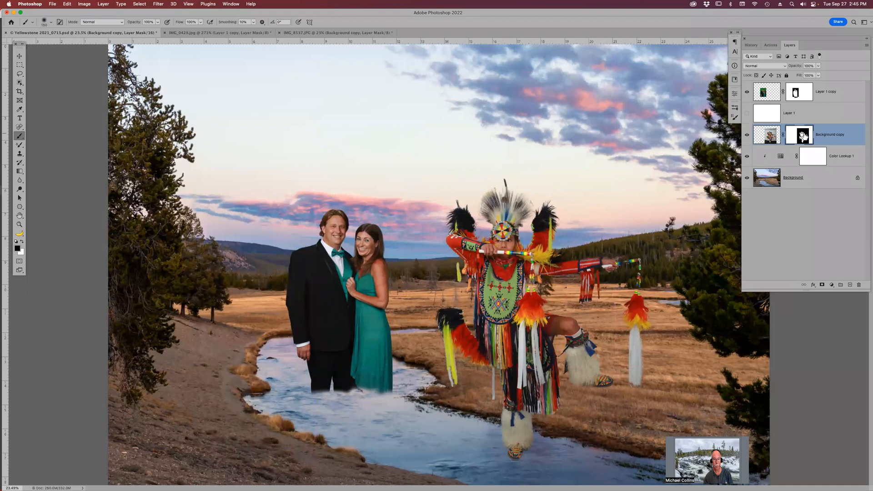
pyautogui.click(766, 136)
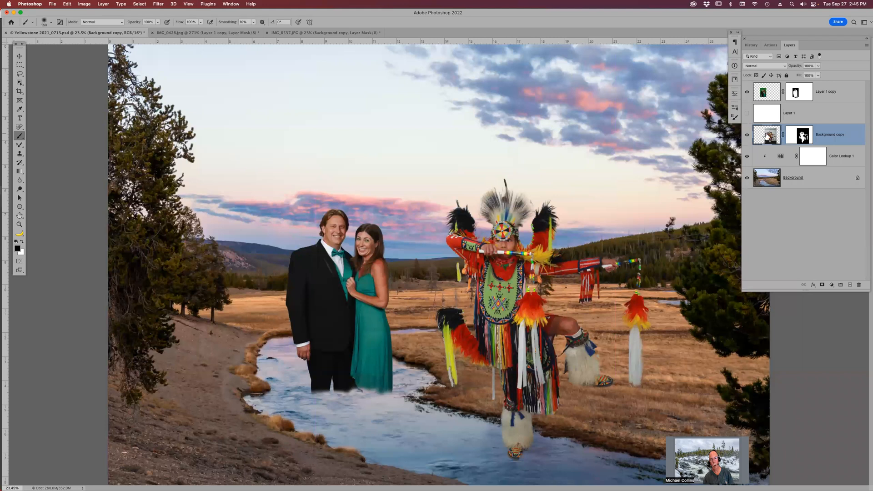
pyautogui.click(801, 135)
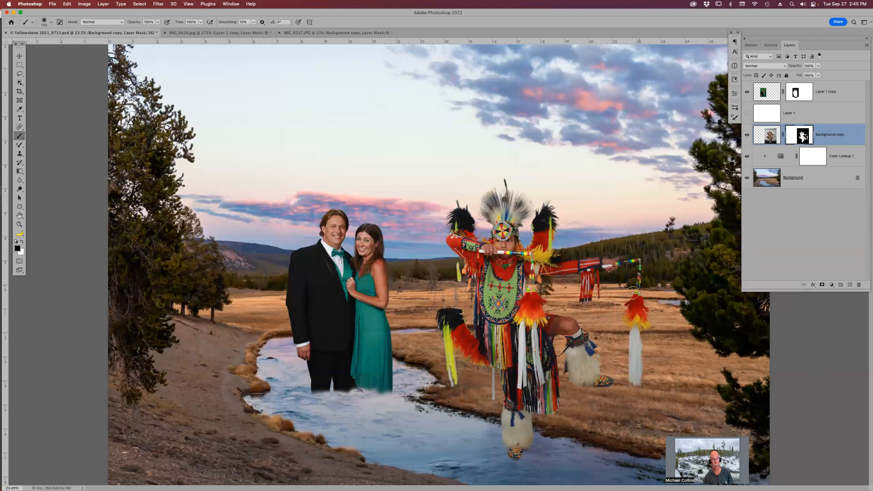
pyautogui.click(515, 452)
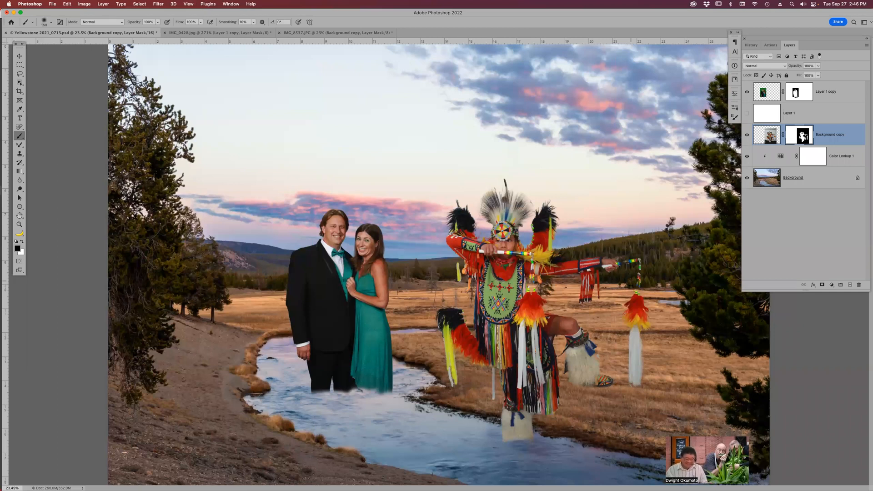
pyautogui.moveTo(696, 487)
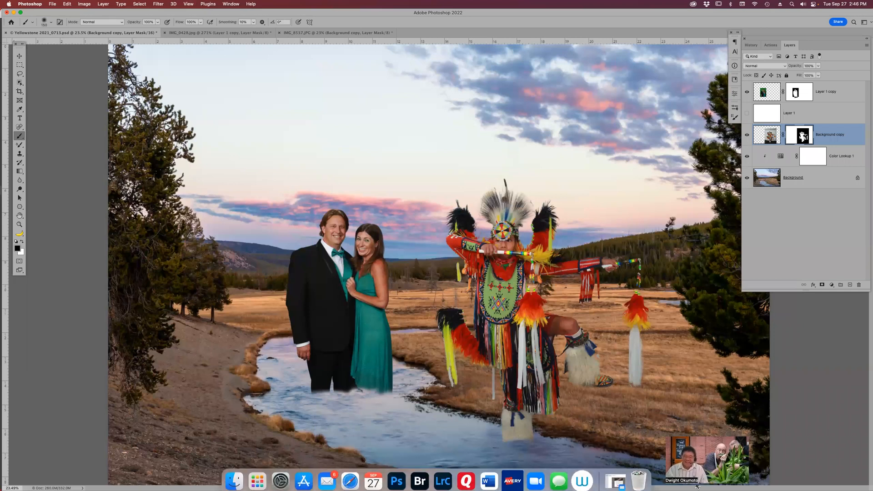
pyautogui.click(536, 475)
pyautogui.click(471, 43)
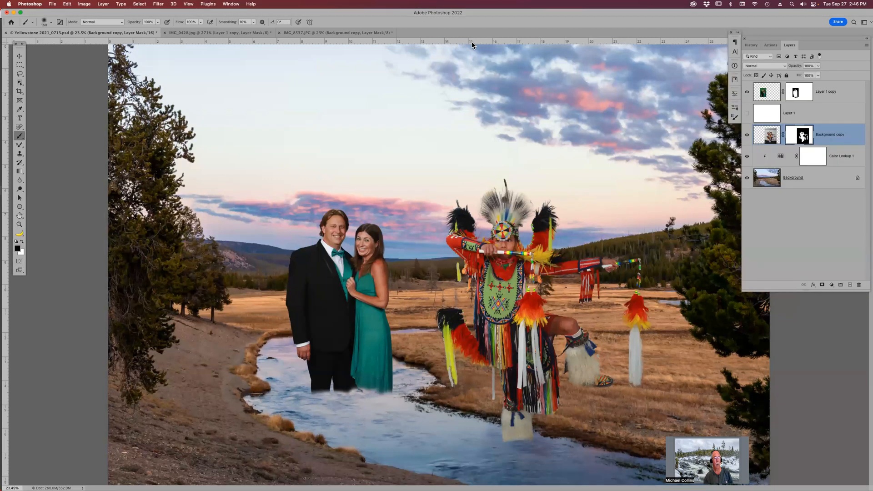